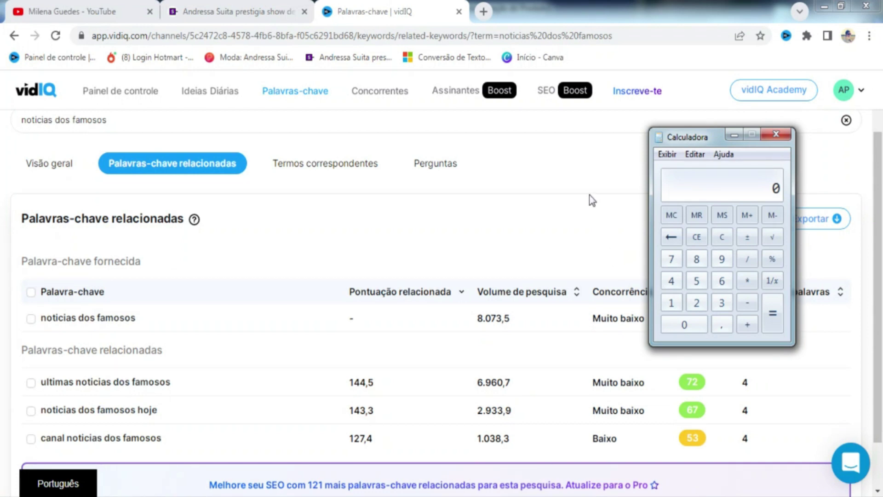
Divide 100000 by 1000 in the calculator
{"action": "left_click", "coordinate": [671, 303]}
{"action": "left_click", "coordinate": [684, 325]}
{"action": "left_click", "coordinate": [684, 325]}
{"action": "left_click", "coordinate": [685, 325]}
{"action": "left_click", "coordinate": [684, 324]}
{"action": "left_click", "coordinate": [684, 325]}
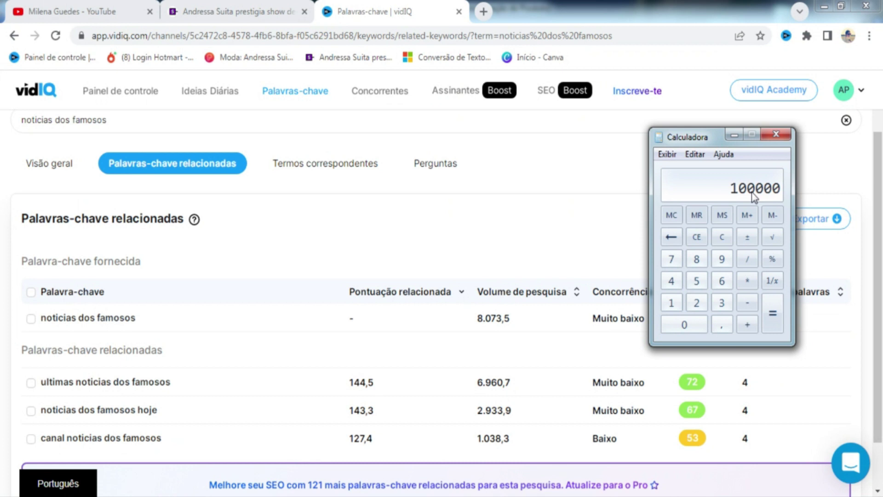
{"action": "left_click", "coordinate": [745, 260]}
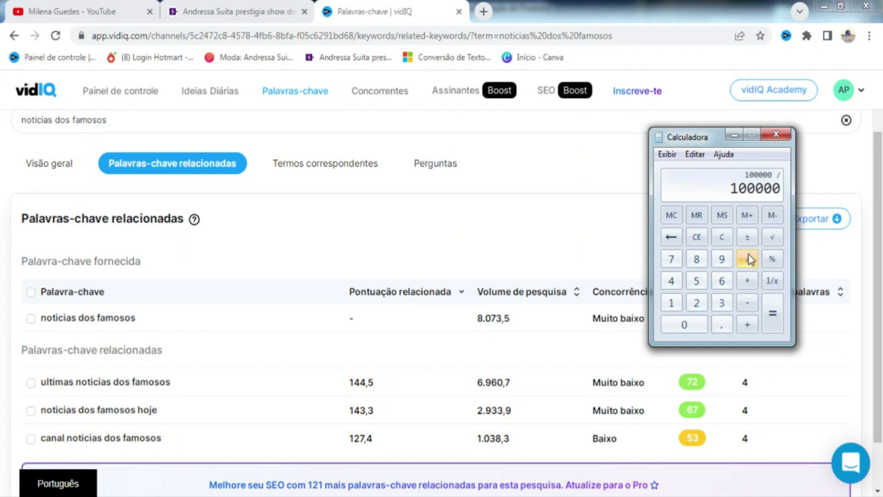
{"action": "left_click", "coordinate": [669, 304]}
{"action": "left_click", "coordinate": [684, 325]}
{"action": "double_click", "coordinate": [684, 324]}
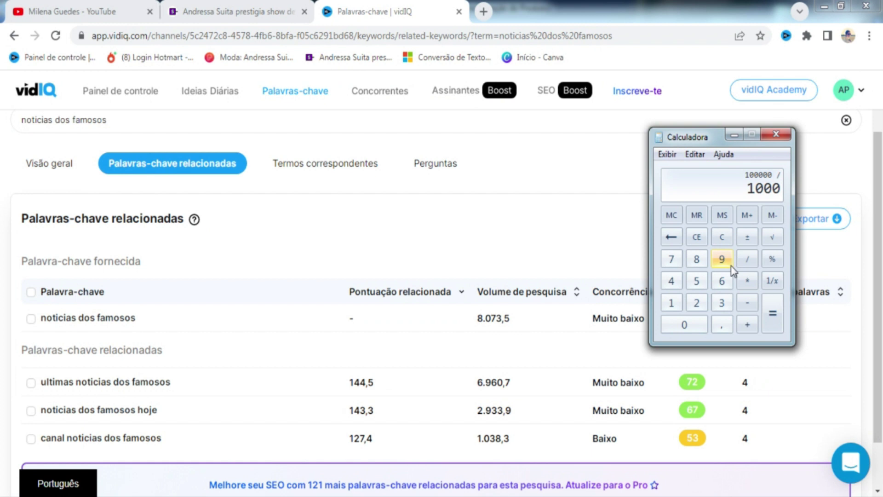
{"action": "left_click", "coordinate": [773, 315]}
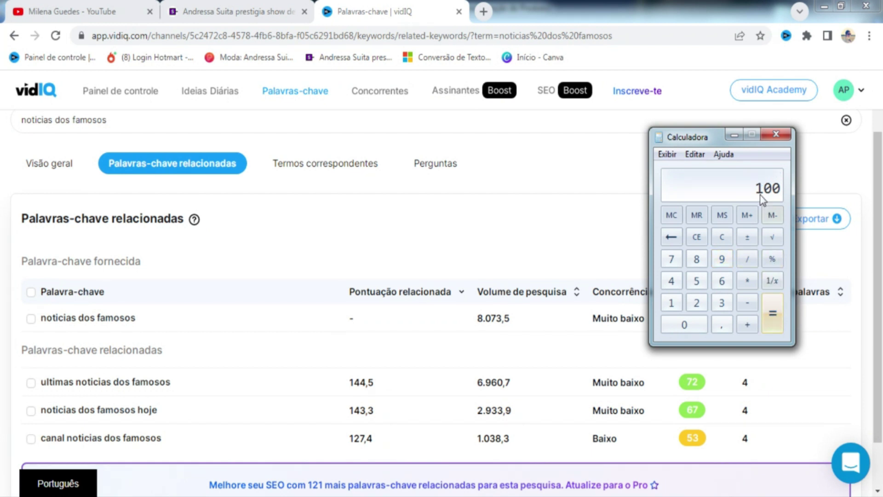
Multiply the resulting quotient by 5
{"action": "left_click", "coordinate": [749, 285]}
{"action": "left_click", "coordinate": [699, 283]}
{"action": "left_click", "coordinate": [772, 315]}
{"action": "key", "text": "1"}
{"action": "left_click", "coordinate": [684, 325]}
{"action": "double_click", "coordinate": [684, 325]}
{"action": "double_click", "coordinate": [684, 324]}
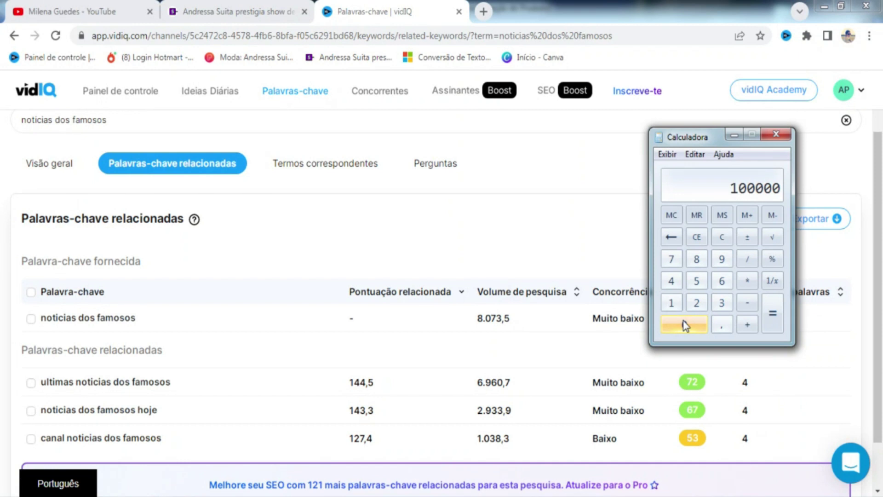
{"action": "left_click", "coordinate": [748, 265]}
{"action": "left_click", "coordinate": [694, 323]}
{"action": "left_click", "coordinate": [723, 325]}
{"action": "left_click", "coordinate": [697, 281]}
{"action": "left_click", "coordinate": [773, 260]}
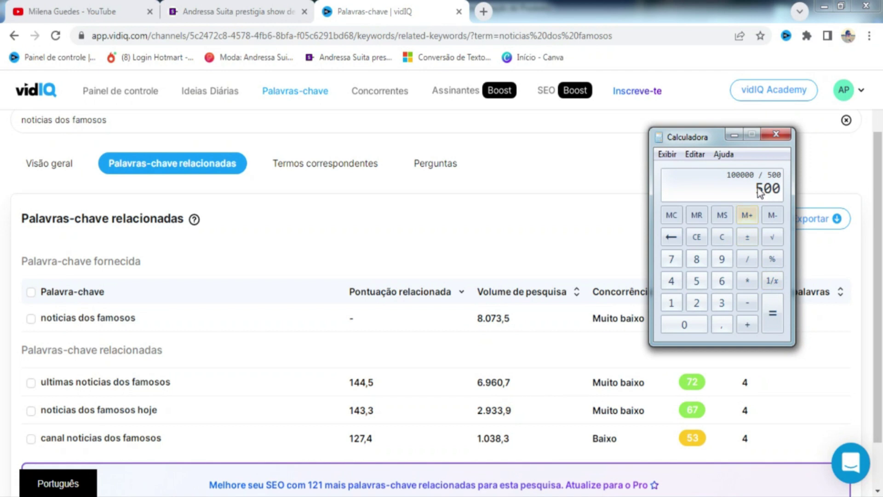
{"action": "left_click", "coordinate": [722, 236]}
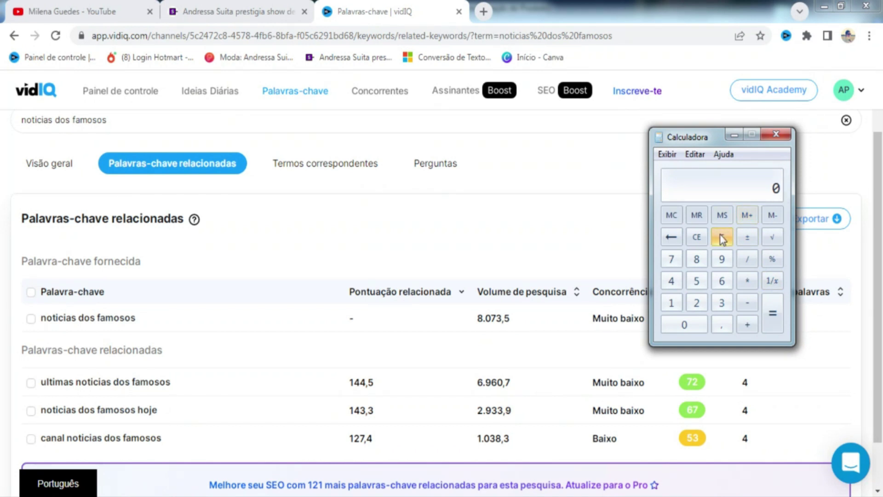
Calculate 500 multiplied by 50 and put the calculator away to return to the browser
{"action": "left_click", "coordinate": [697, 281]}
{"action": "left_click", "coordinate": [684, 324]}
{"action": "left_click", "coordinate": [684, 325]}
{"action": "left_click", "coordinate": [748, 281]}
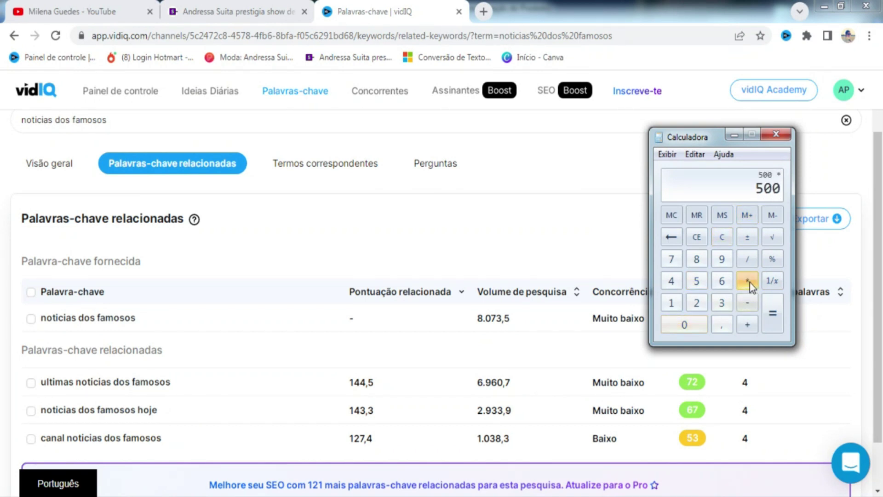
{"action": "left_click", "coordinate": [697, 280]}
{"action": "left_click", "coordinate": [688, 324]}
{"action": "left_click", "coordinate": [773, 313]}
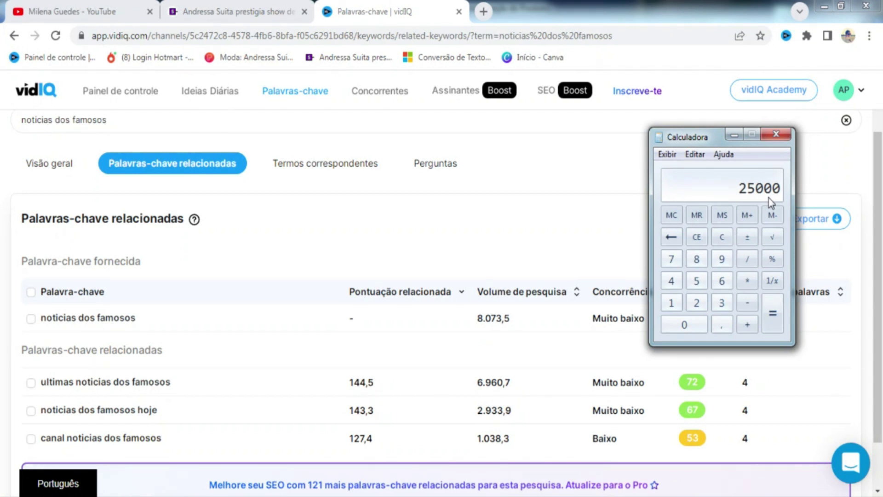
{"action": "left_click", "coordinate": [394, 52]}
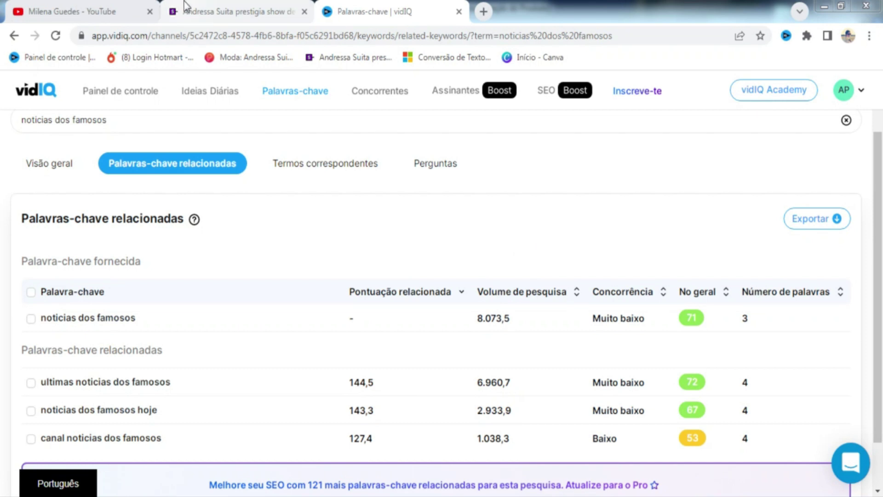
Open the basic information of the YouTube channel's customization and append "- Notícia dos Famosos" to the channel name
{"action": "left_click", "coordinate": [97, 7]}
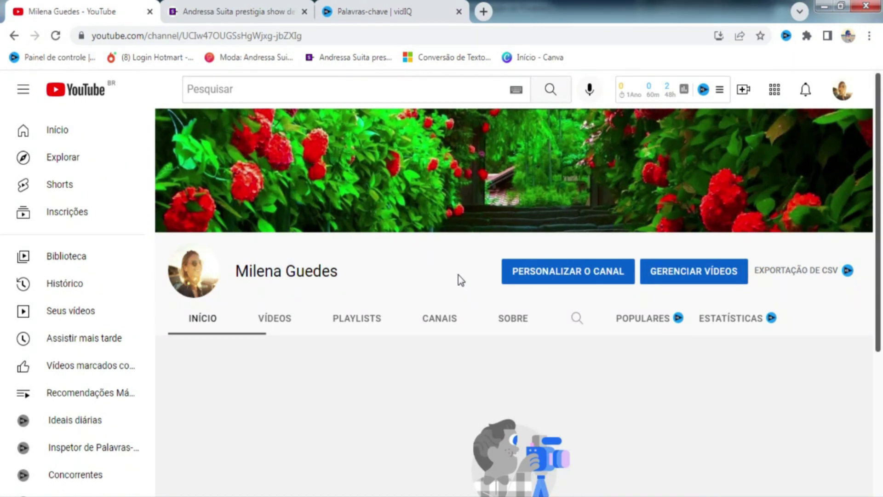
{"action": "left_click", "coordinate": [553, 276]}
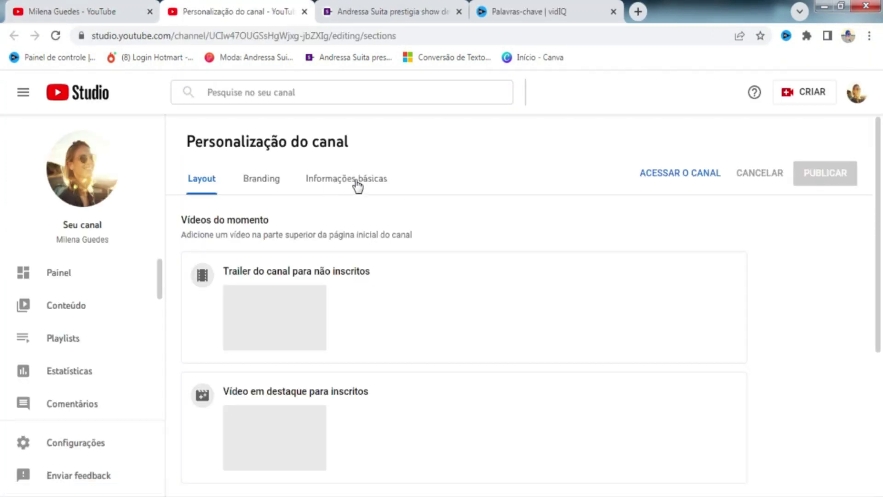
{"action": "left_click", "coordinate": [357, 183]}
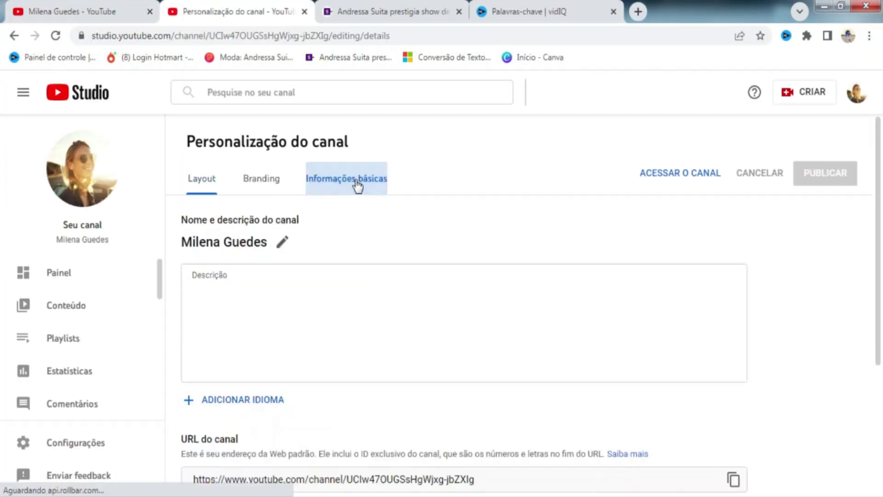
{"action": "left_click", "coordinate": [282, 241]}
{"action": "type", "text": "- Notícia"}
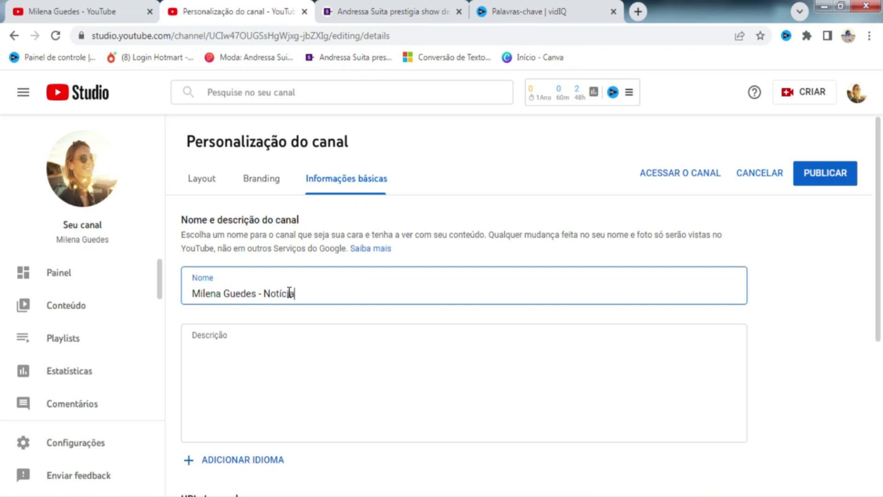
{"action": "type", "text": " dos Famosos"}
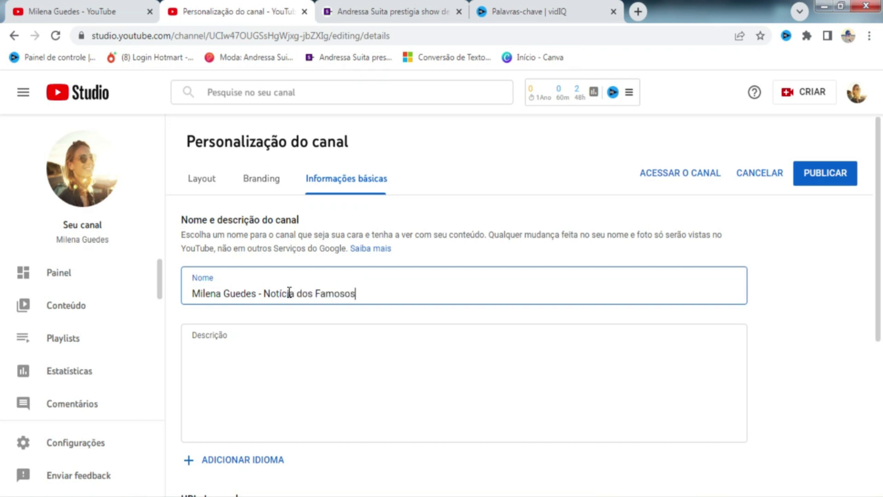
Enter the channel description "Neste canal eu vou trazer vídeos diariamente sobre notícia dos famos..."
{"action": "left_click", "coordinate": [291, 348]}
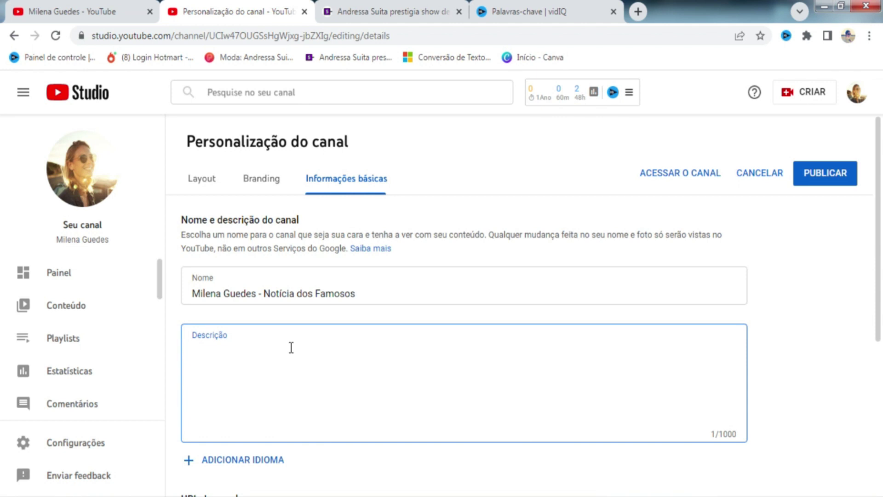
{"action": "type", "text": "Neste canal eu vo"}
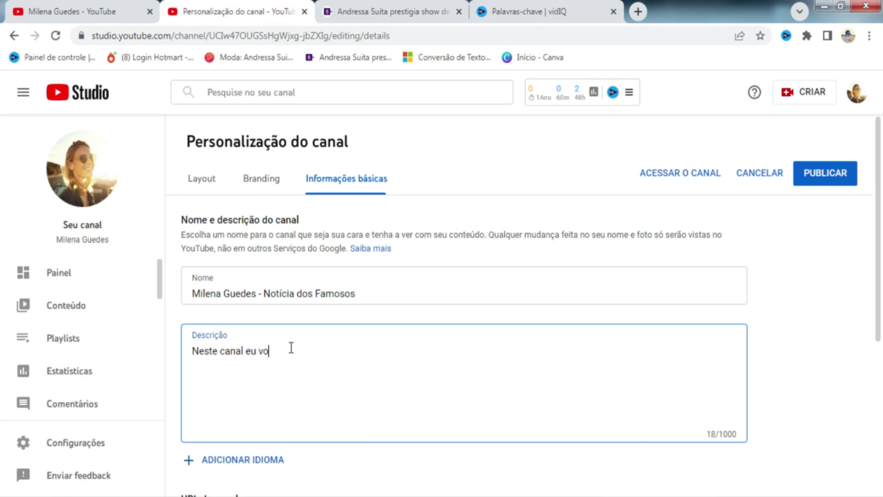
{"action": "type", "text": "deos diarim"}
{"action": "type", "text": "mente sobre no"}
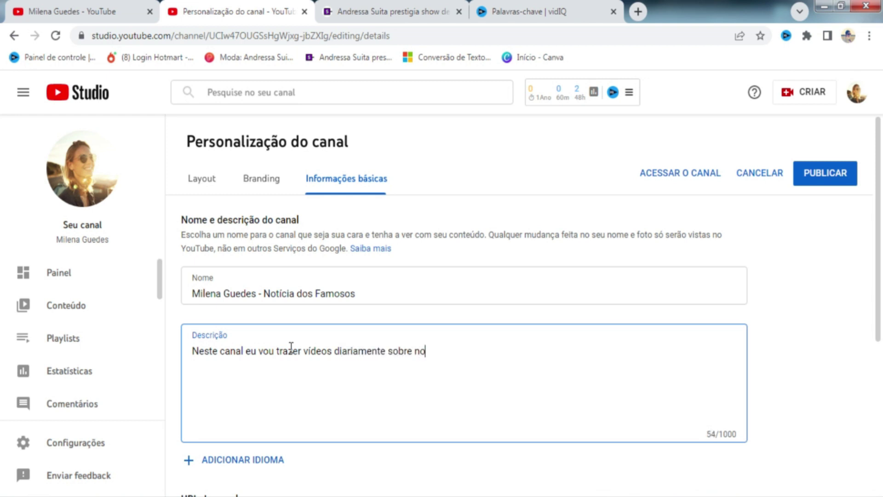
{"action": "type", "text": "tícia dos famos..."}
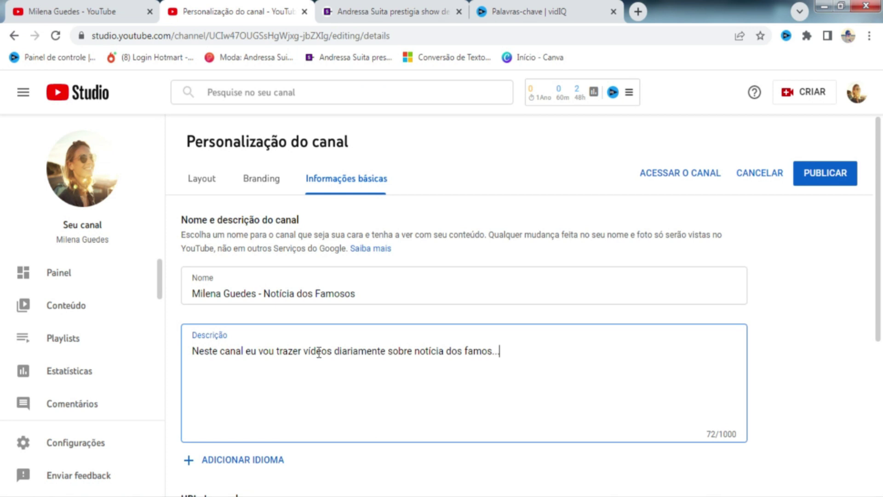
Review the channel URL, links and contact sections, glance at the public channel page, and return to the channel customization
{"action": "scroll", "coordinate": [477, 347], "scroll_direction": "down", "scroll_amount": 4}
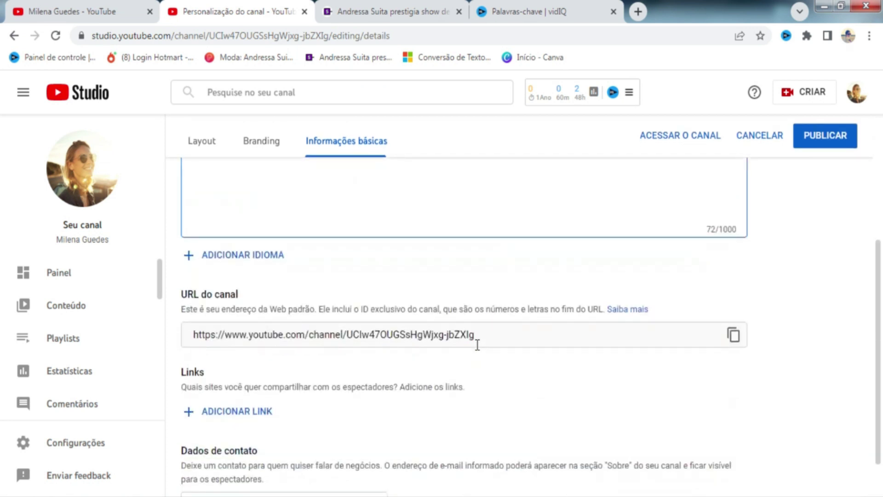
{"action": "scroll", "coordinate": [474, 340], "scroll_direction": "down", "scroll_amount": 1}
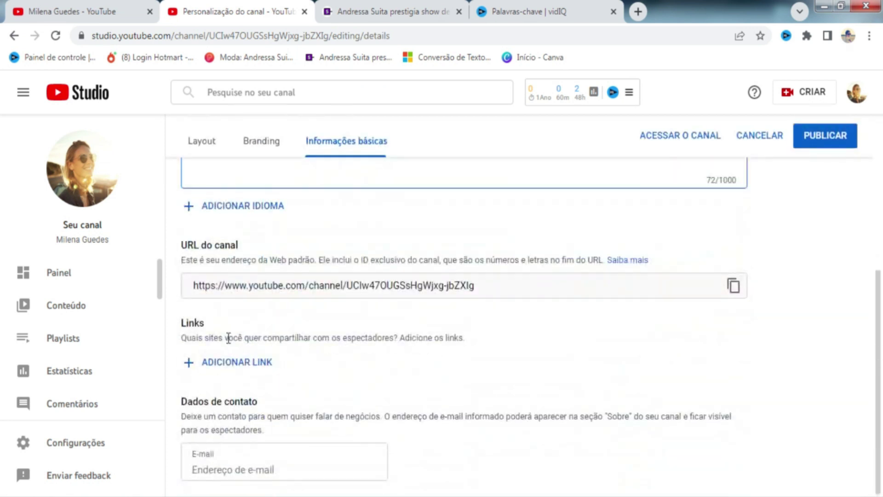
{"action": "left_click", "coordinate": [115, 11]}
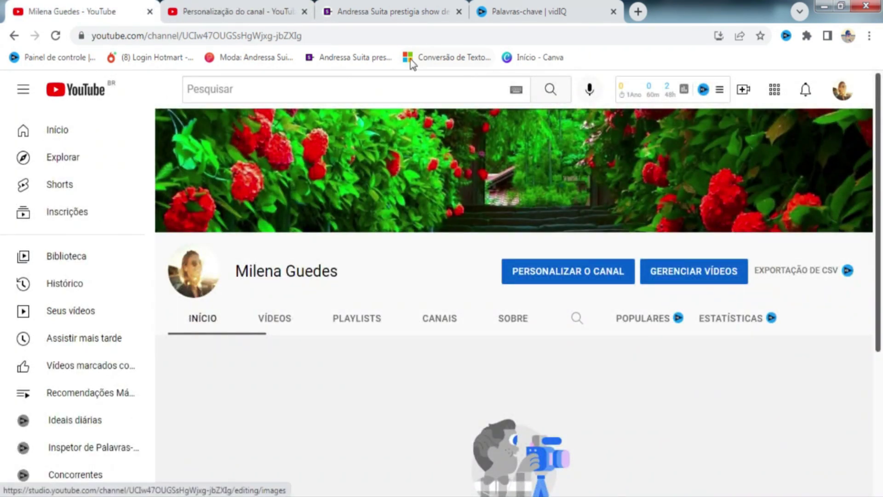
{"action": "left_click", "coordinate": [276, 14]}
{"action": "scroll", "coordinate": [396, 305], "scroll_direction": "up", "scroll_amount": 5}
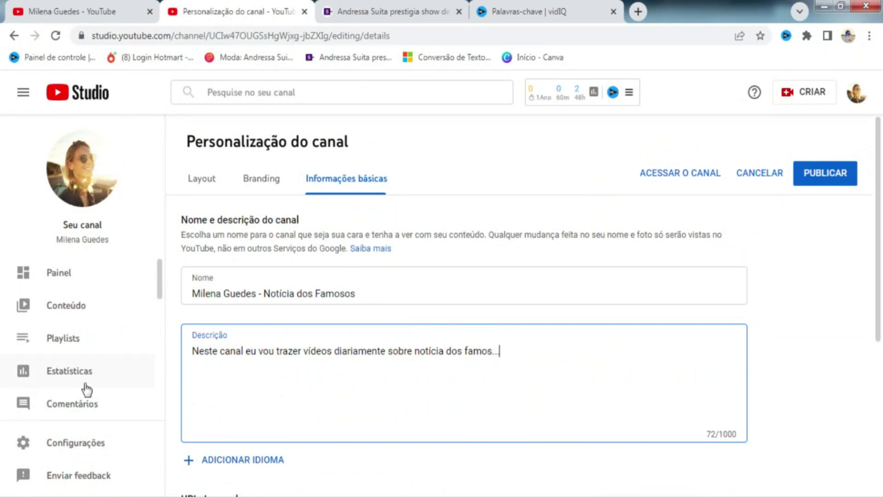
Copy all four keywords listed in vidIQ for "noticias dos famosos" into the channel keywords of the YouTube Studio settings
{"action": "left_click", "coordinate": [78, 445]}
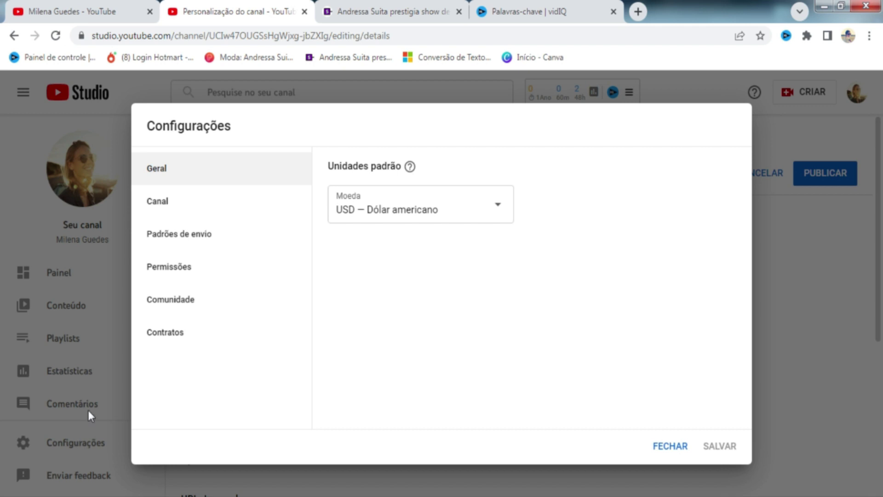
{"action": "left_click", "coordinate": [157, 201]}
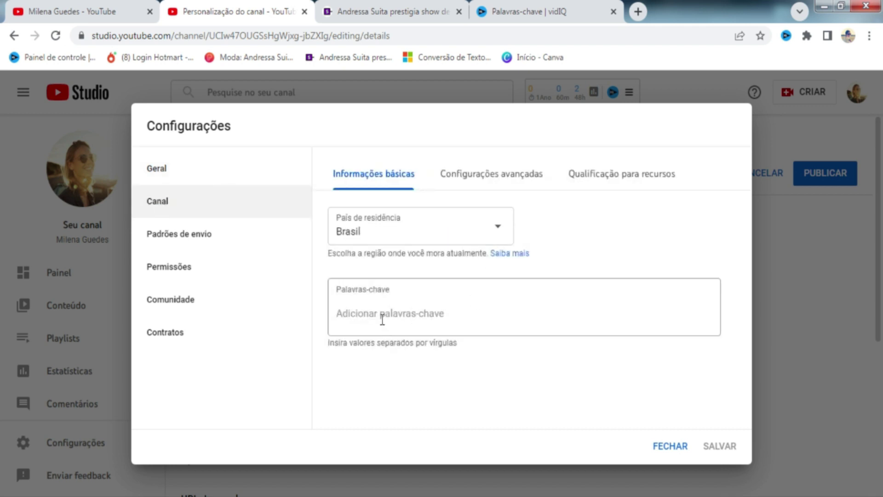
{"action": "left_click", "coordinate": [579, 11]}
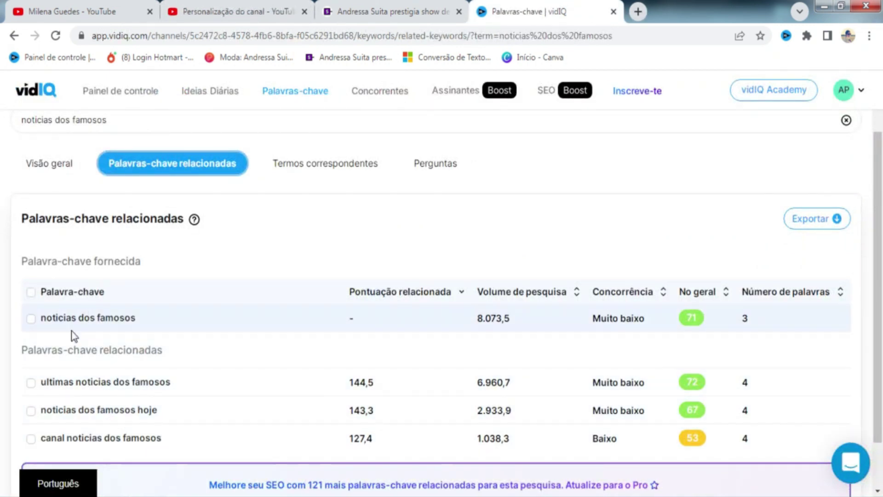
{"action": "left_click", "coordinate": [31, 291]}
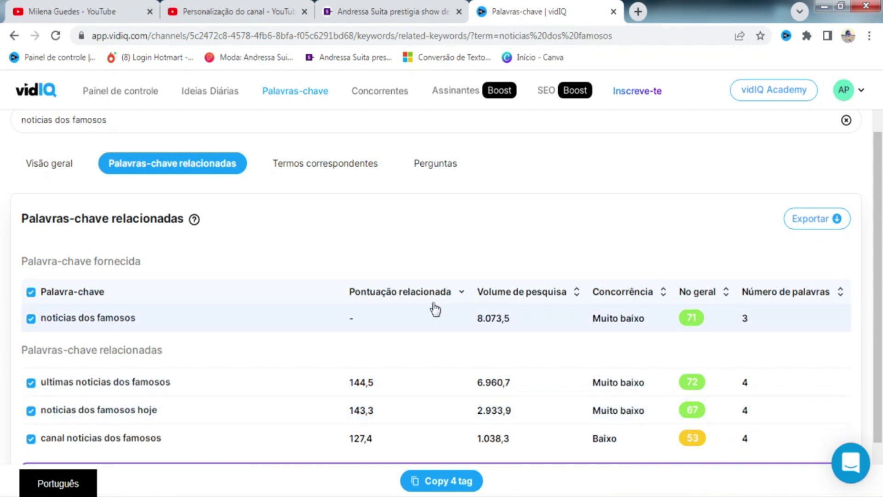
{"action": "left_click", "coordinate": [441, 481]}
{"action": "left_click", "coordinate": [256, 12]}
{"action": "left_click", "coordinate": [452, 315]}
{"action": "type", "text": "ultimas noticias dos famosos, noticias dos famosos hoje, canal noticias dos famosos, noticias dos famosos"}
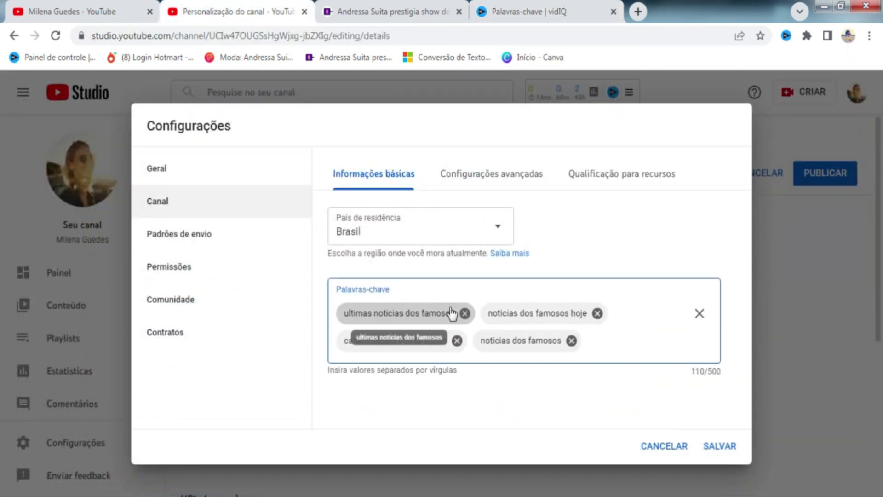
Open the rapidtags.io tag generator in a new browser tab, generate tags for "noticia dos famosos" and copy them
{"action": "left_click", "coordinate": [638, 12]}
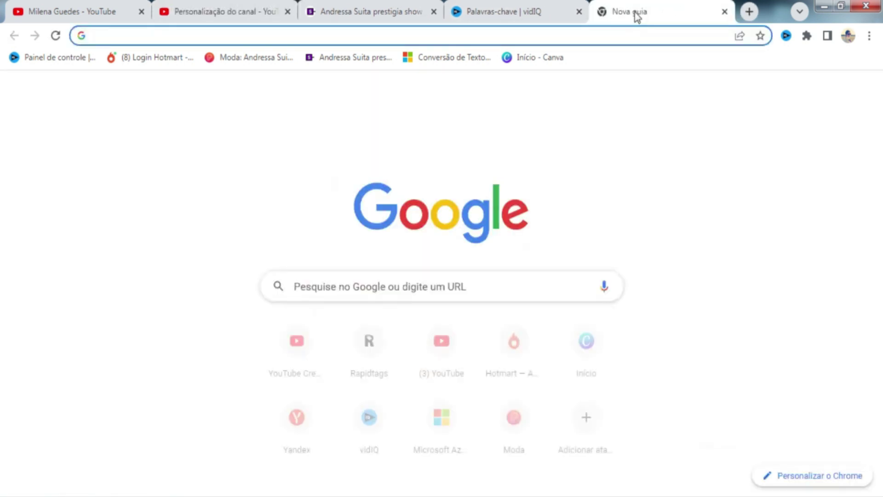
{"action": "type", "text": "rap"}
{"action": "key", "text": "Return"}
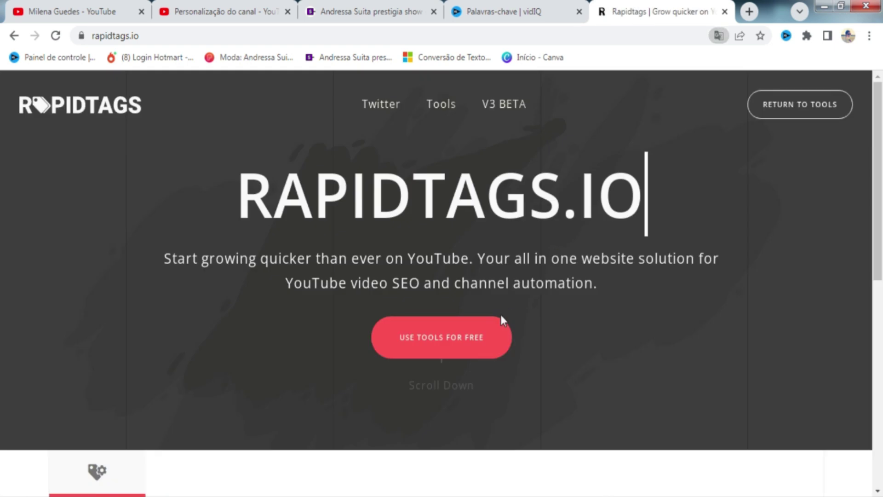
{"action": "left_click", "coordinate": [459, 338]}
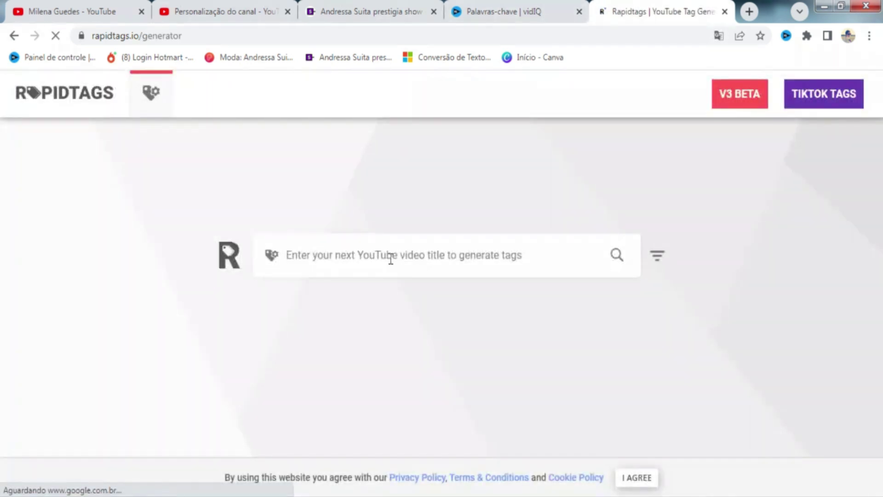
{"action": "left_click", "coordinate": [391, 257]}
{"action": "type", "text": "noticia dos famosos"}
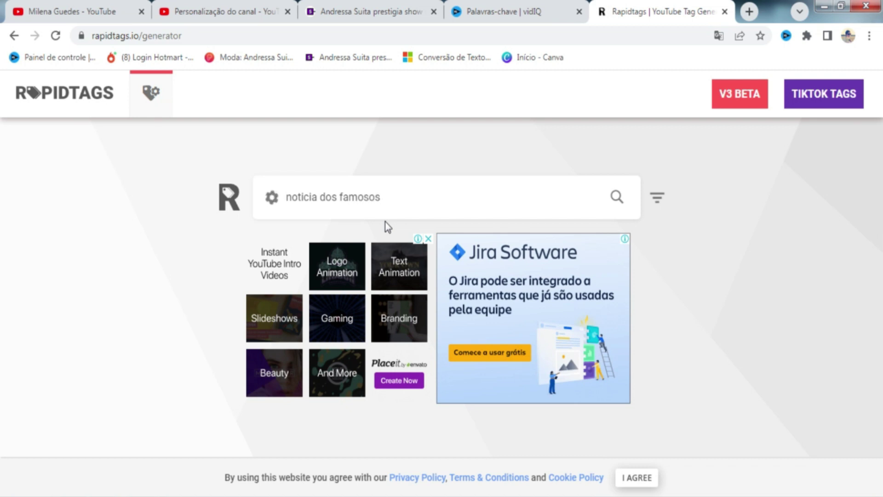
{"action": "key", "text": "Return"}
{"action": "left_click", "coordinate": [179, 468]}
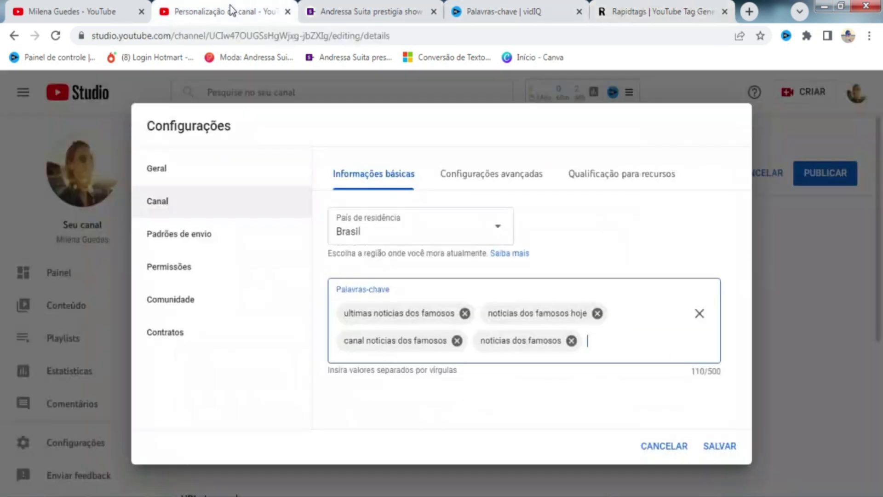
Paste the generated tags into the channel keywords and remove "noticias dos famosos 2021", "famosos", "últimas dos famosos", "notícias de famosos" and "famosos fofocas"
{"action": "left_click", "coordinate": [233, 10]}
{"action": "type", "text": "noticias dos famosos,ultimas noticias dos famosos,noticias dos famosos hoje,noticia dos famosos,noticias dos famosos atualizadas,fofocas dos famosos,canal noticias dos famosos,fofoca dos famosos,noticia dos famosos da globo,últimas dos famosos,noticias dos famosos hj,fofocas dos famosos de hoje,noticias famosos,noticias de famosos,notícias famosos,notícias de famosos,noticias dos famosos 2021,famosos,últimas notícias dos famosos,famosos fofocas"}
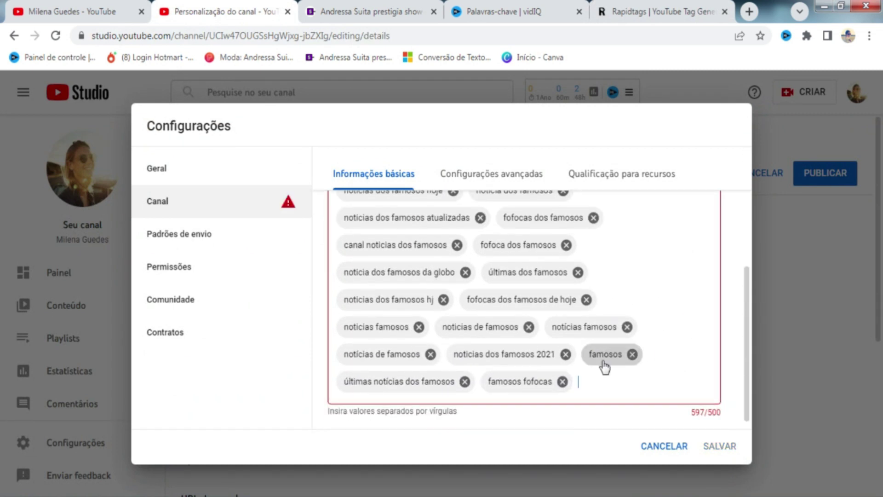
{"action": "left_click", "coordinate": [566, 354]}
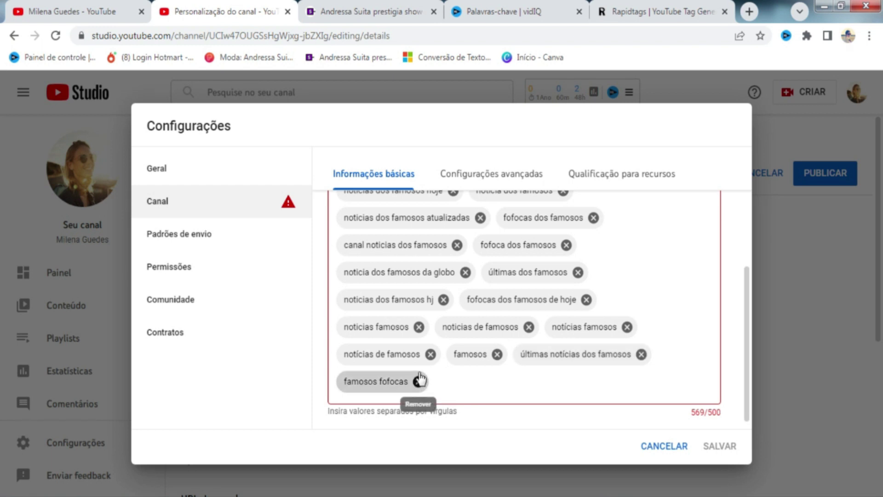
{"action": "left_click", "coordinate": [497, 354]}
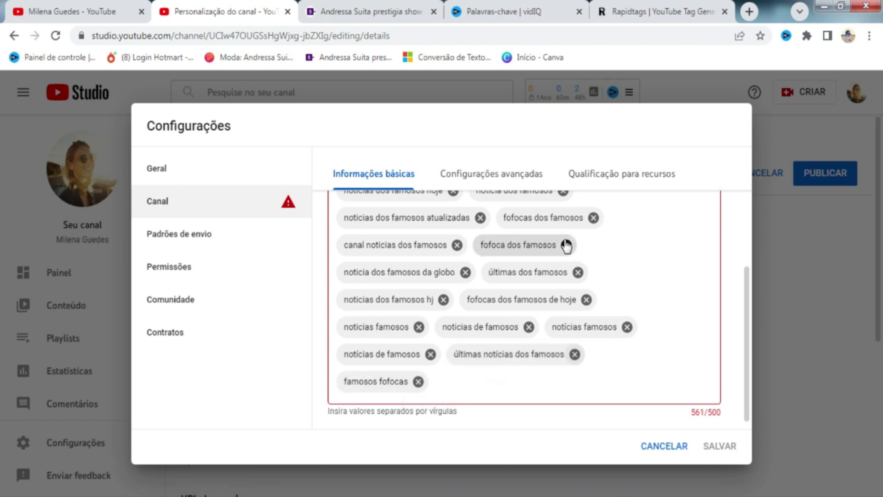
{"action": "left_click", "coordinate": [577, 272]}
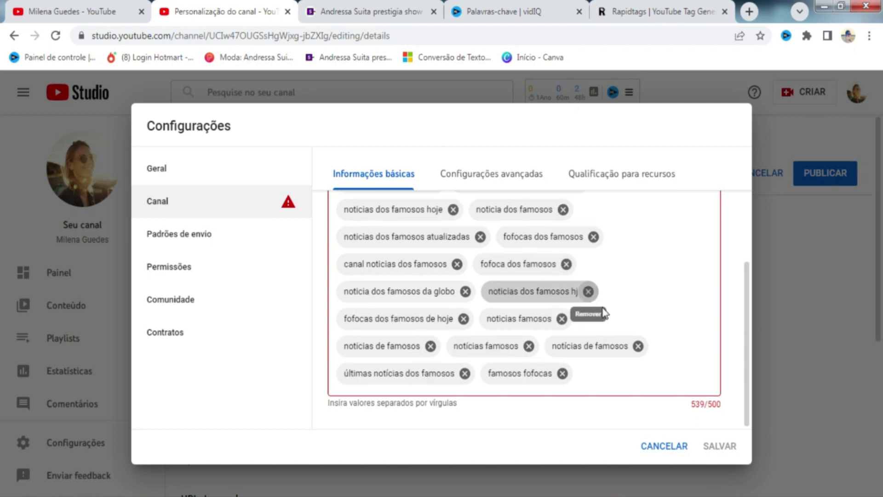
{"action": "left_click", "coordinate": [638, 346]}
{"action": "left_click", "coordinate": [562, 373]}
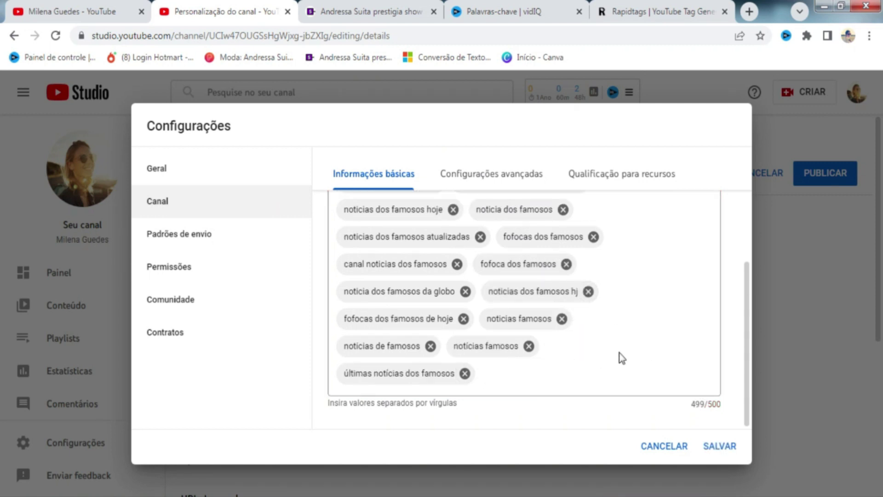
{"action": "scroll", "coordinate": [619, 356], "scroll_direction": "up", "scroll_amount": 5}
{"action": "scroll", "coordinate": [640, 355], "scroll_direction": "up", "scroll_amount": 2}
{"action": "scroll", "coordinate": [592, 360], "scroll_direction": "up", "scroll_amount": 3}
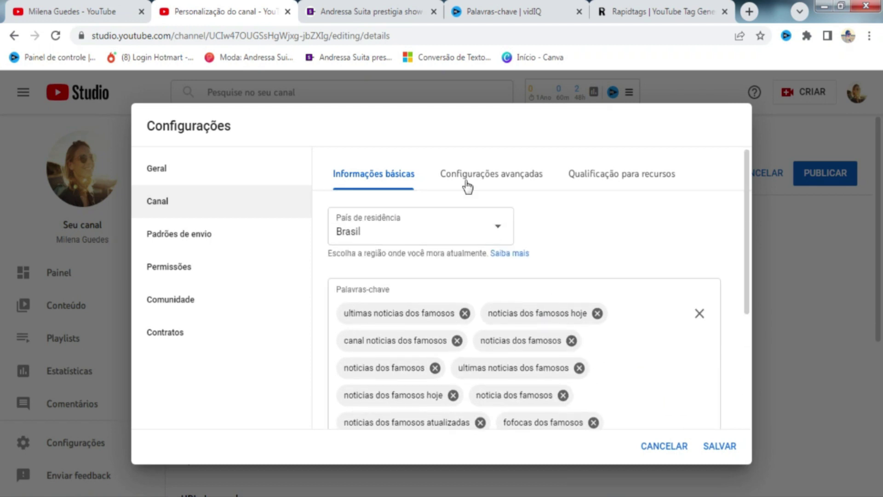
Set the default title for uploads to "(Notícia dos Famosos)" in the upload defaults
{"action": "left_click", "coordinate": [183, 238]}
{"action": "left_click", "coordinate": [399, 241]}
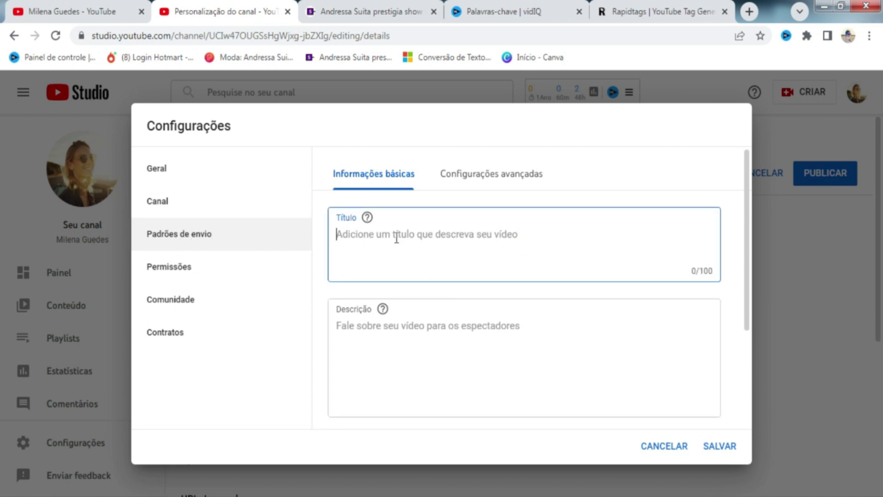
{"action": "type", "text": "("}
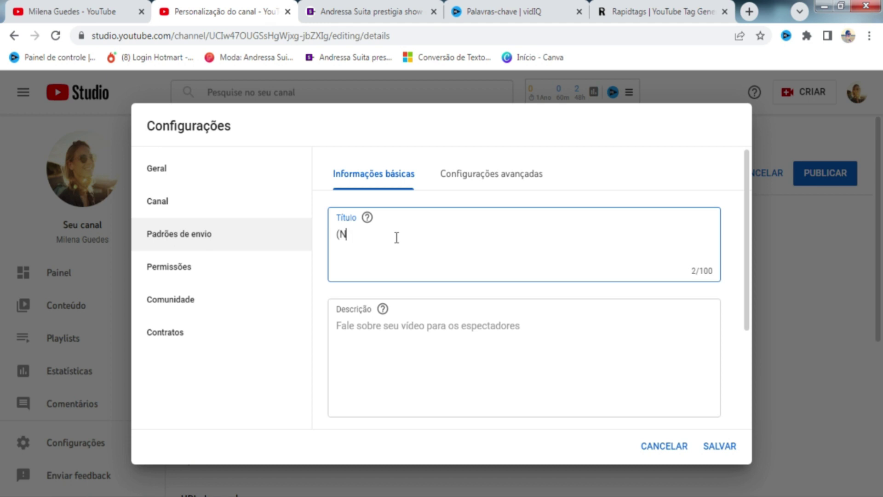
{"action": "type", "text": "Notícia dos Famosos"}
Paste the generated tags into the upload defaults' tags and make the default description ready for editing
{"action": "scroll", "coordinate": [476, 319], "scroll_direction": "down", "scroll_amount": 3}
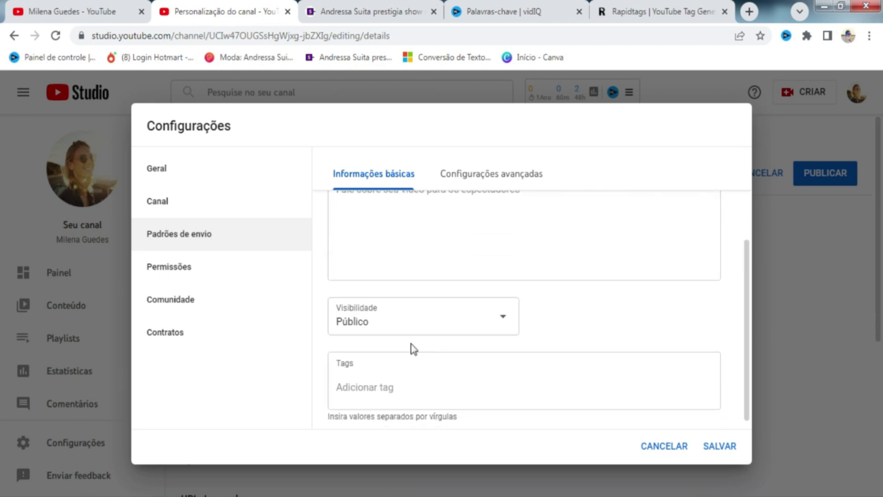
{"action": "left_click", "coordinate": [401, 378]}
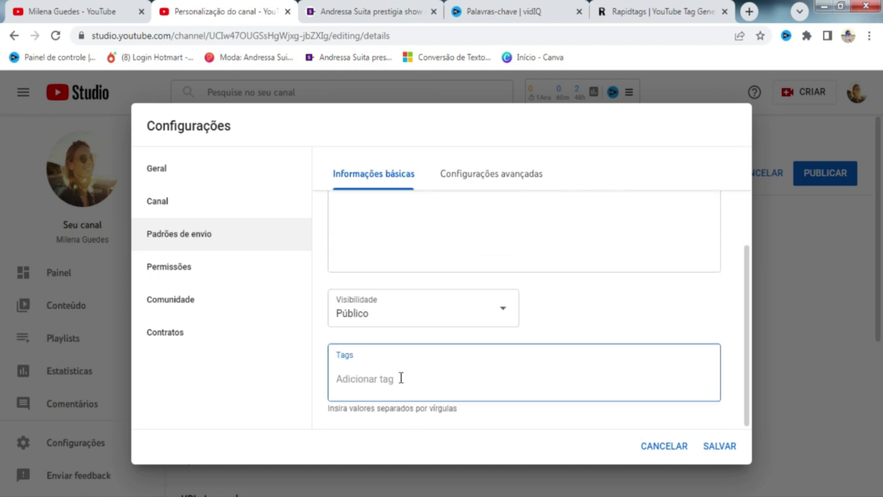
{"action": "key", "text": "ctrl+v"}
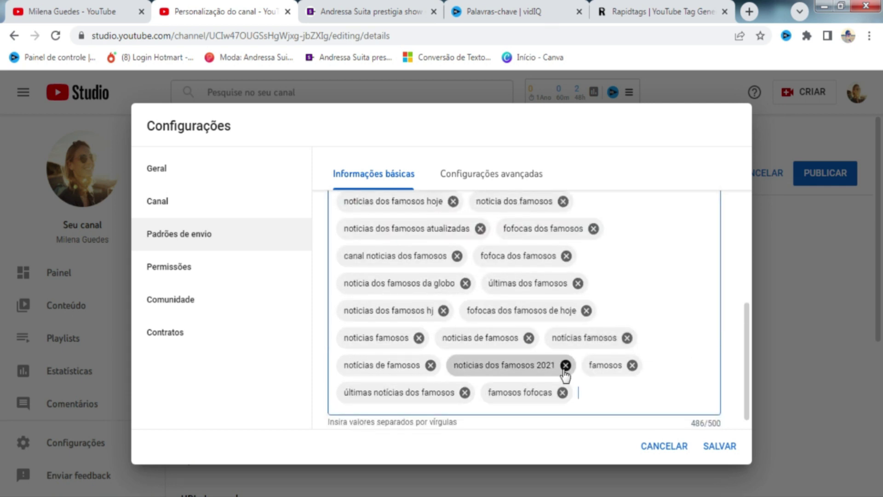
{"action": "scroll", "coordinate": [626, 374], "scroll_direction": "up", "scroll_amount": 10}
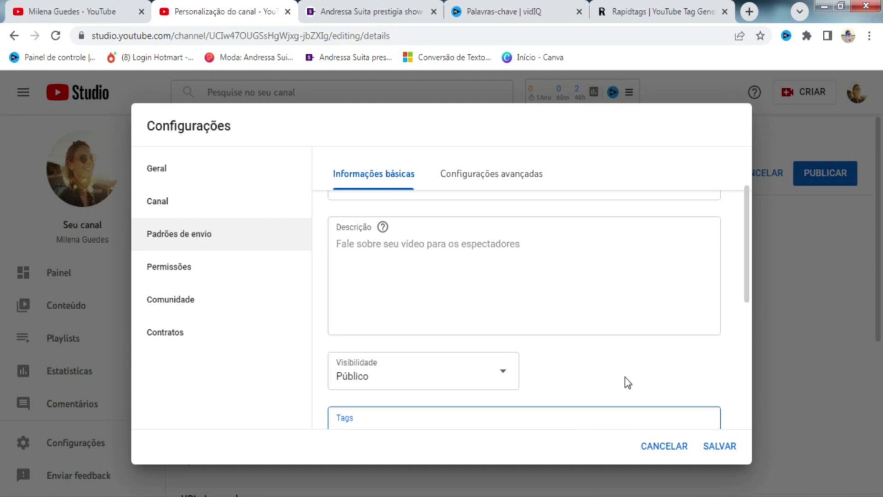
{"action": "left_click", "coordinate": [424, 369]}
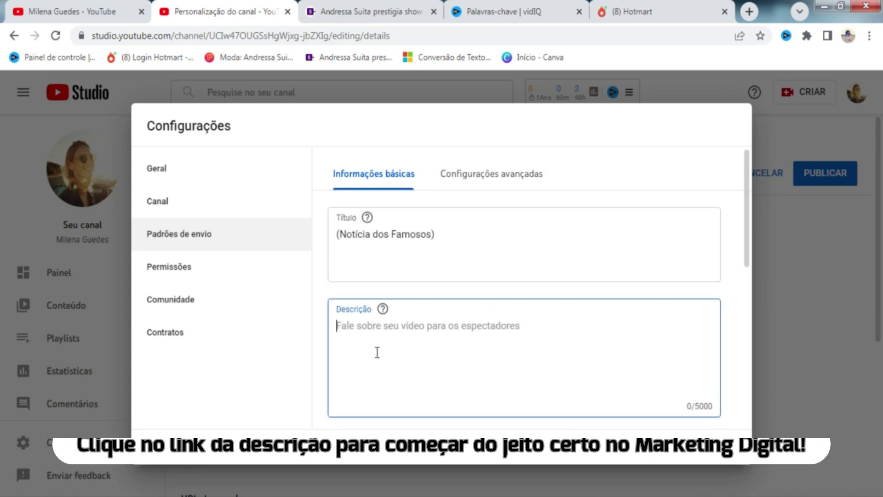
Switch to the Hotmart affiliate market and open the product "Receitas Para Secar em 30 Dias 2.0" among the hottest products
{"action": "left_click", "coordinate": [639, 18]}
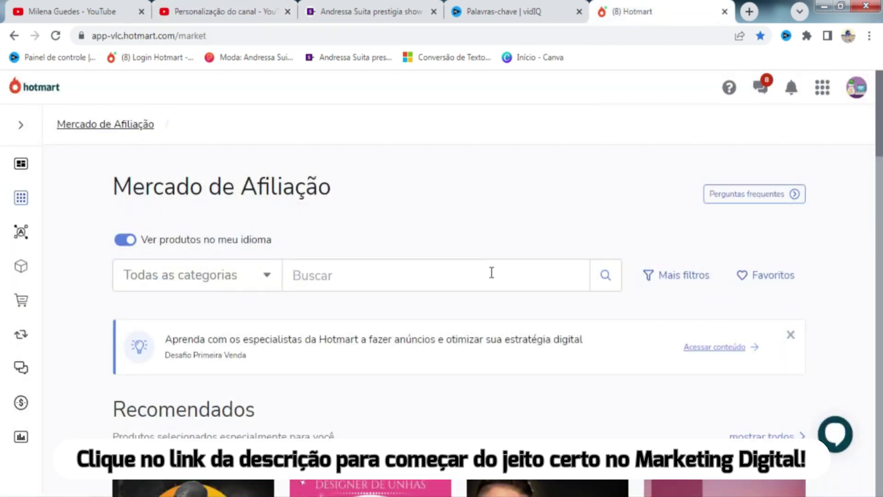
{"action": "scroll", "coordinate": [492, 276], "scroll_direction": "down", "scroll_amount": 12}
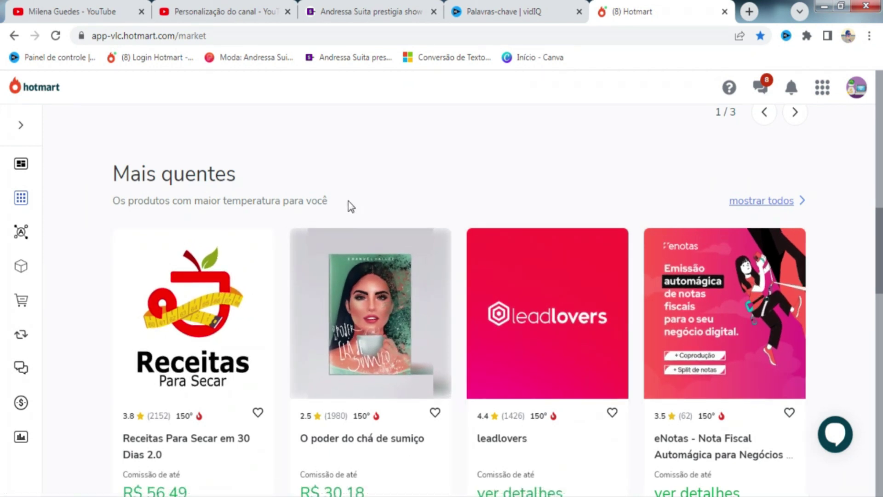
{"action": "scroll", "coordinate": [346, 204], "scroll_direction": "down", "scroll_amount": 1}
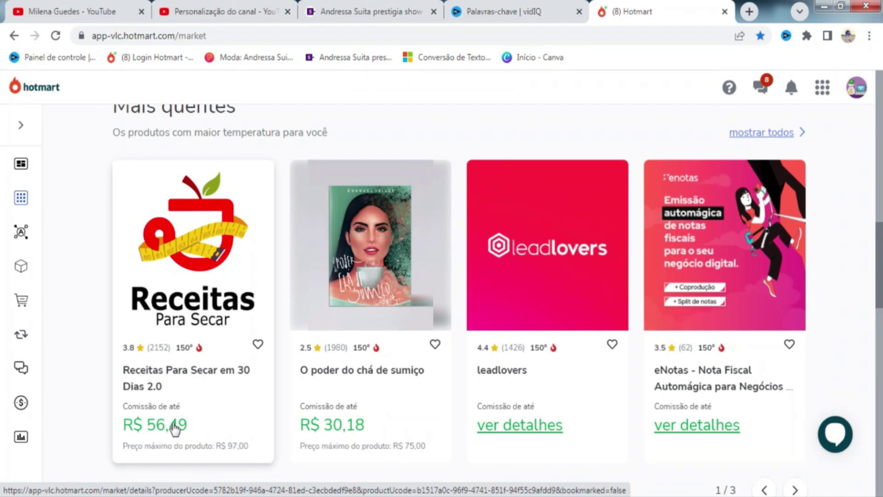
{"action": "left_click", "coordinate": [216, 252]}
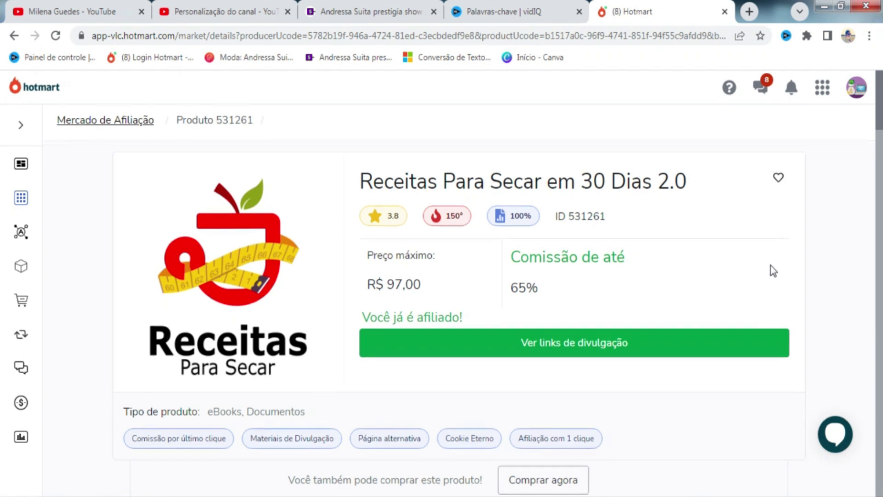
Look through the product's details and open its sales page
{"action": "scroll", "coordinate": [773, 270], "scroll_direction": "down", "scroll_amount": 10}
{"action": "scroll", "coordinate": [776, 270], "scroll_direction": "down", "scroll_amount": 10}
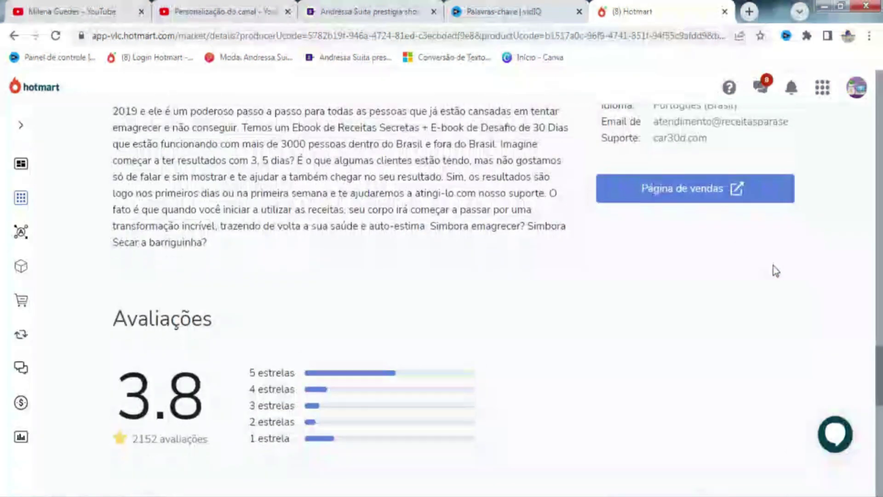
{"action": "left_click", "coordinate": [710, 187]}
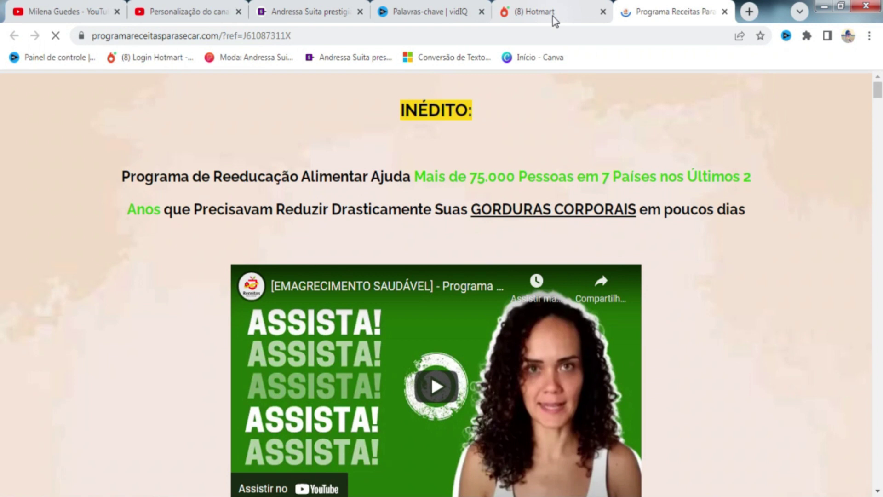
Return to YouTube Studio and enter "Veja o vídeo de como emagrecer de maneira rápida e saudável:" as the default upload description
{"action": "left_click", "coordinate": [213, 6]}
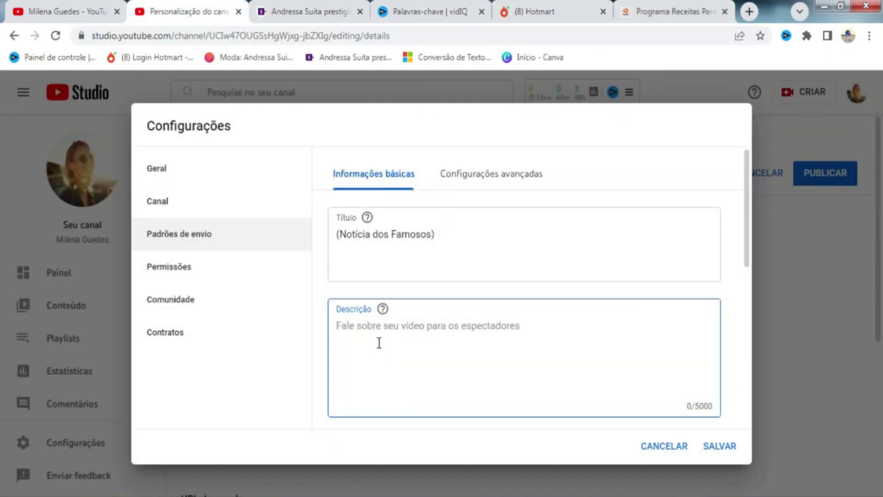
{"action": "type", "text": "Veja o vídeo"}
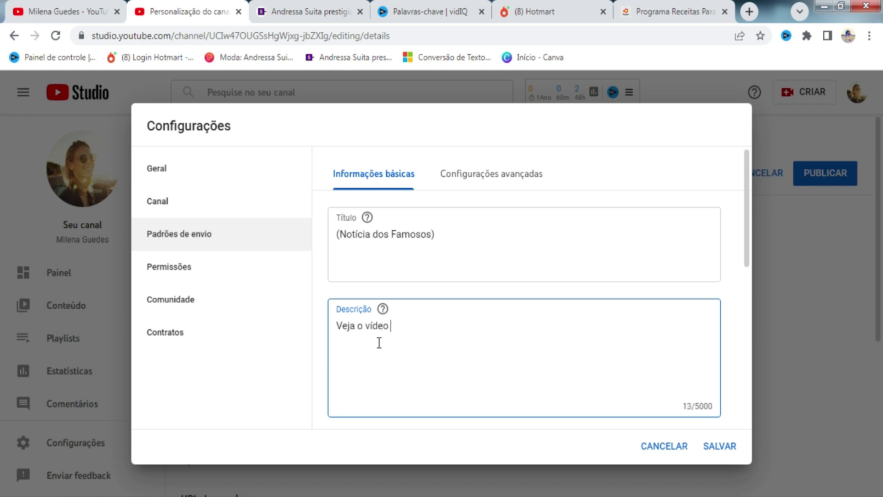
{"action": "type", "text": " de como emagrecer de"}
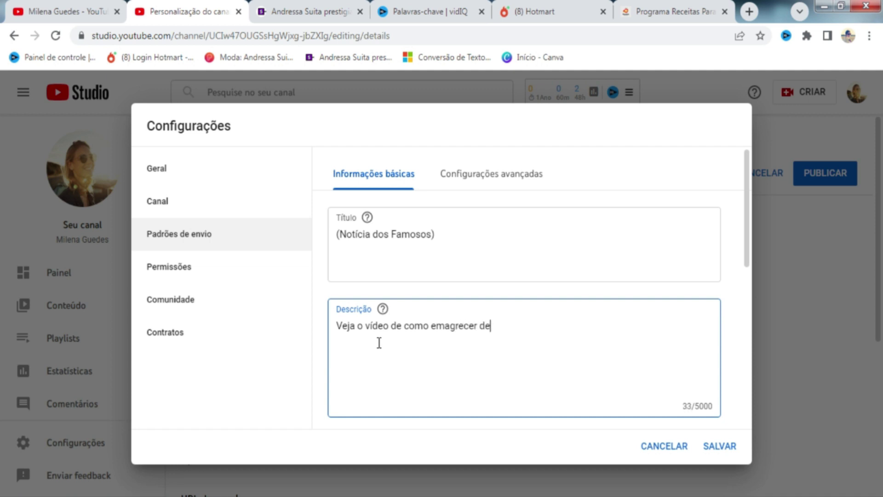
{"action": "type", "text": " maneira rápida e saudáve"}
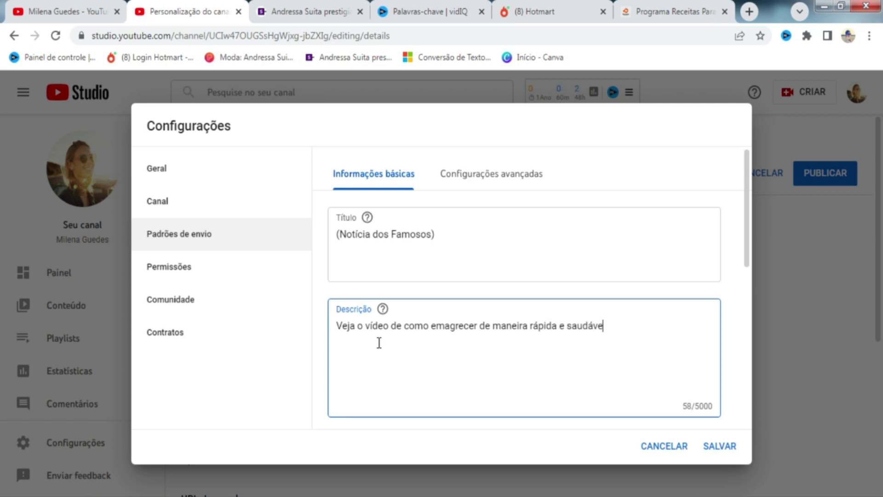
{"action": "type", "text": "l!"}
Copy the product's sales page affiliate link from Hotmart and add it below the text in the default upload description
{"action": "left_click", "coordinate": [556, 8]}
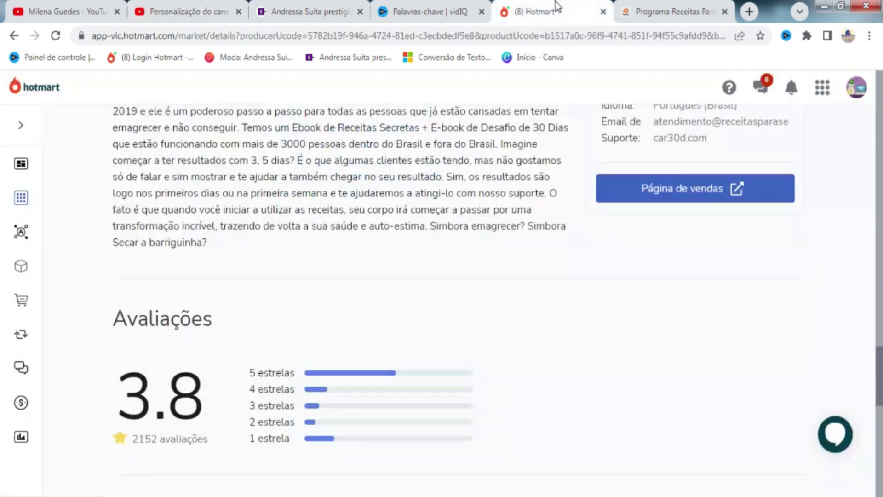
{"action": "scroll", "coordinate": [522, 186], "scroll_direction": "down", "scroll_amount": 5}
{"action": "scroll", "coordinate": [529, 191], "scroll_direction": "up", "scroll_amount": 10}
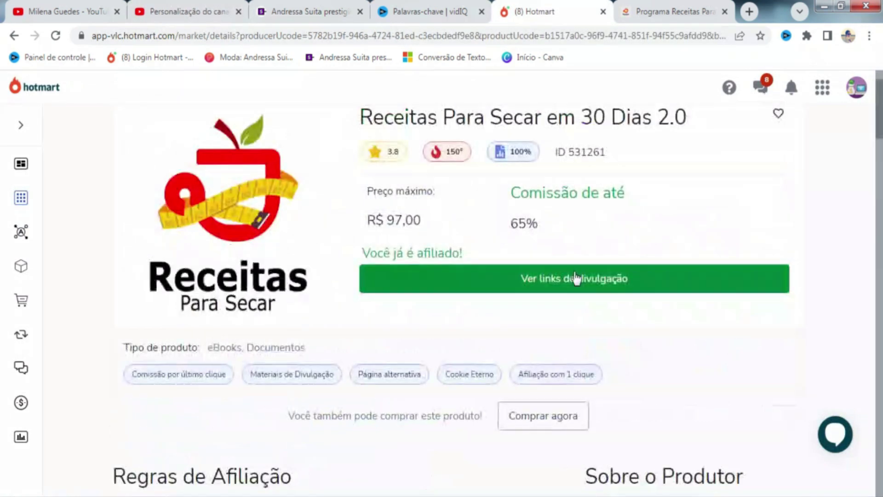
{"action": "left_click", "coordinate": [573, 279]}
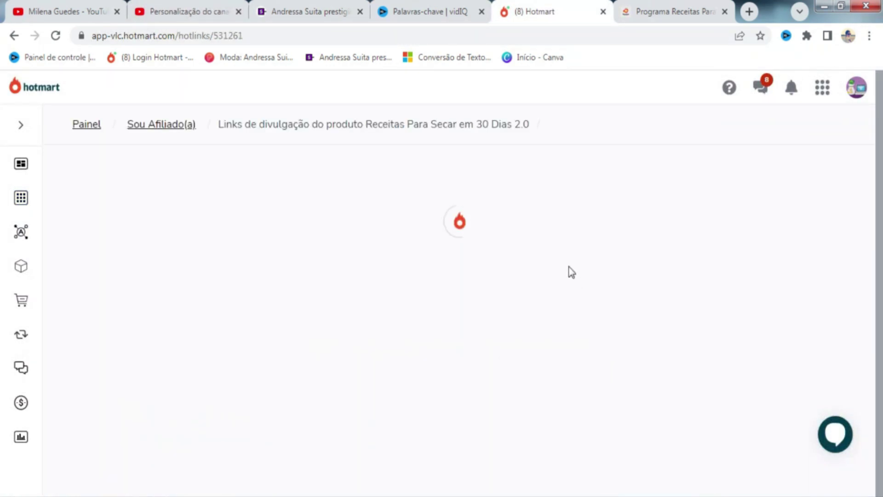
{"action": "scroll", "coordinate": [570, 270], "scroll_direction": "down", "scroll_amount": 5}
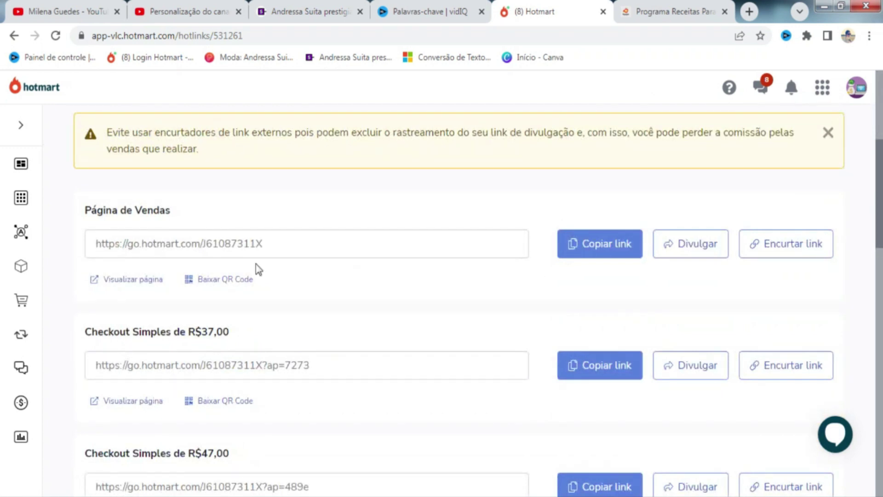
{"action": "left_click", "coordinate": [600, 252]}
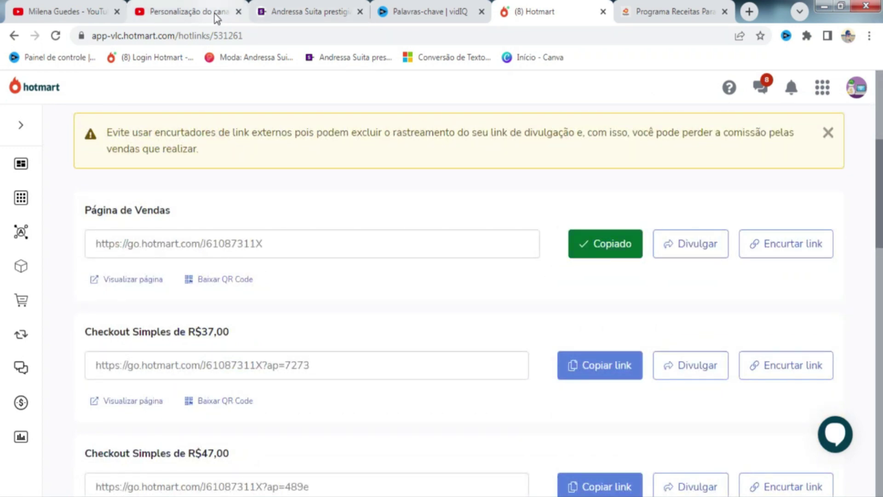
{"action": "left_click", "coordinate": [189, 11]}
{"action": "type", "text": "https://go.hotmart.com/J61087311X"}
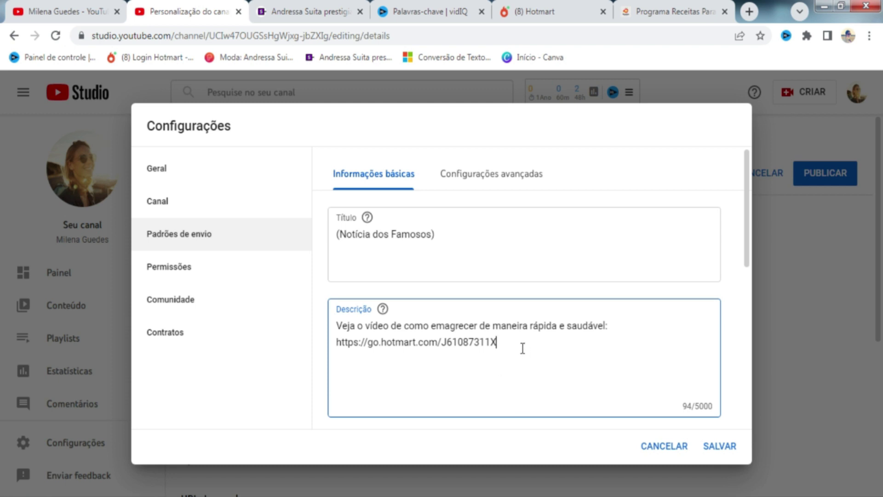
Check the default title and description, save the settings and publish the channel customization
{"action": "left_click_drag", "start_coordinate": [456, 234], "coordinate": [321, 232]}
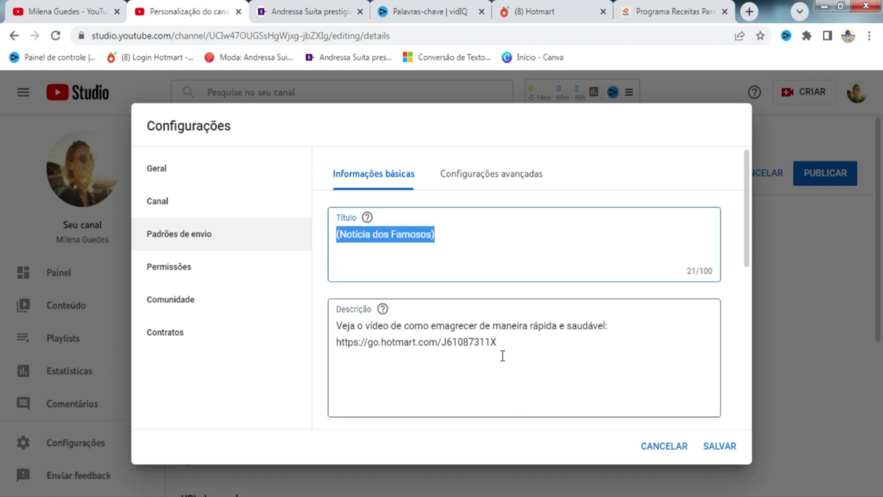
{"action": "left_click_drag", "start_coordinate": [514, 348], "coordinate": [322, 325]}
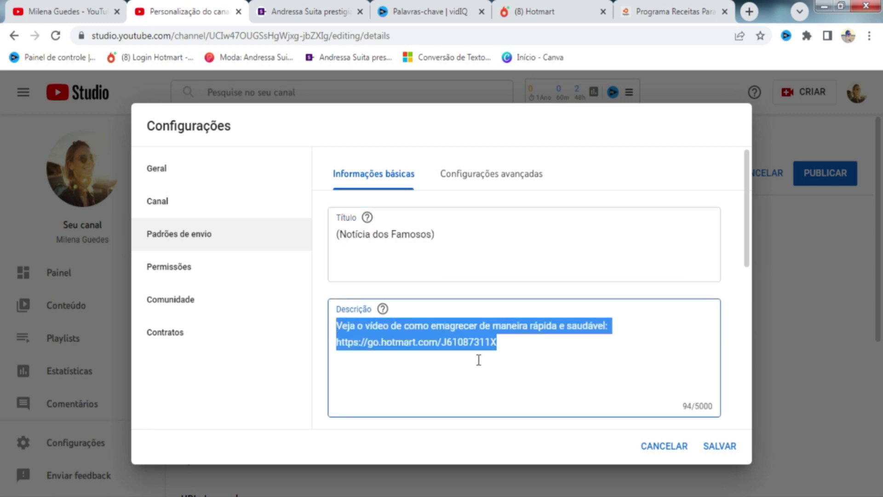
{"action": "left_click", "coordinate": [717, 450]}
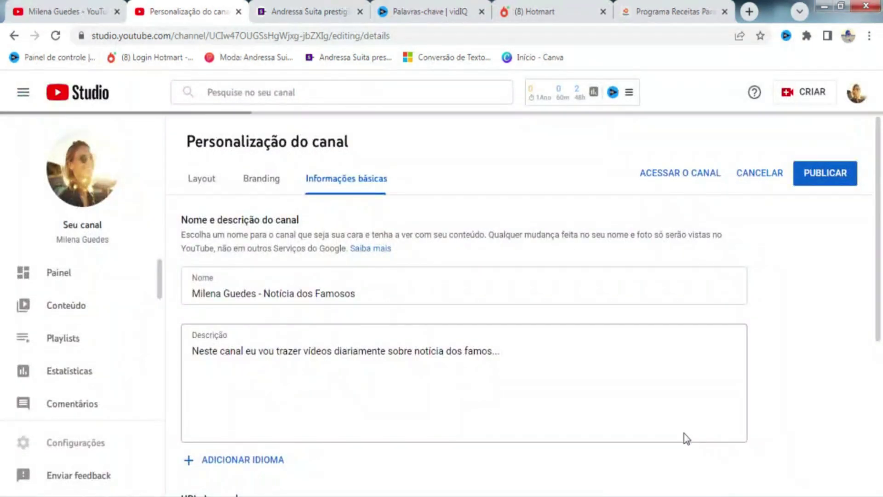
{"action": "left_click", "coordinate": [821, 173]}
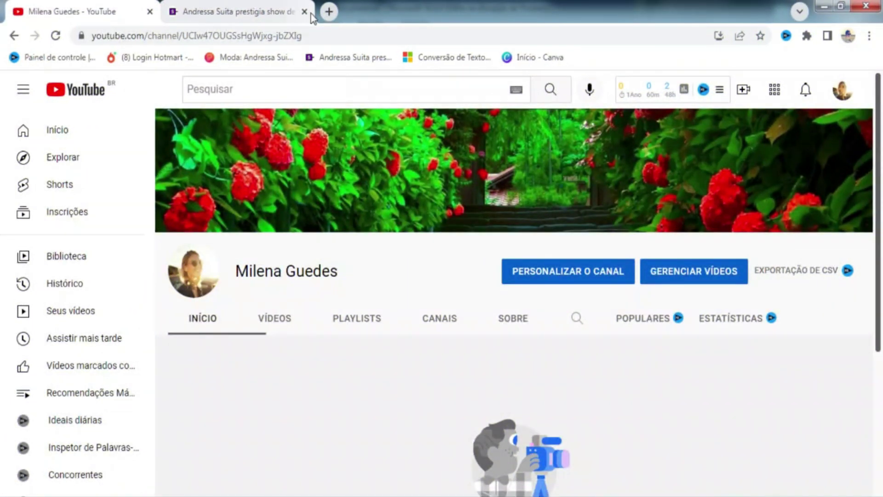
Search Google for "noticia dos famosos" in a new browser tab and look over the top news results
{"action": "left_click", "coordinate": [329, 11]}
{"action": "left_click", "coordinate": [274, 40]}
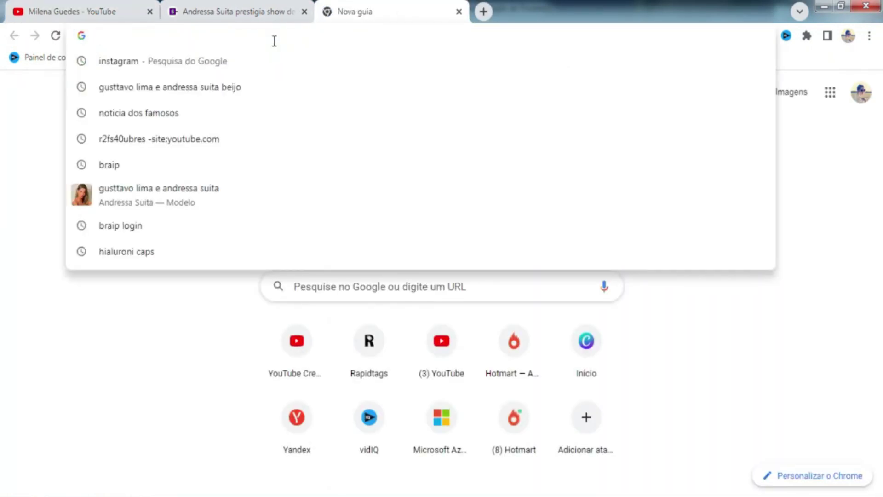
{"action": "type", "text": "noticia dos "}
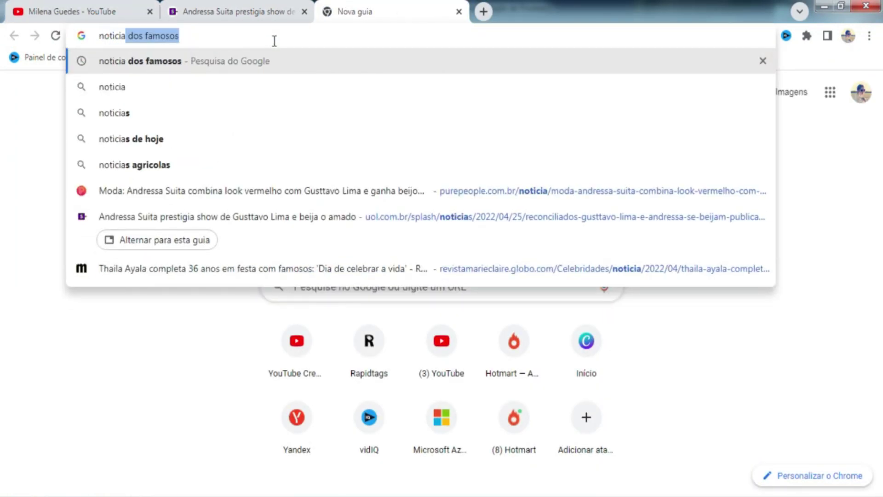
{"action": "type", "text": "famosos"}
{"action": "key", "text": "Return"}
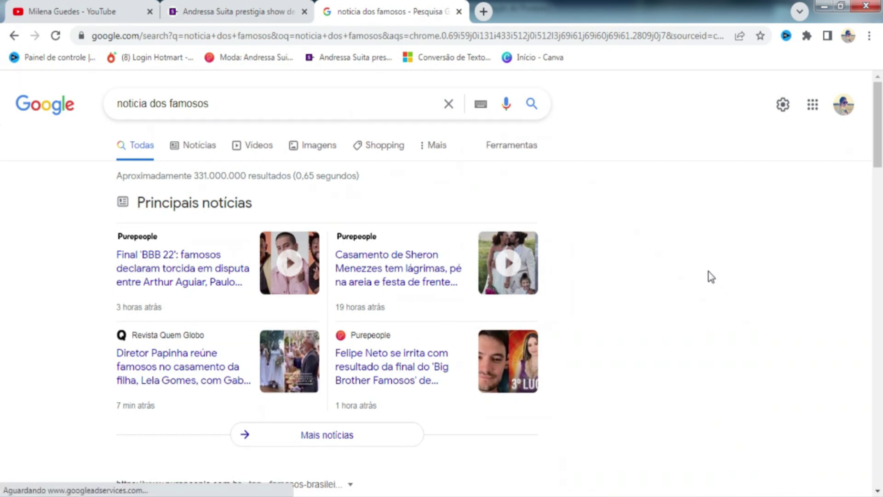
{"action": "scroll", "coordinate": [708, 275], "scroll_direction": "down", "scroll_amount": 2}
{"action": "scroll", "coordinate": [705, 270], "scroll_direction": "up", "scroll_amount": 2}
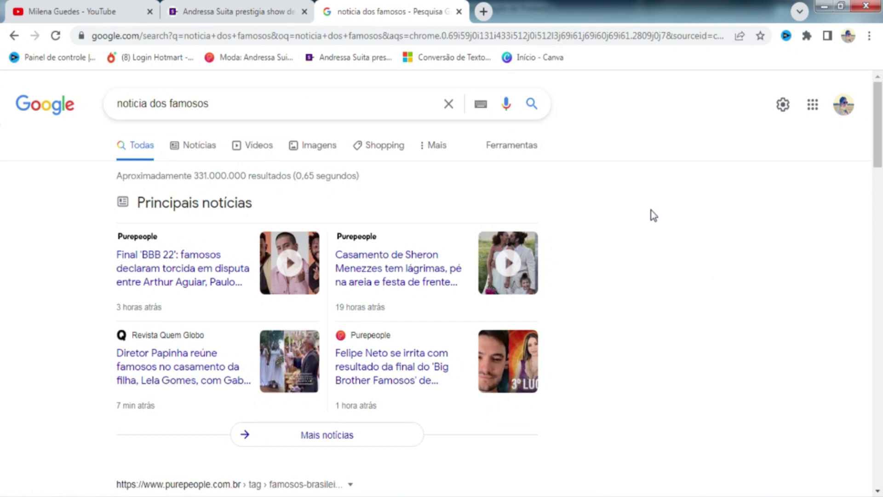
Read through the open UOL Splash article about Gusttavo Lima and Andressa Suita, including its headline, photo and body text
{"action": "left_click", "coordinate": [251, 11]}
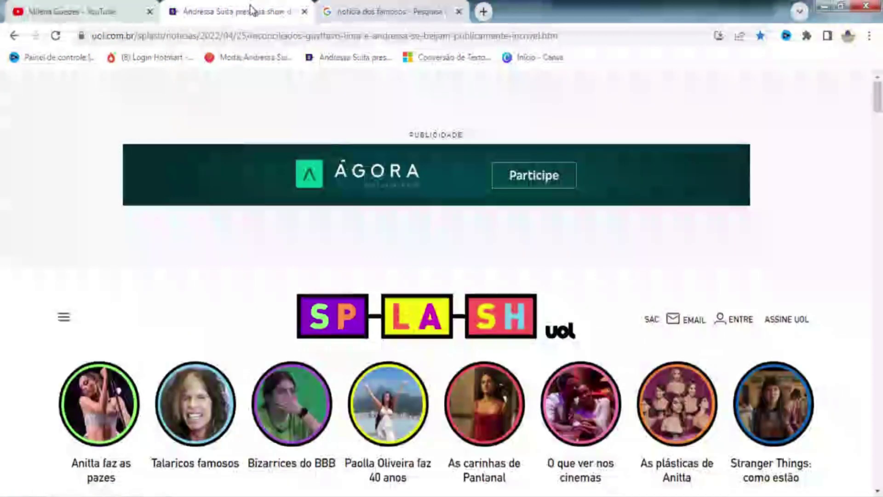
{"action": "scroll", "coordinate": [603, 179], "scroll_direction": "down", "scroll_amount": 8}
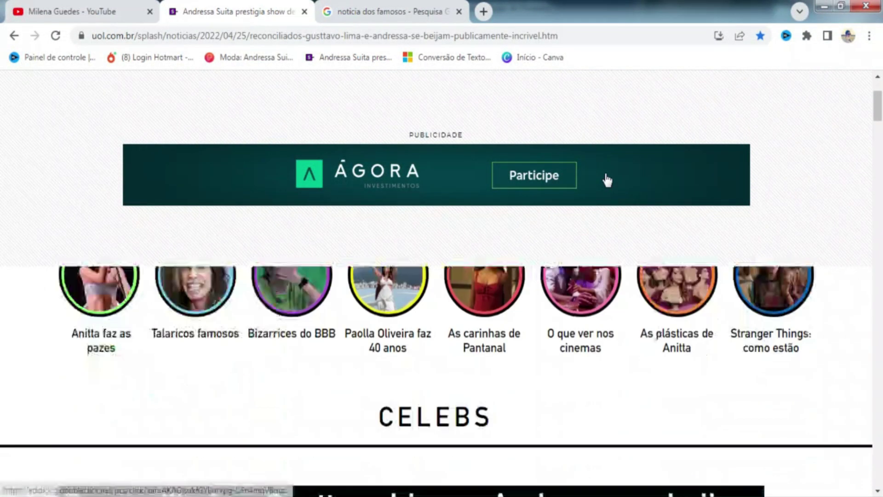
{"action": "scroll", "coordinate": [393, 302], "scroll_direction": "down", "scroll_amount": 3}
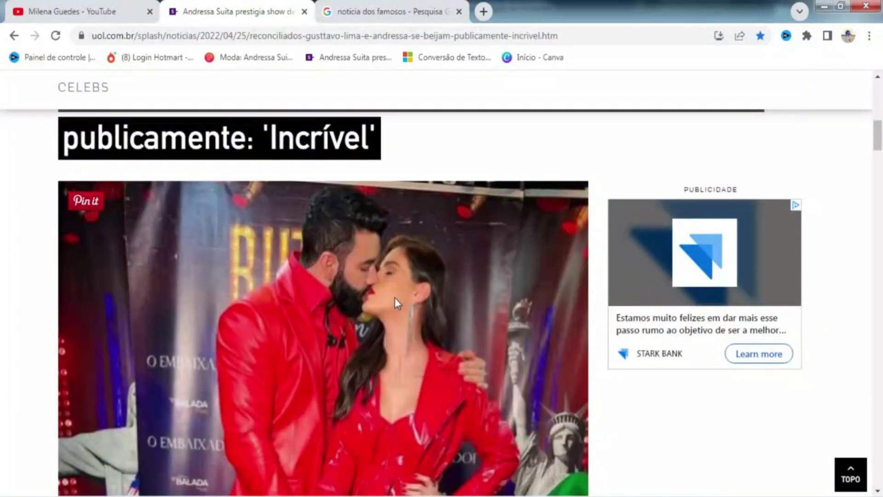
{"action": "scroll", "coordinate": [453, 235], "scroll_direction": "down", "scroll_amount": 3}
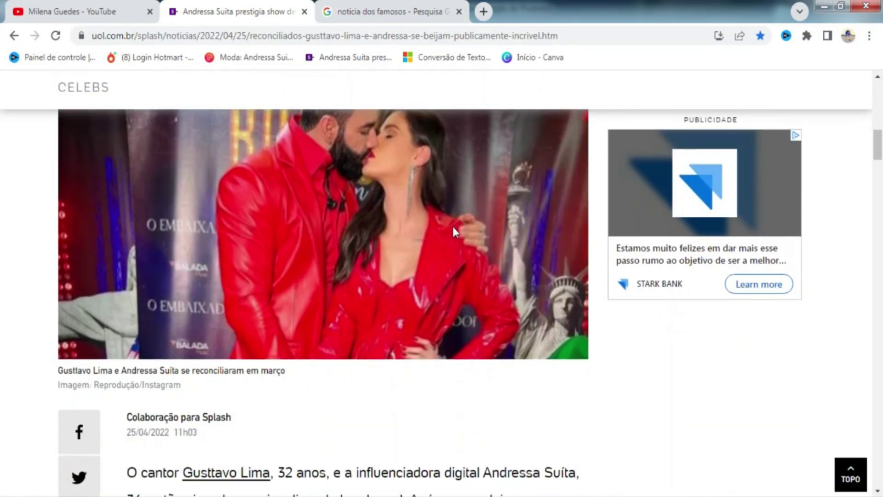
{"action": "scroll", "coordinate": [453, 226], "scroll_direction": "down", "scroll_amount": 3}
{"action": "left_click_drag", "start_coordinate": [127, 336], "coordinate": [394, 421]}
{"action": "scroll", "coordinate": [478, 387], "scroll_direction": "down", "scroll_amount": 3}
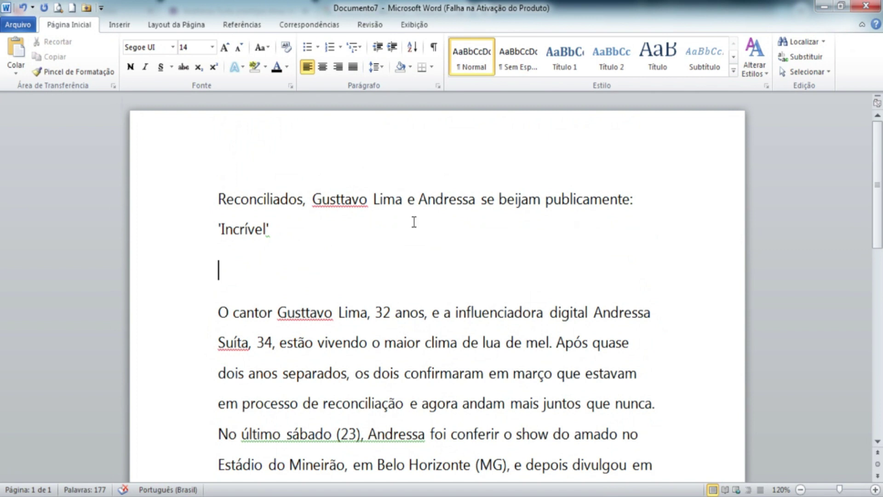
Switch to Word and review the article's headline and opening sentence in the document holding the original news text
{"action": "scroll", "coordinate": [414, 220], "scroll_direction": "down", "scroll_amount": 2}
{"action": "scroll", "coordinate": [415, 223], "scroll_direction": "down", "scroll_amount": 3}
{"action": "scroll", "coordinate": [414, 221], "scroll_direction": "up", "scroll_amount": 6}
{"action": "scroll", "coordinate": [560, 344], "scroll_direction": "down", "scroll_amount": 1}
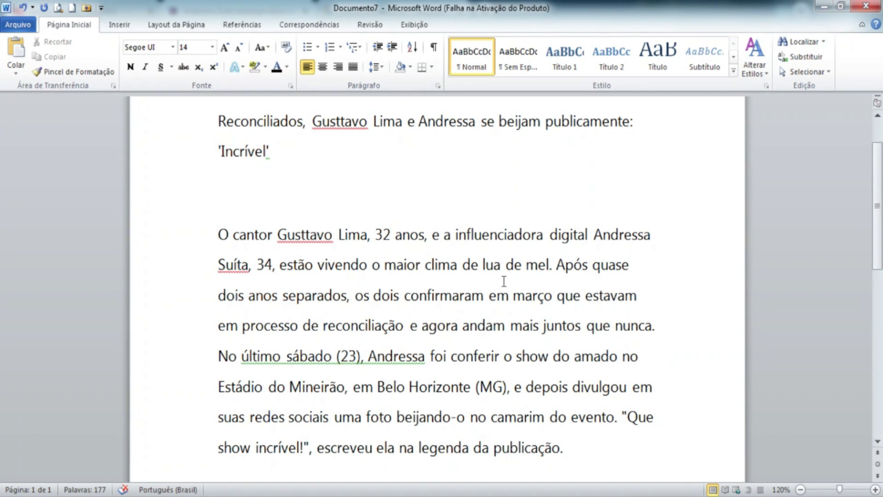
{"action": "scroll", "coordinate": [504, 281], "scroll_direction": "up", "scroll_amount": 1}
{"action": "double_click", "coordinate": [188, 194]}
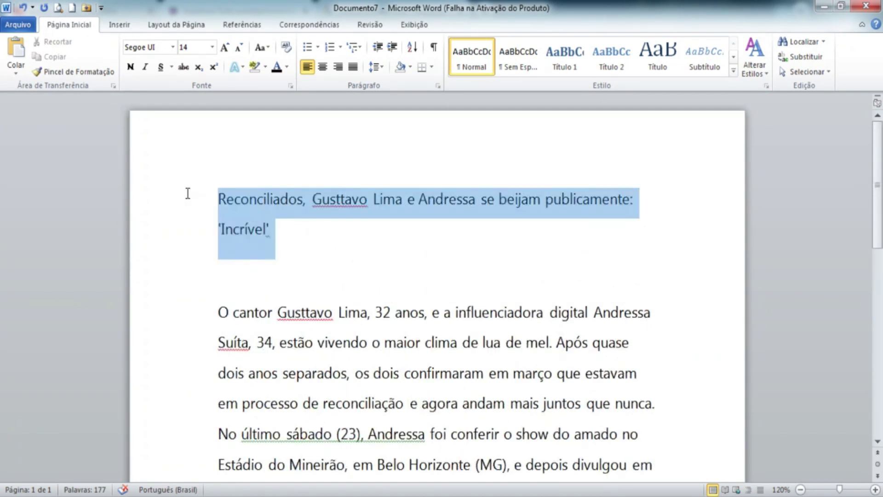
{"action": "left_click", "coordinate": [363, 256]}
{"action": "scroll", "coordinate": [363, 256], "scroll_direction": "down", "scroll_amount": 1}
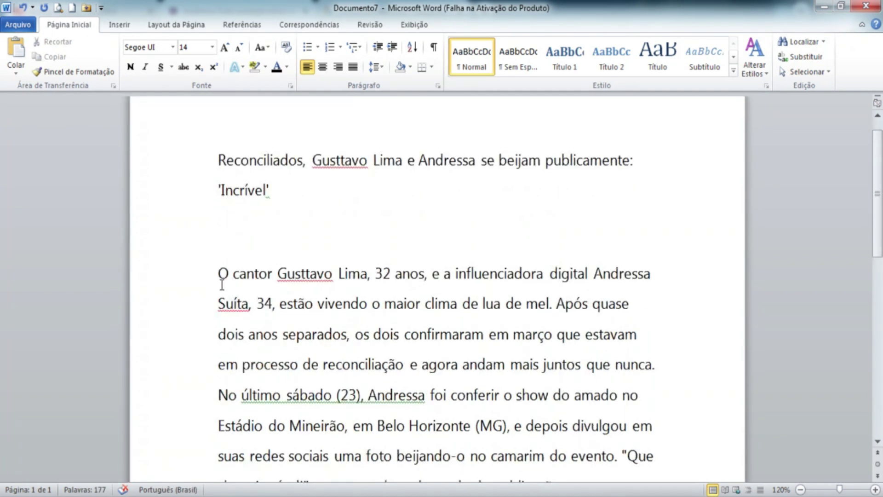
{"action": "left_click_drag", "start_coordinate": [217, 276], "coordinate": [550, 306]}
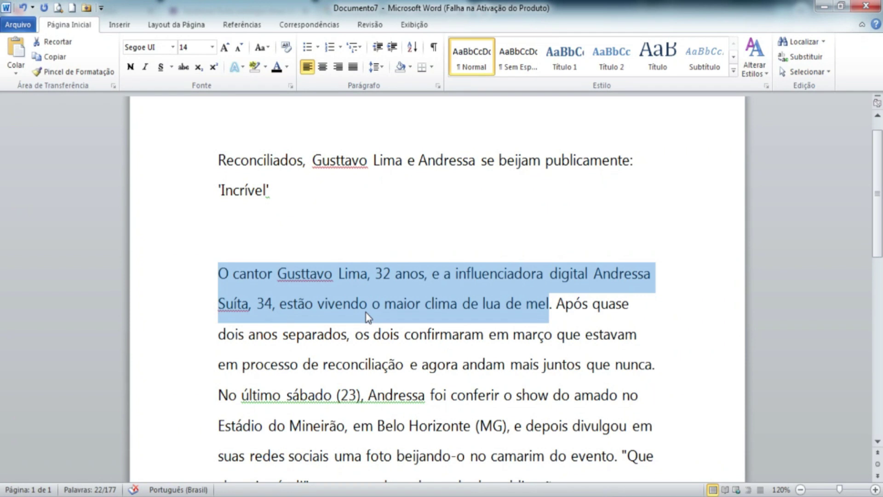
{"action": "left_click", "coordinate": [437, 235]}
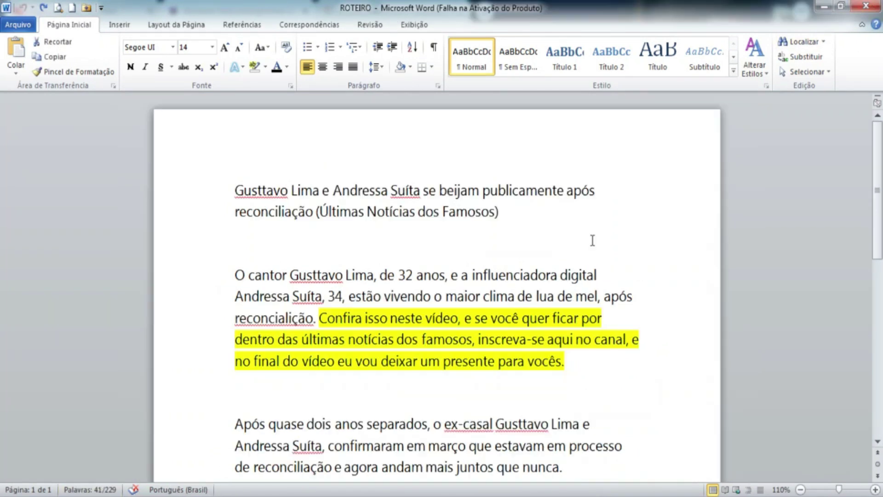
Review the rewritten title and the highlighted subscribe call in the introduction of the ROTEIRO document
{"action": "left_click_drag", "start_coordinate": [532, 213], "coordinate": [221, 198]}
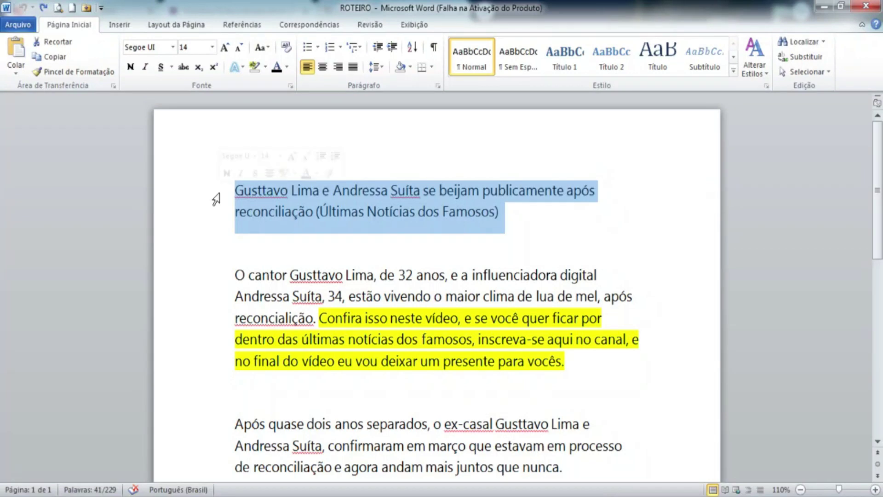
{"action": "scroll", "coordinate": [604, 348], "scroll_direction": "down", "scroll_amount": 8}
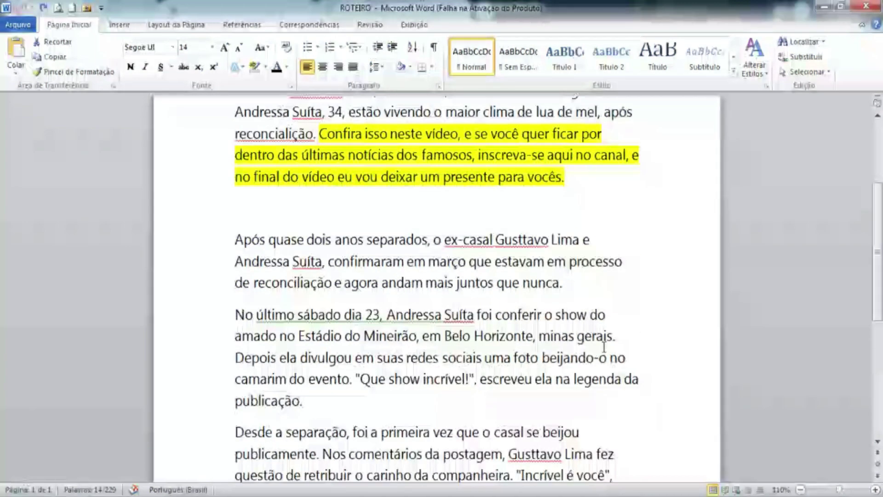
{"action": "scroll", "coordinate": [603, 349], "scroll_direction": "up", "scroll_amount": 4}
{"action": "scroll", "coordinate": [604, 349], "scroll_direction": "up", "scroll_amount": 3}
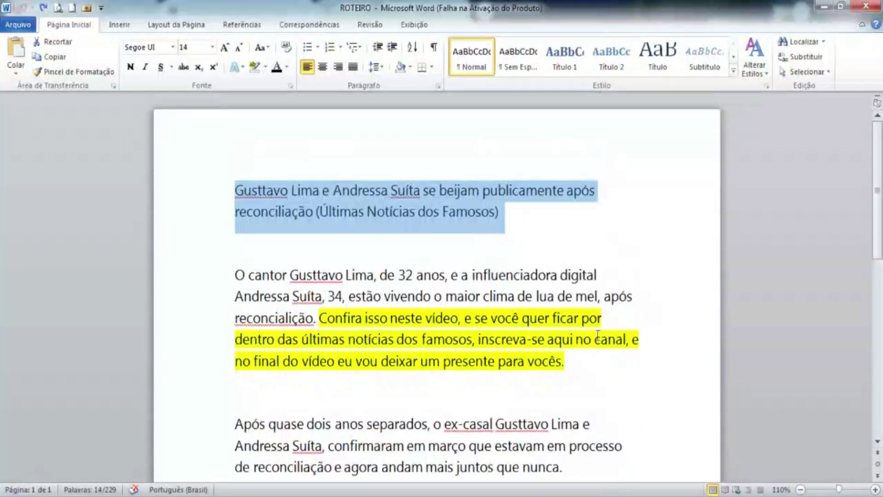
{"action": "left_click", "coordinate": [589, 361]}
{"action": "left_click_drag", "start_coordinate": [337, 332], "coordinate": [319, 318]}
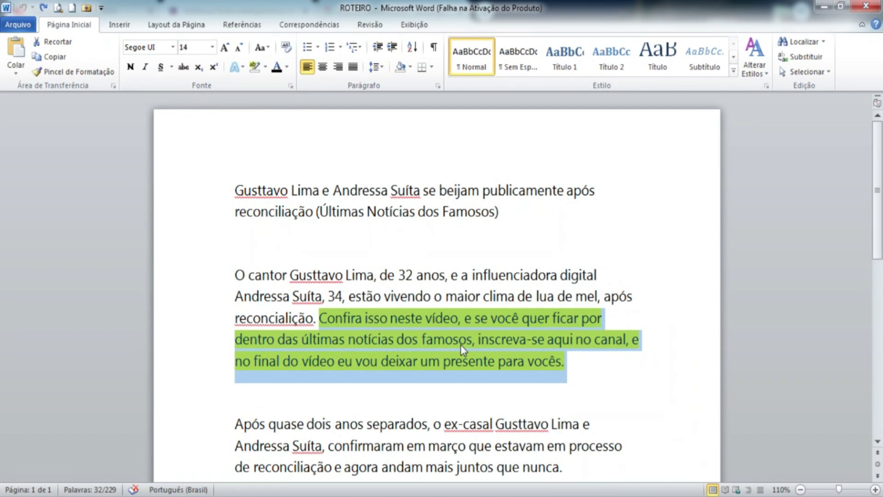
{"action": "left_click", "coordinate": [591, 368]}
Review the rest of the ROTEIRO script, down to the highlighted closing lines that promote the link in the description
{"action": "scroll", "coordinate": [591, 366], "scroll_direction": "down", "scroll_amount": 1}
{"action": "scroll", "coordinate": [590, 366], "scroll_direction": "down", "scroll_amount": 11}
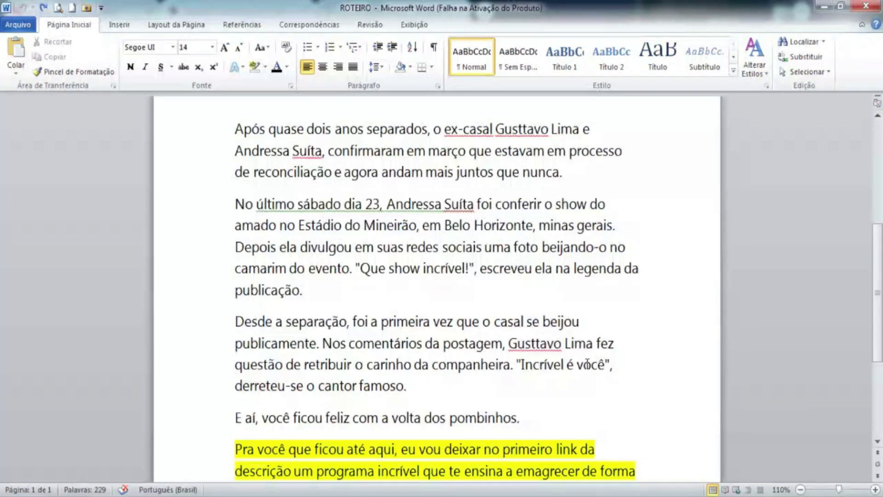
{"action": "left_click_drag", "start_coordinate": [530, 387], "coordinate": [225, 302]}
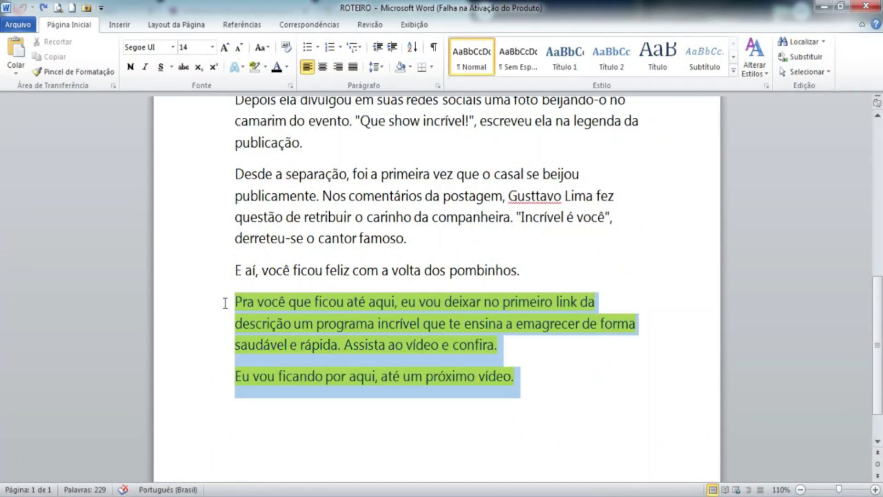
{"action": "left_click", "coordinate": [534, 389]}
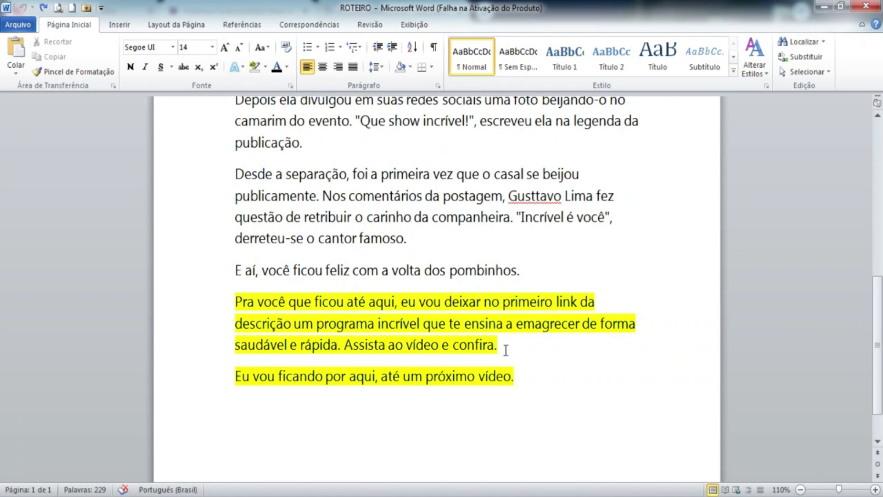
{"action": "left_click_drag", "start_coordinate": [539, 375], "coordinate": [240, 304]}
{"action": "left_click", "coordinate": [286, 437]}
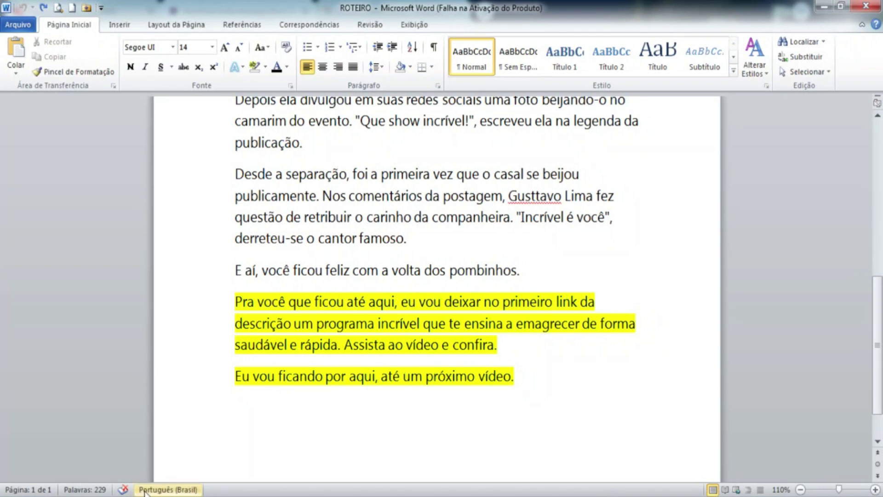
{"action": "left_click", "coordinate": [586, 406]}
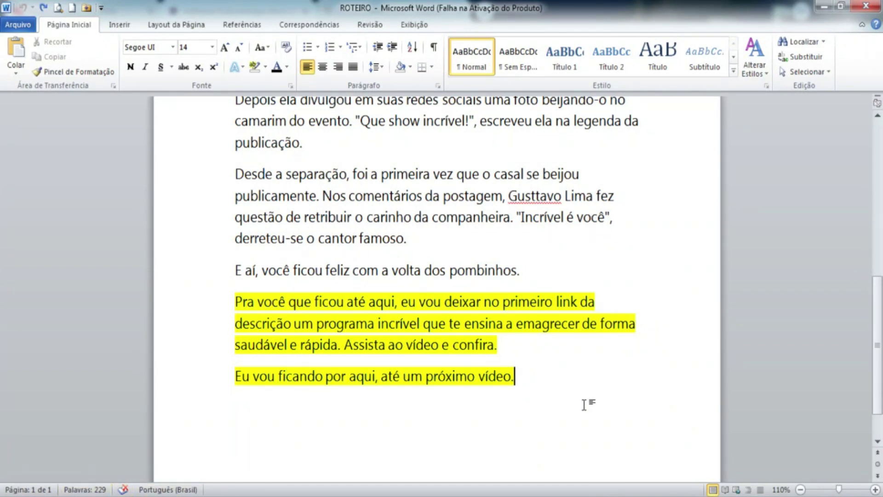
Copy the whole script below the title, from "O cantor Gusttavo Lima" through "até um próximo vídeo."
{"action": "scroll", "coordinate": [586, 401], "scroll_direction": "up", "scroll_amount": 6}
{"action": "scroll", "coordinate": [585, 376], "scroll_direction": "down", "scroll_amount": 5}
{"action": "left_click_drag", "start_coordinate": [573, 473], "coordinate": [222, 174]}
{"action": "right_click", "coordinate": [289, 218]}
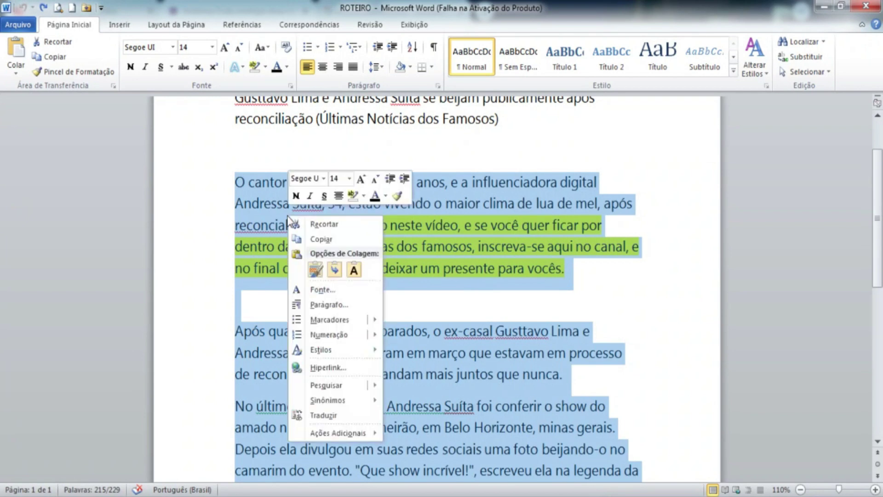
{"action": "left_click", "coordinate": [305, 240]}
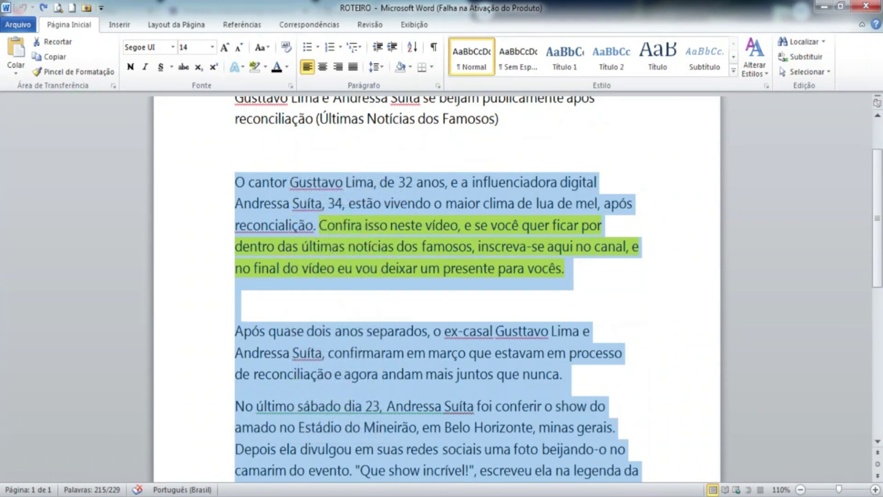
Switch to the browser, open the bookmarked Azure text-to-speech page and replace the demo's sample text with the copied script
{"action": "key", "text": "alt+Tab"}
{"action": "left_click", "coordinate": [378, 11]}
{"action": "left_click", "coordinate": [448, 57]}
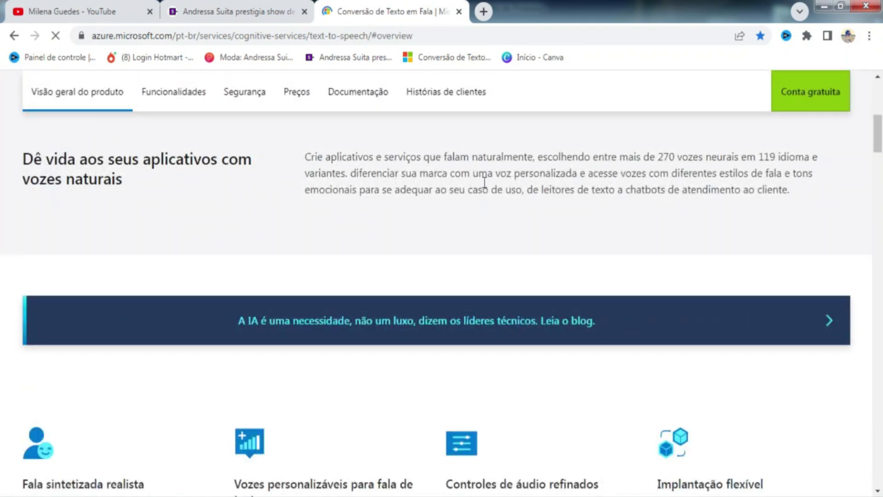
{"action": "scroll", "coordinate": [488, 197], "scroll_direction": "down", "scroll_amount": 10}
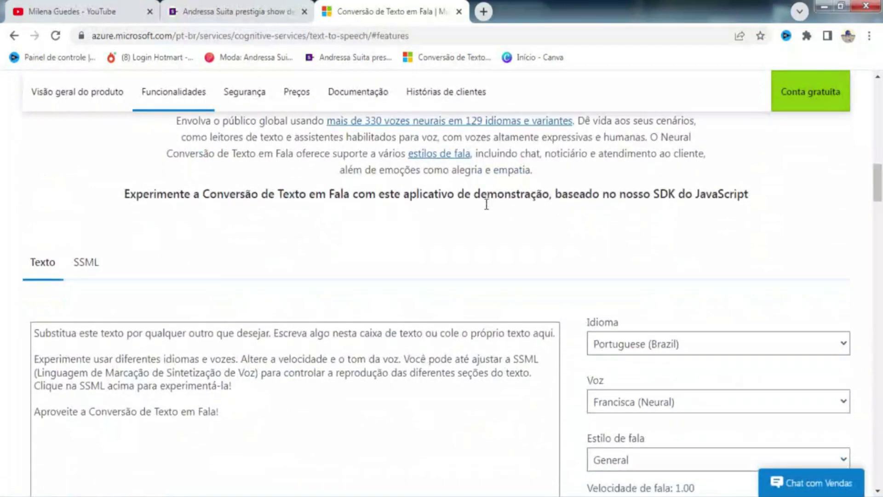
{"action": "scroll", "coordinate": [486, 204], "scroll_direction": "down", "scroll_amount": 3}
{"action": "left_click_drag", "start_coordinate": [251, 286], "coordinate": [9, 184]}
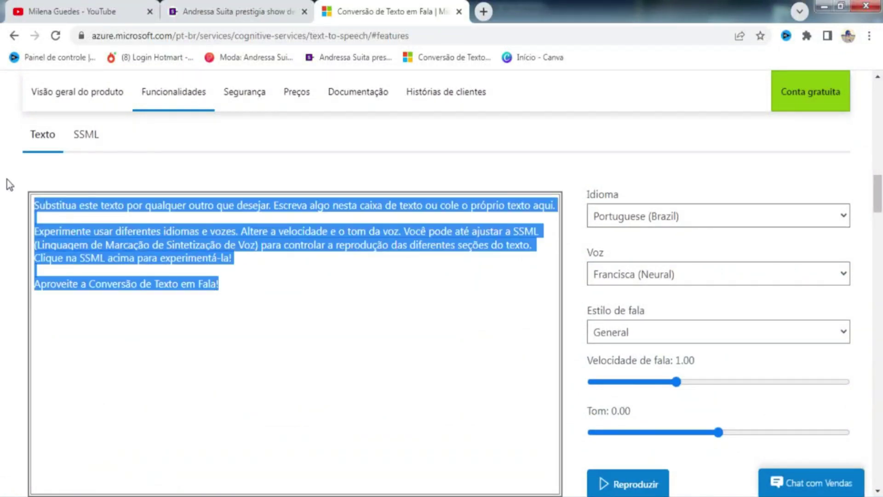
{"action": "key", "text": "ctrl+v"}
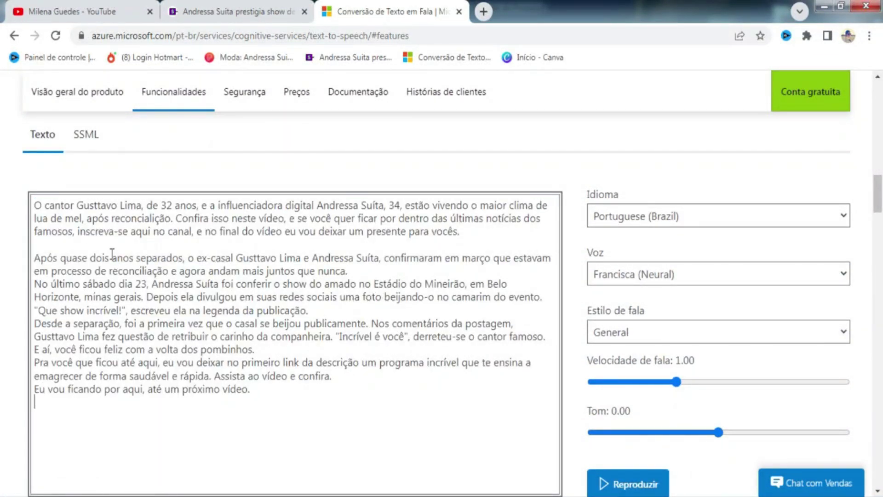
Choose Francisca (Neural) as the voice for the Brazilian Portuguese narration and check the full script text
{"action": "left_click", "coordinate": [804, 278]}
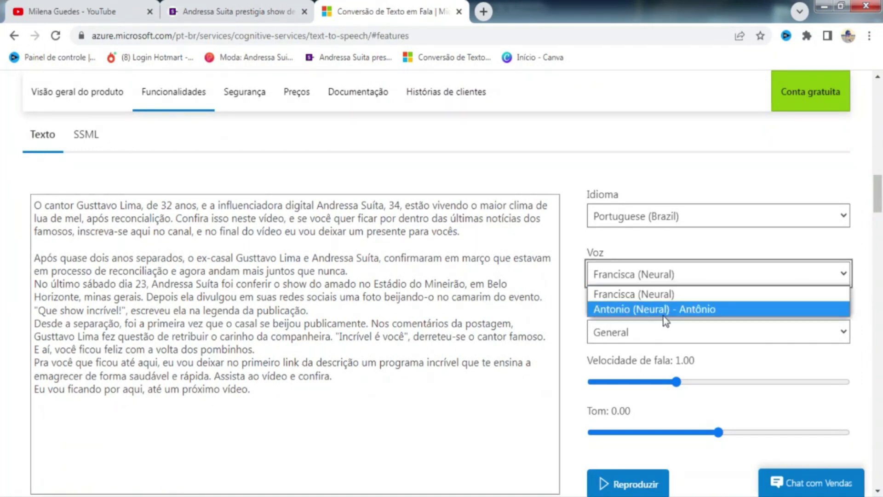
{"action": "left_click", "coordinate": [660, 296]}
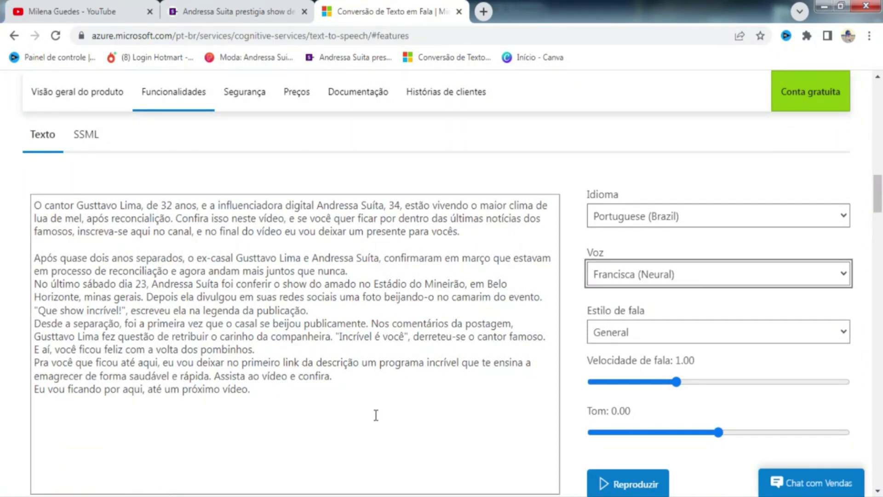
{"action": "left_click", "coordinate": [317, 405]}
{"action": "key", "text": "ctrl+a"}
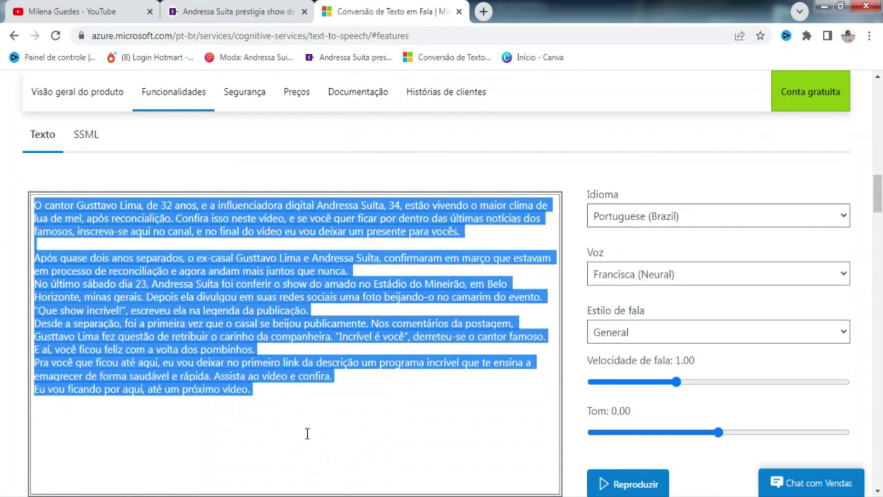
{"action": "left_click", "coordinate": [359, 453]}
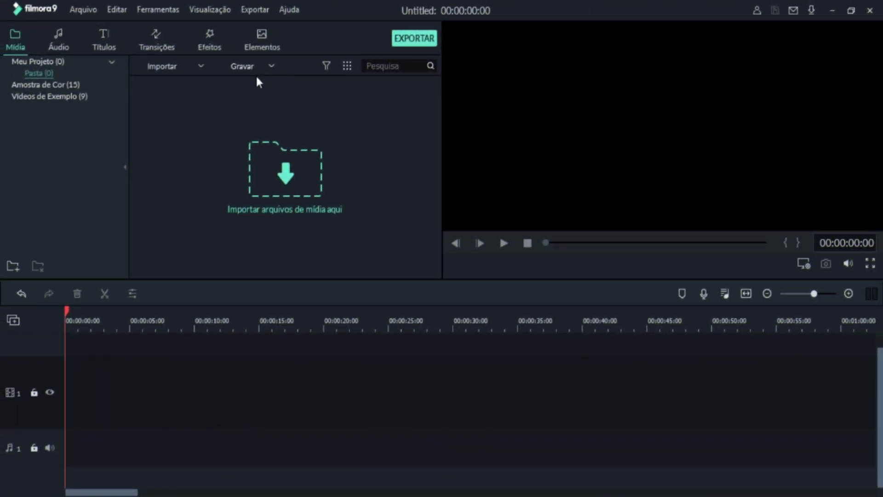
Switch to Filmora and open its PC screen recorder for capturing the narration
{"action": "left_click", "coordinate": [245, 66]}
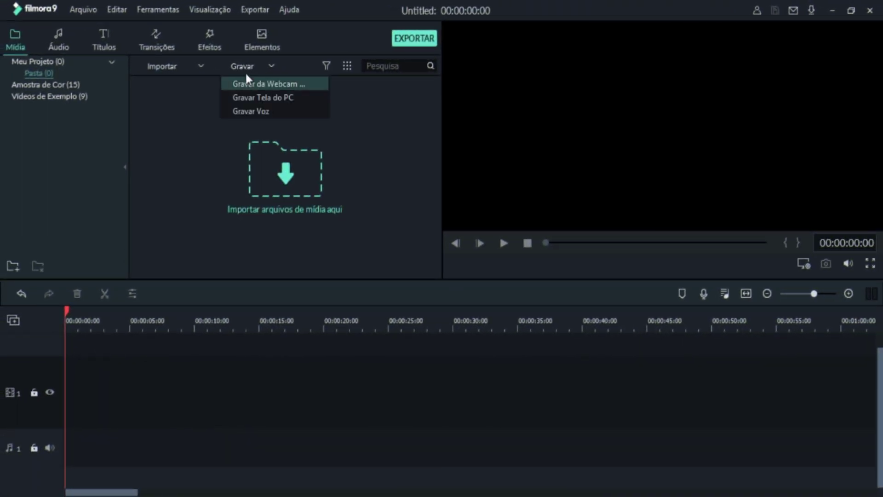
{"action": "left_click", "coordinate": [259, 95]}
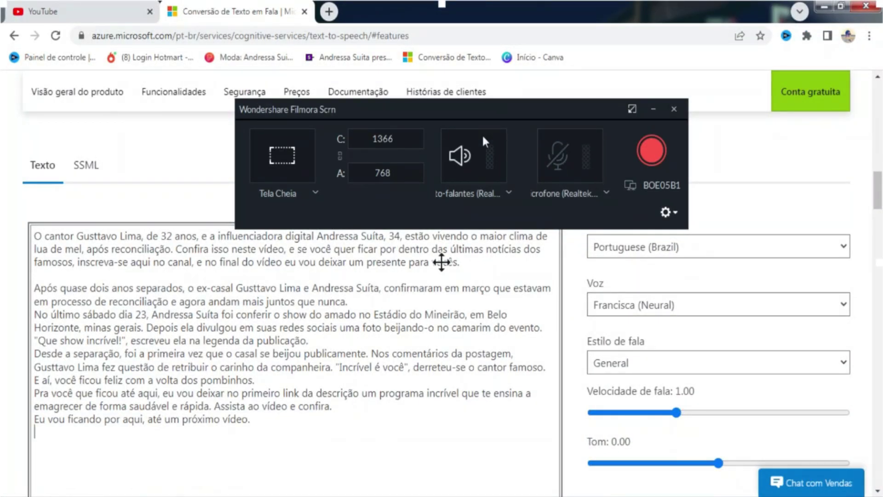
Record the screen while the text-to-speech demo plays the whole script, stop at the end and close the recorder
{"action": "left_click", "coordinate": [650, 152]}
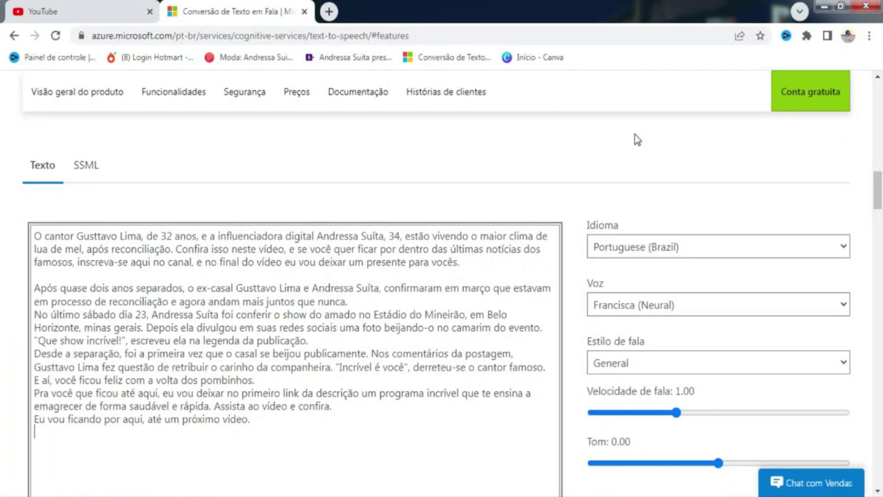
{"action": "scroll", "coordinate": [638, 140], "scroll_direction": "down", "scroll_amount": 3}
{"action": "scroll", "coordinate": [638, 141], "scroll_direction": "down", "scroll_amount": 1}
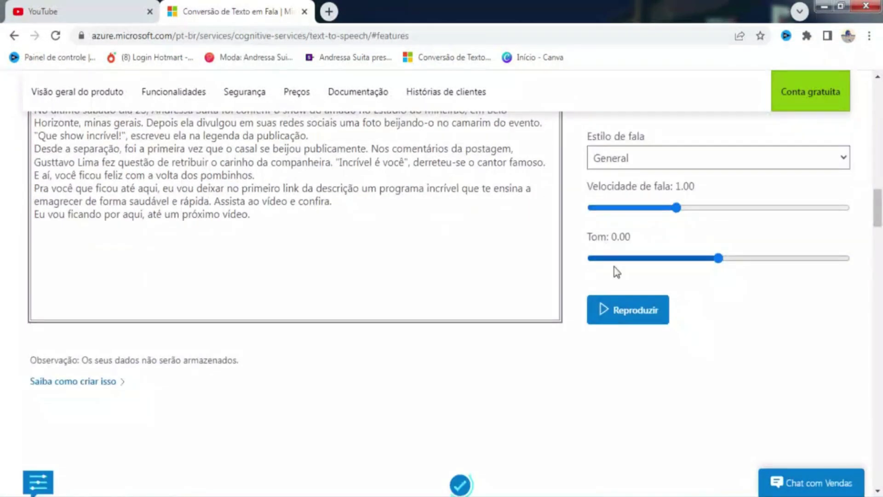
{"action": "left_click", "coordinate": [631, 312]}
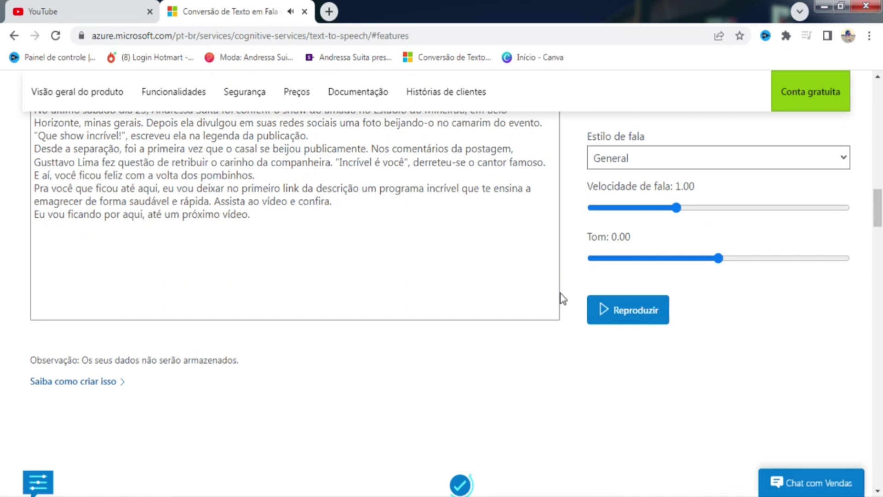
{"action": "key", "text": "F10"}
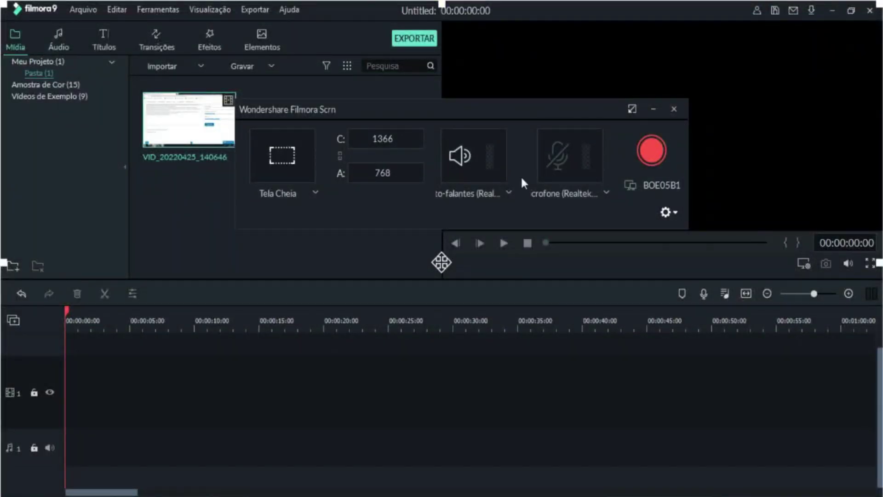
{"action": "left_click", "coordinate": [673, 109]}
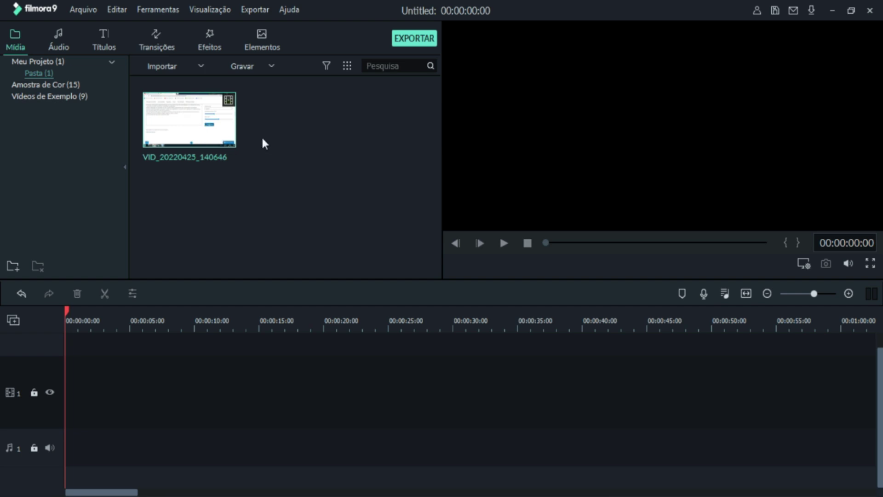
Place the VID_20220425_140646 recording at the start of the timeline, detach its audio and delete the picture part
{"action": "left_click_drag", "start_coordinate": [212, 152], "coordinate": [13, 421]}
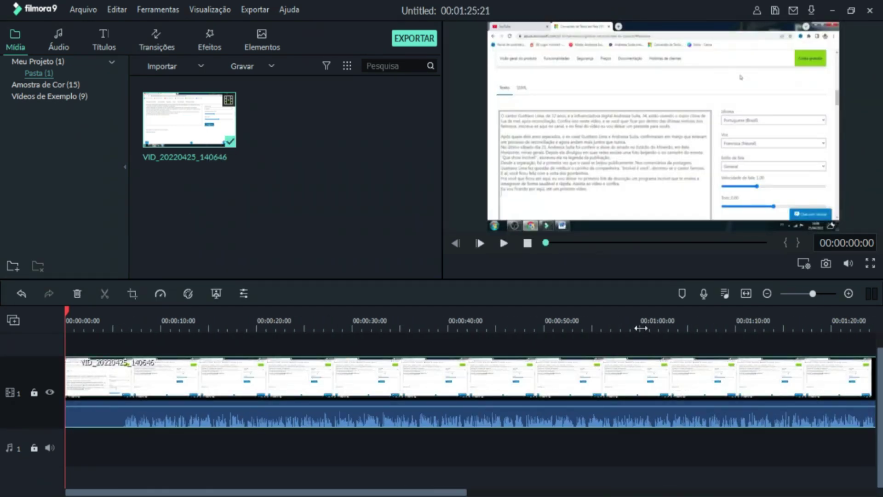
{"action": "right_click", "coordinate": [394, 389]}
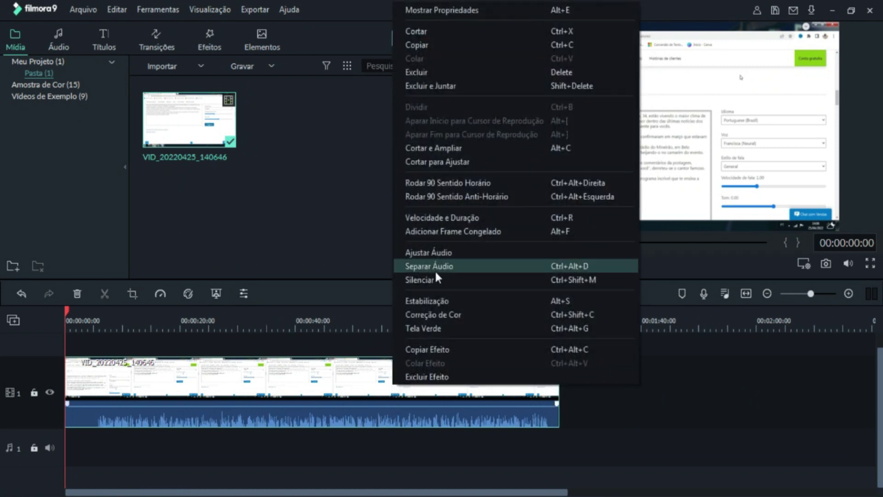
{"action": "left_click", "coordinate": [435, 270]}
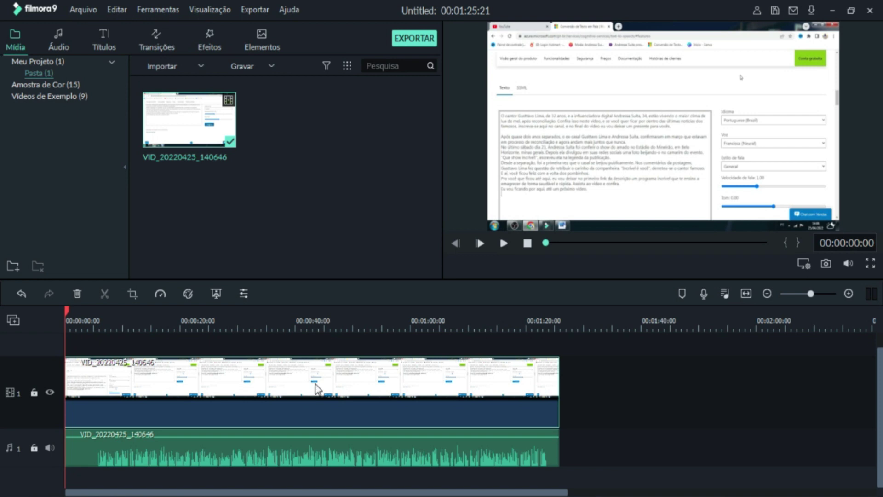
{"action": "left_click", "coordinate": [77, 294]}
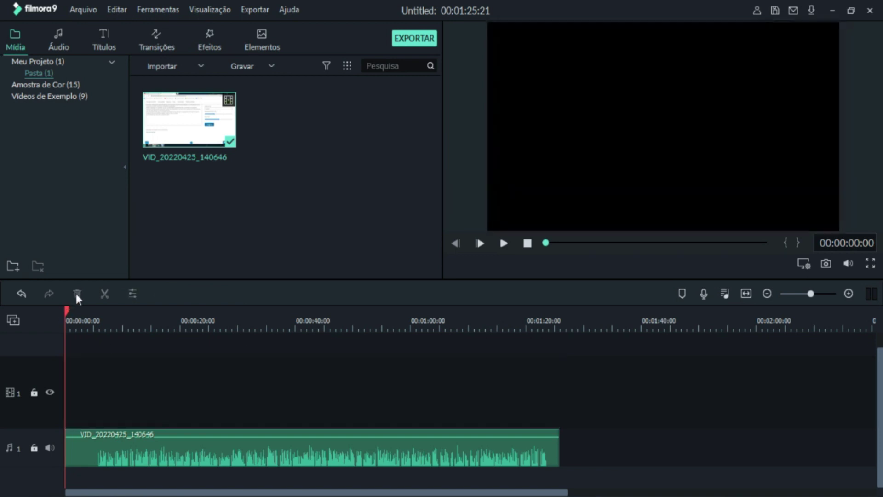
Split the narration at 00:00:05:12, remove the silent opening and move the remaining audio to the timeline's start
{"action": "left_click_drag", "start_coordinate": [67, 313], "coordinate": [98, 327]}
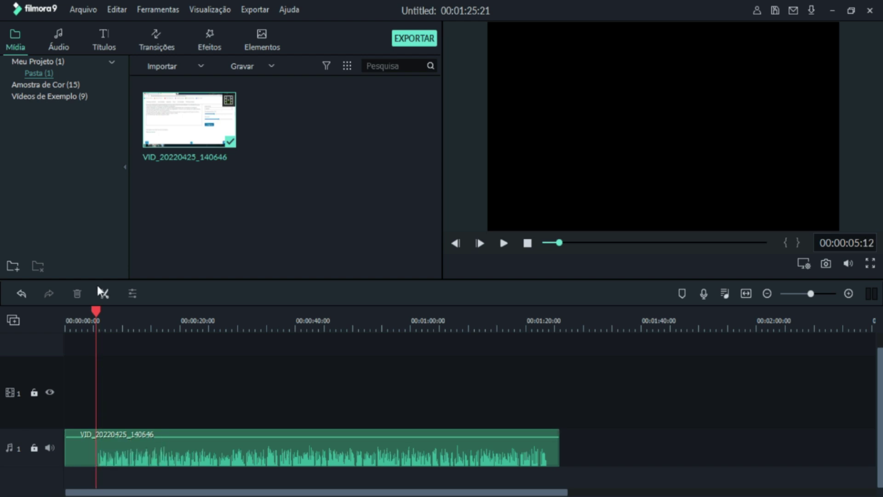
{"action": "left_click", "coordinate": [104, 293]}
{"action": "left_click", "coordinate": [179, 451]}
{"action": "left_click_drag", "start_coordinate": [178, 452], "coordinate": [107, 452]}
Split the narration at 00:01:18:18, just after the speech ends, and delete the silent tail
{"action": "left_click_drag", "start_coordinate": [101, 313], "coordinate": [513, 340]}
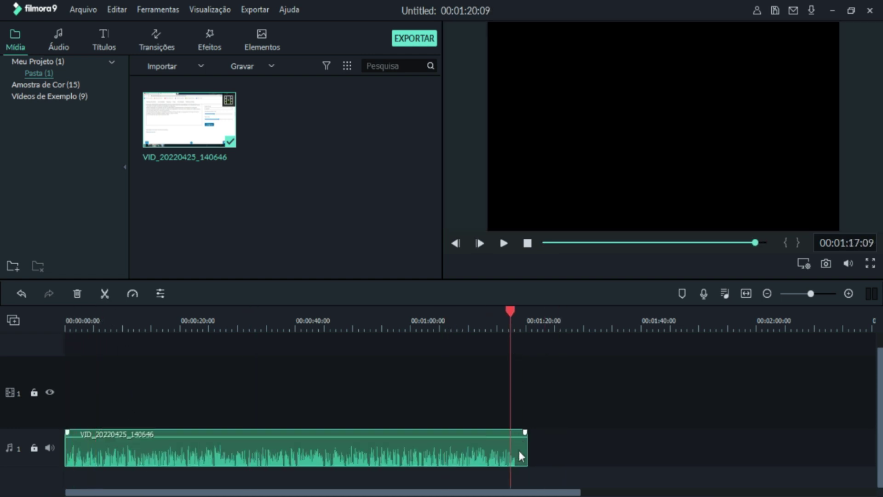
{"action": "left_click_drag", "start_coordinate": [510, 309], "coordinate": [519, 328]}
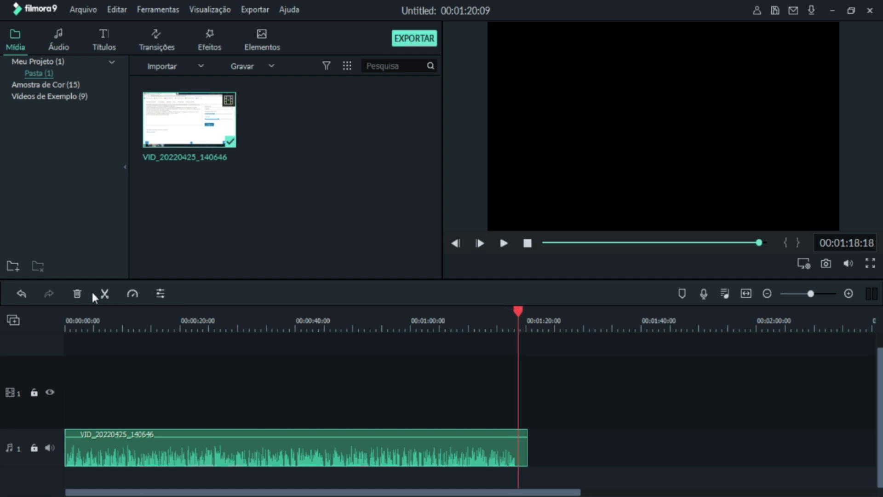
{"action": "left_click", "coordinate": [107, 293]}
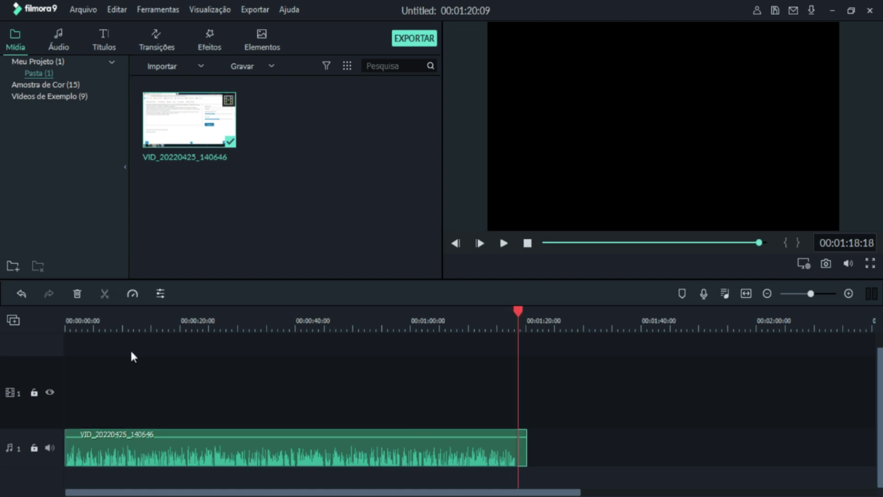
{"action": "left_click", "coordinate": [77, 293]}
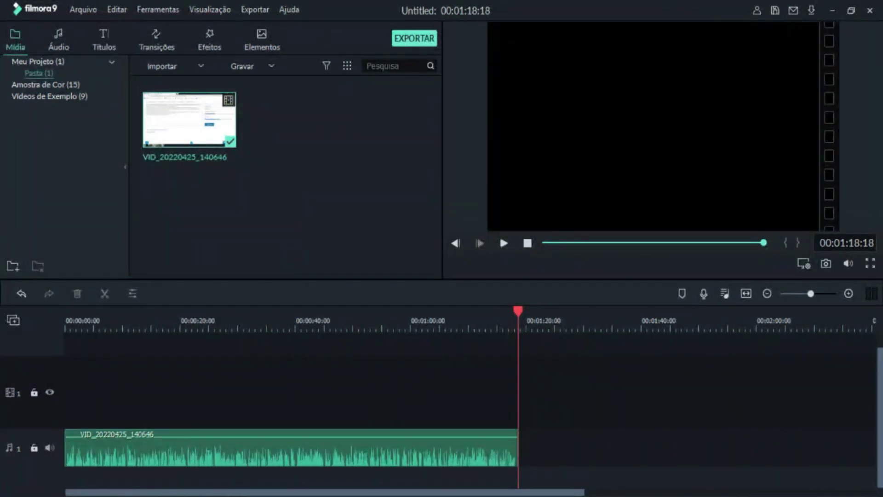
Add the Wait-feat.-Kate-Royer music file to a second audio track and cut off everything past the narration's end
{"action": "key", "text": "alt+Tab"}
{"action": "left_click_drag", "start_coordinate": [478, 368], "coordinate": [69, 483]}
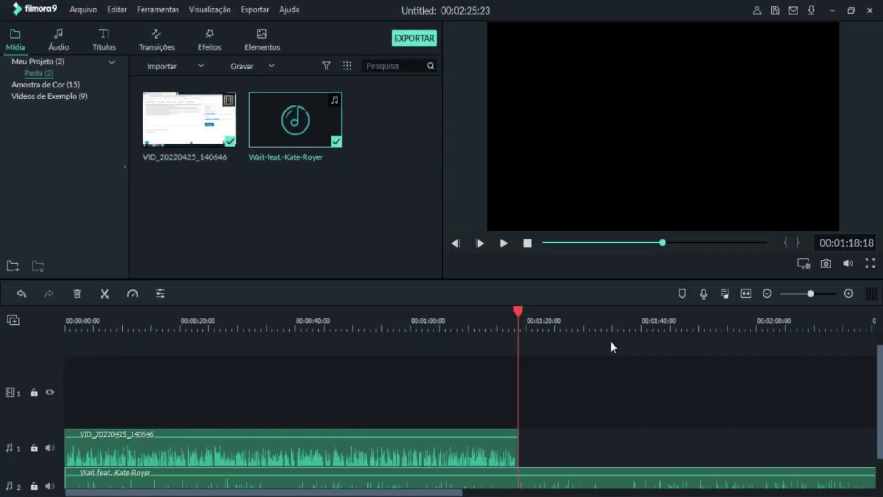
{"action": "scroll", "coordinate": [578, 468], "scroll_direction": "down", "scroll_amount": 1}
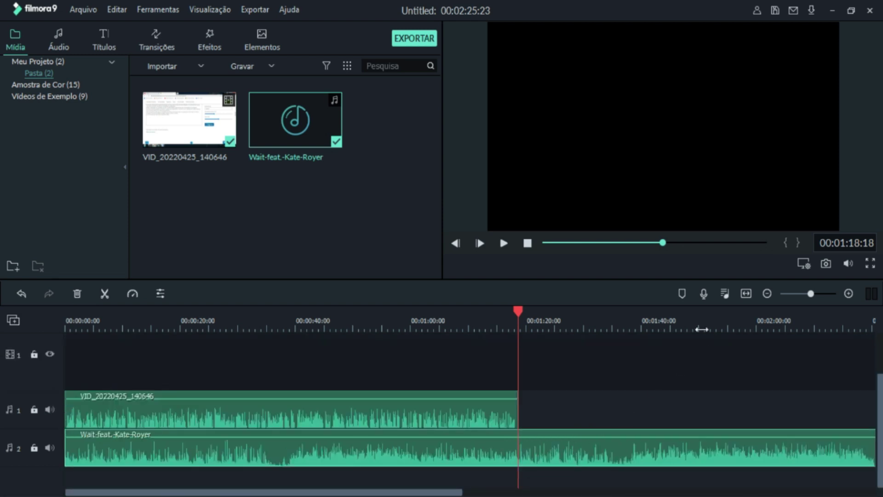
{"action": "left_click", "coordinate": [105, 294]}
{"action": "left_click", "coordinate": [477, 457]}
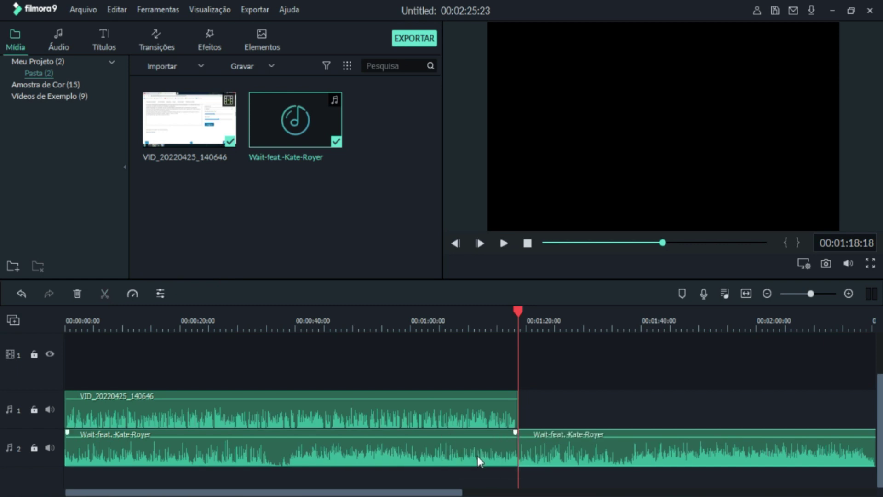
{"action": "left_click", "coordinate": [77, 294]}
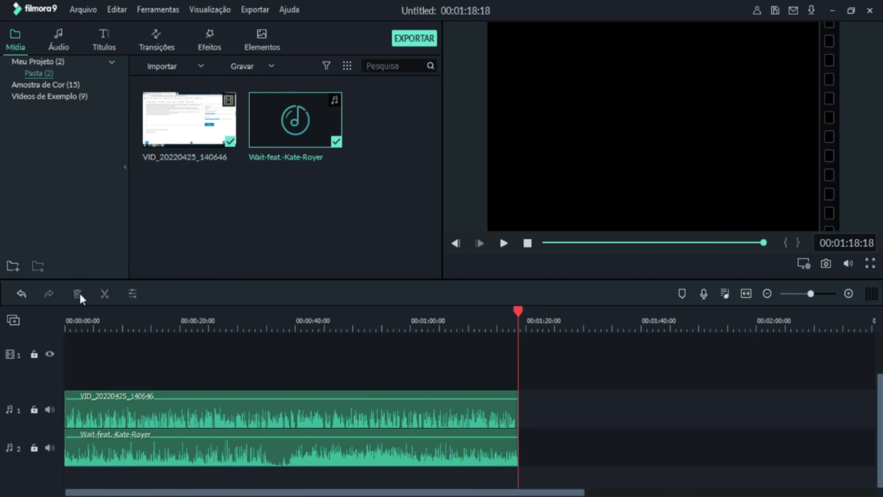
Lower the background music's volume to about -32.55 dB and play the mix from the beginning to check it
{"action": "left_click_drag", "start_coordinate": [369, 438], "coordinate": [371, 448]}
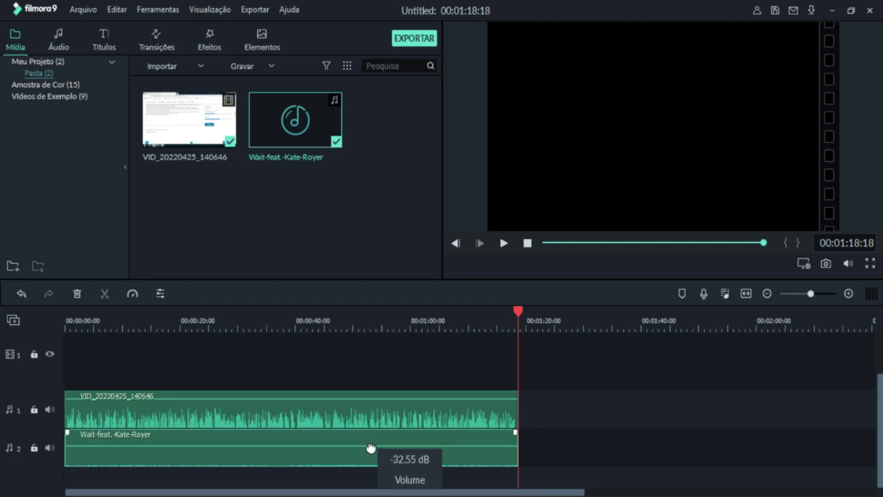
{"action": "left_click_drag", "start_coordinate": [518, 312], "coordinate": [3, 331]}
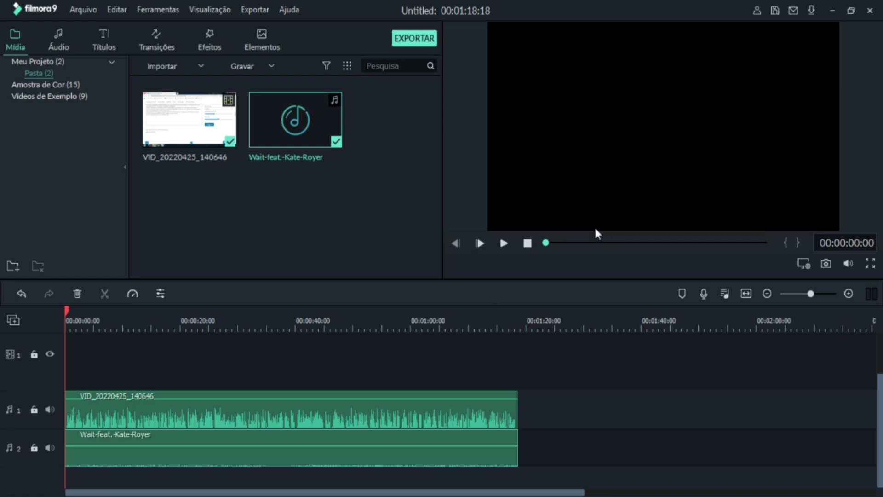
{"action": "left_click", "coordinate": [503, 247]}
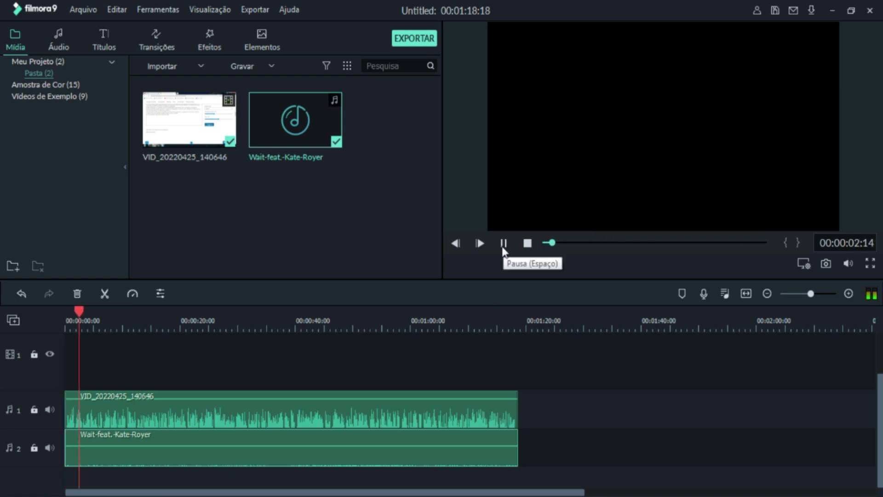
{"action": "left_click", "coordinate": [503, 248]}
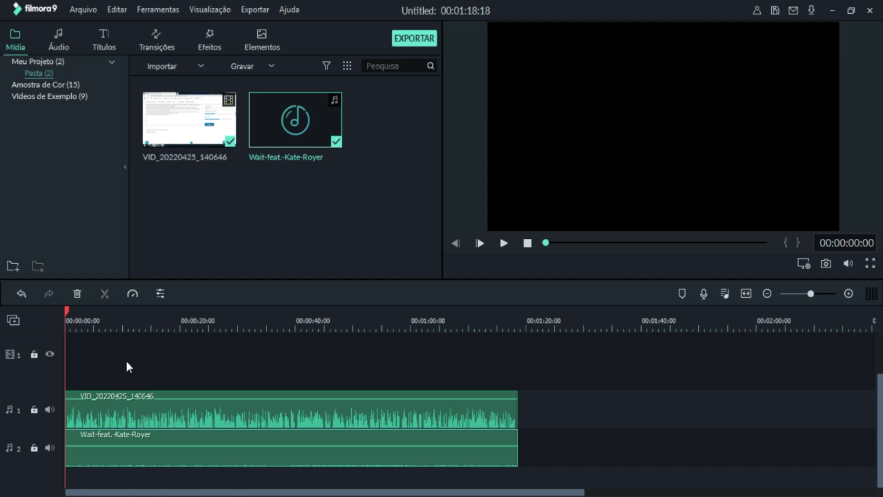
Import the five Andressa Suíta photos from the Downloads folder and place them in sequence at the start of video track 2
{"action": "mouse_move", "coordinate": [228, 465]}
{"action": "key", "text": "alt+Tab"}
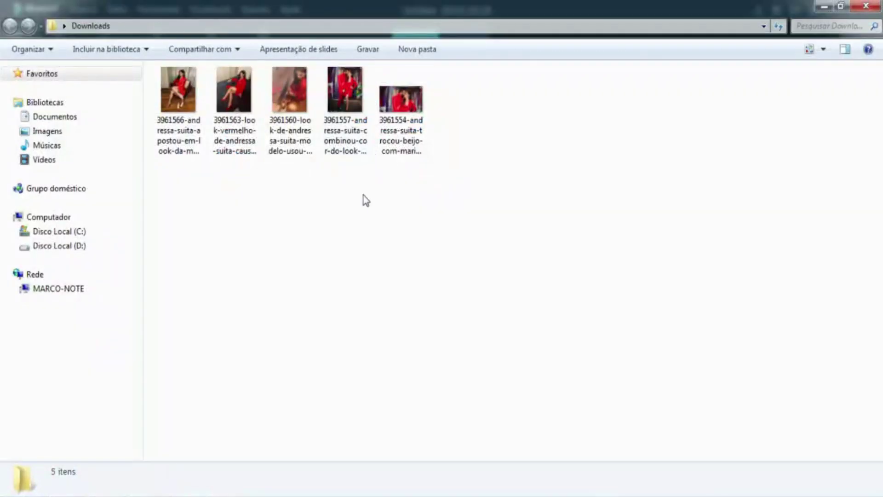
{"action": "left_click_drag", "start_coordinate": [528, 219], "coordinate": [235, 239]}
{"action": "scroll", "coordinate": [236, 231], "scroll_direction": "down", "scroll_amount": 3}
{"action": "left_click_drag", "start_coordinate": [324, 136], "coordinate": [62, 353]}
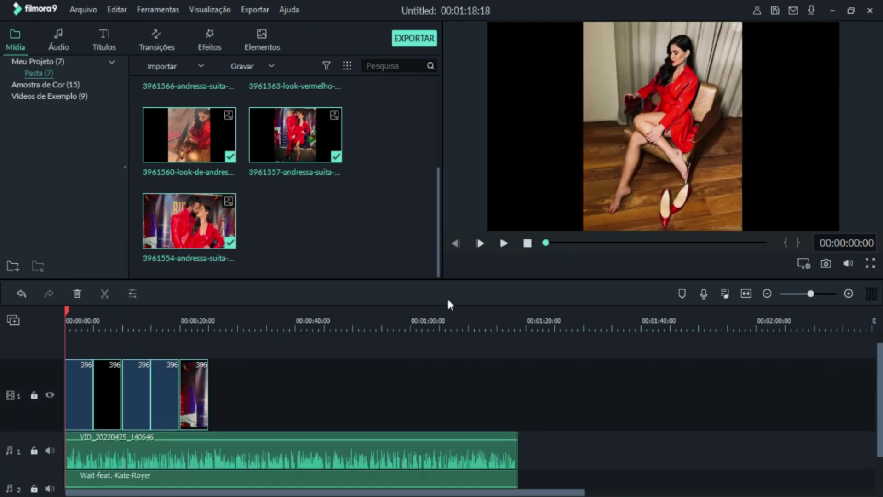
{"action": "left_click_drag", "start_coordinate": [270, 381], "coordinate": [81, 349]}
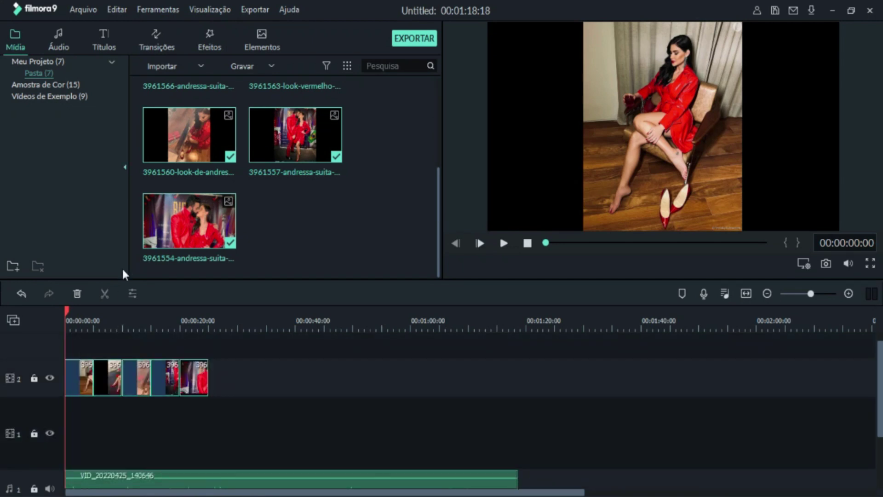
Add the white (Branco) colour sample to video track 1 as a background spanning the full narration
{"action": "left_click", "coordinate": [52, 84]}
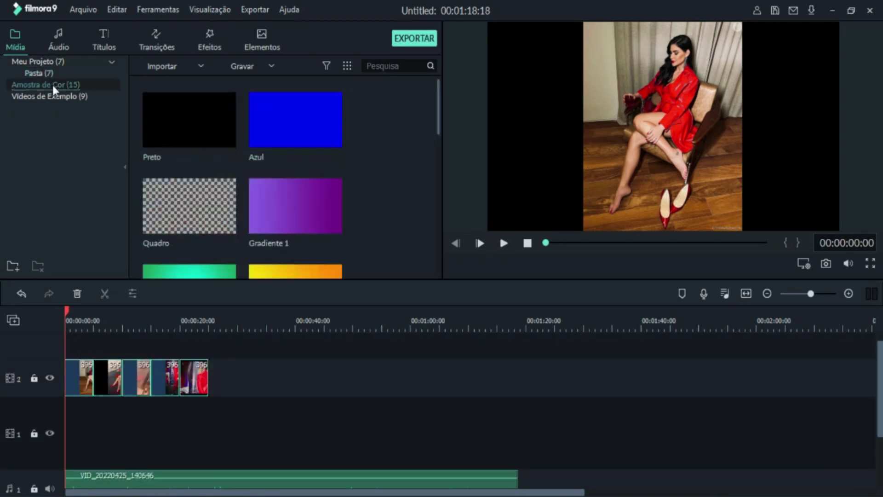
{"action": "scroll", "coordinate": [313, 166], "scroll_direction": "down", "scroll_amount": 5}
{"action": "scroll", "coordinate": [335, 172], "scroll_direction": "down", "scroll_amount": 2}
{"action": "left_click_drag", "start_coordinate": [213, 224], "coordinate": [517, 445]}
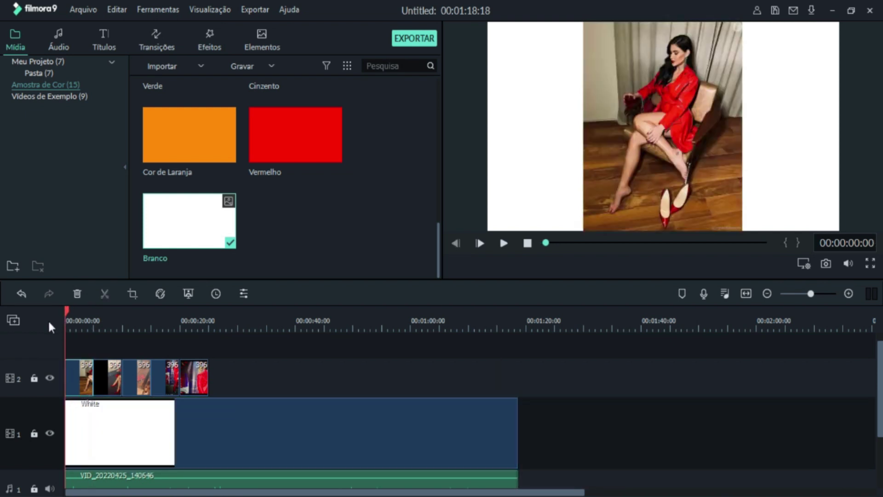
{"action": "left_click_drag", "start_coordinate": [64, 308], "coordinate": [55, 330]}
Give the first photo a pan-and-zoom from a 908 x 1129 start frame out to the full image, and preview it
{"action": "left_click", "coordinate": [189, 384]}
{"action": "left_click", "coordinate": [81, 368]}
{"action": "left_click", "coordinate": [133, 293]}
{"action": "left_click", "coordinate": [293, 42]}
{"action": "left_click", "coordinate": [478, 147]}
{"action": "left_click_drag", "start_coordinate": [495, 116], "coordinate": [535, 63]}
{"action": "left_click_drag", "start_coordinate": [373, 276], "coordinate": [338, 325]}
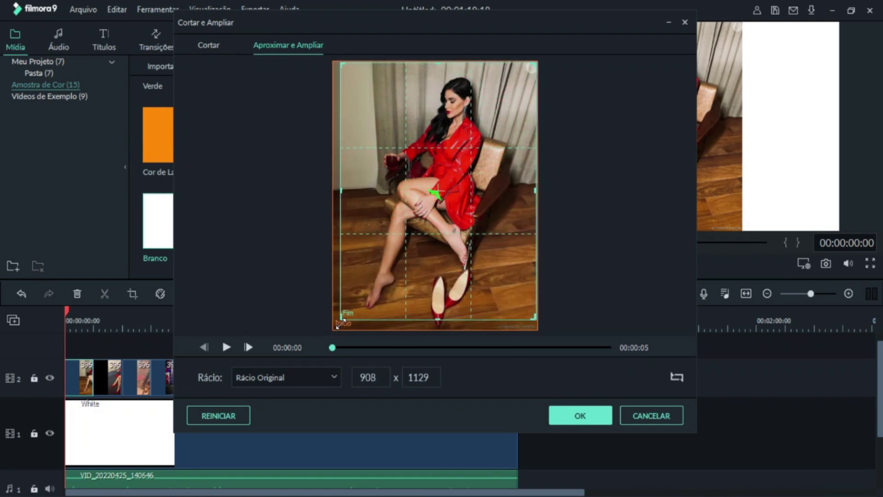
{"action": "left_click", "coordinate": [677, 377]}
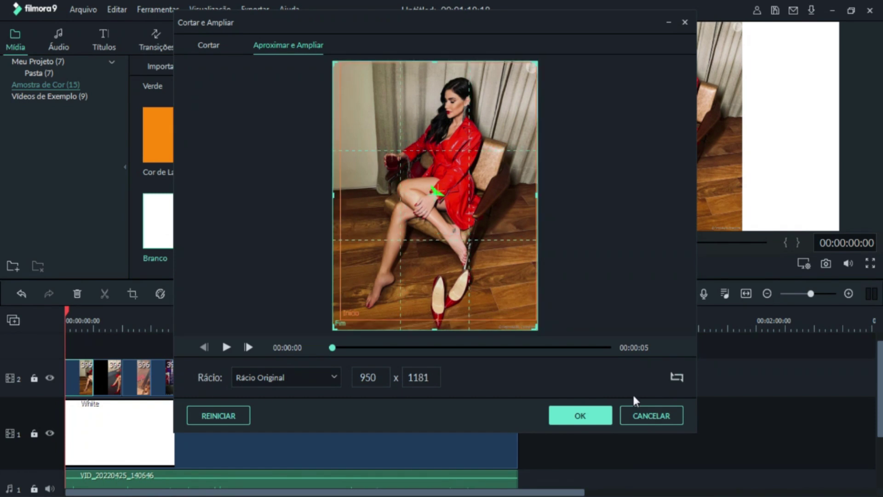
{"action": "left_click", "coordinate": [580, 414]}
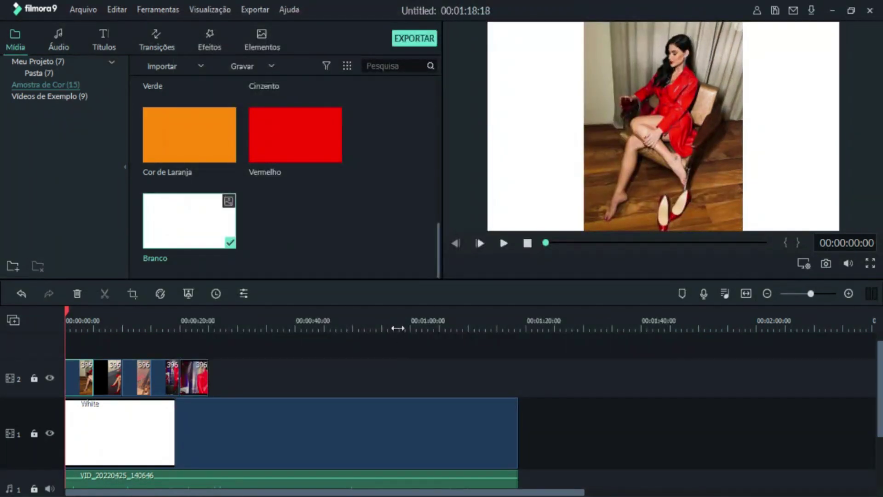
{"action": "key", "text": "space"}
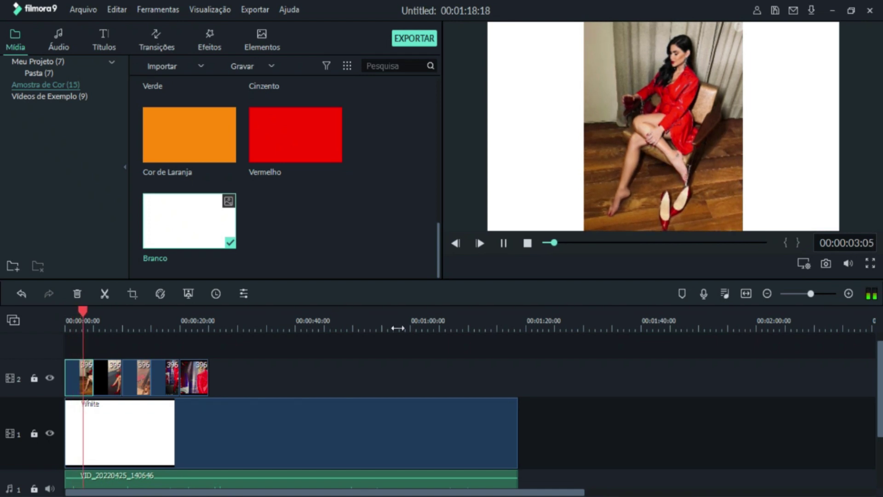
{"action": "key", "text": "space"}
Place the landscape photo of the kissing couple first on video track 2 and crop it to a 16:9 frame of 900 x 506
{"action": "mouse_move", "coordinate": [87, 377]}
{"action": "left_mouse_down"}
{"action": "mouse_move", "coordinate": [230, 373]}
{"action": "mouse_move", "coordinate": [150, 364]}
{"action": "mouse_move", "coordinate": [83, 370]}
{"action": "left_mouse_up"}
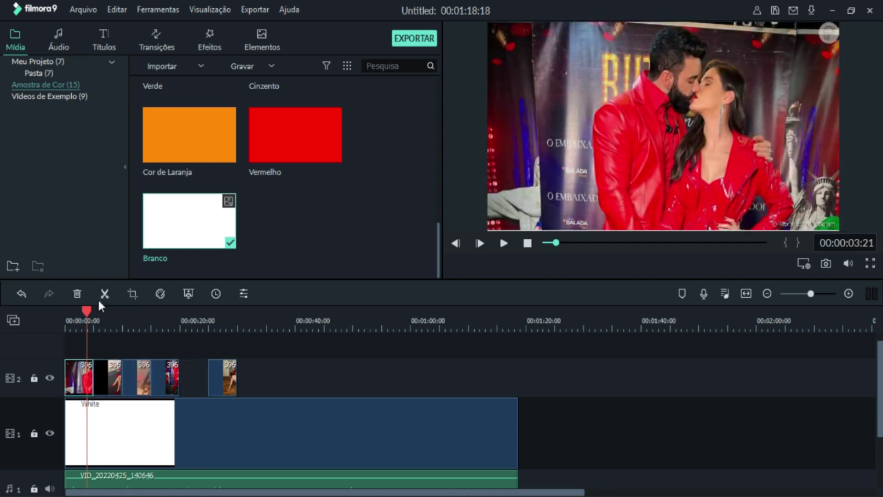
{"action": "left_click", "coordinate": [133, 293]}
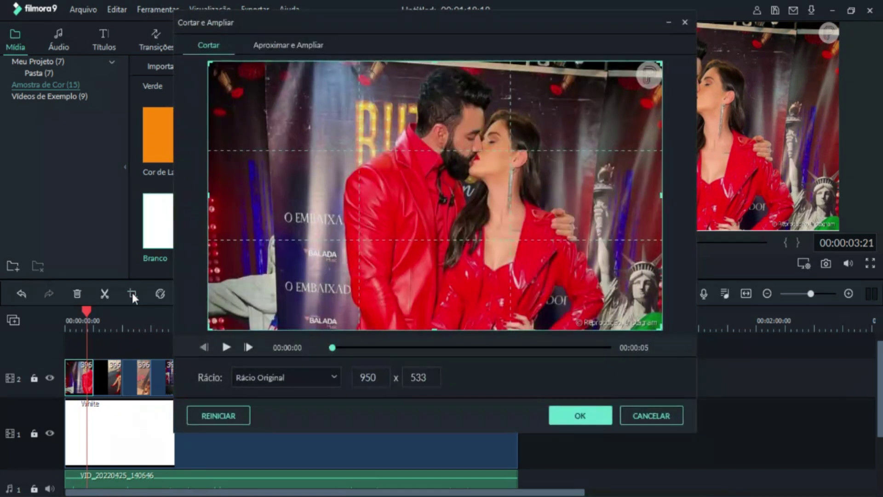
{"action": "left_click", "coordinate": [319, 374]}
{"action": "left_click", "coordinate": [256, 408]}
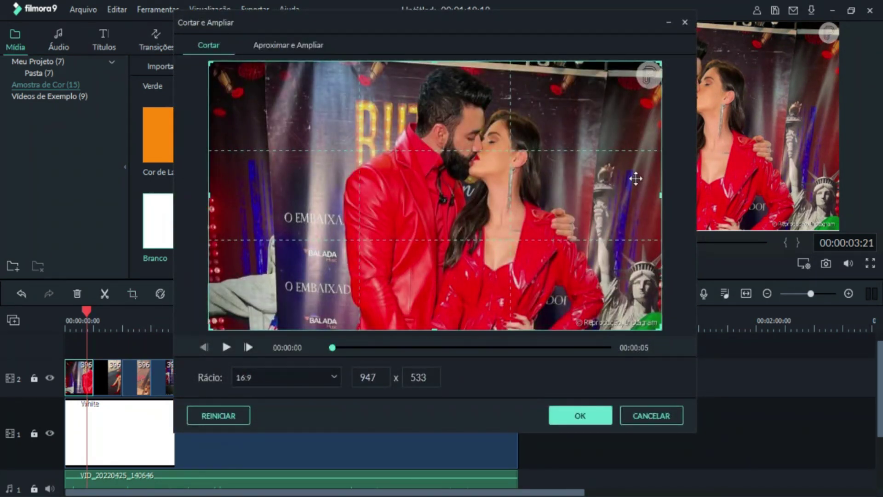
{"action": "left_click_drag", "start_coordinate": [654, 324], "coordinate": [639, 317]}
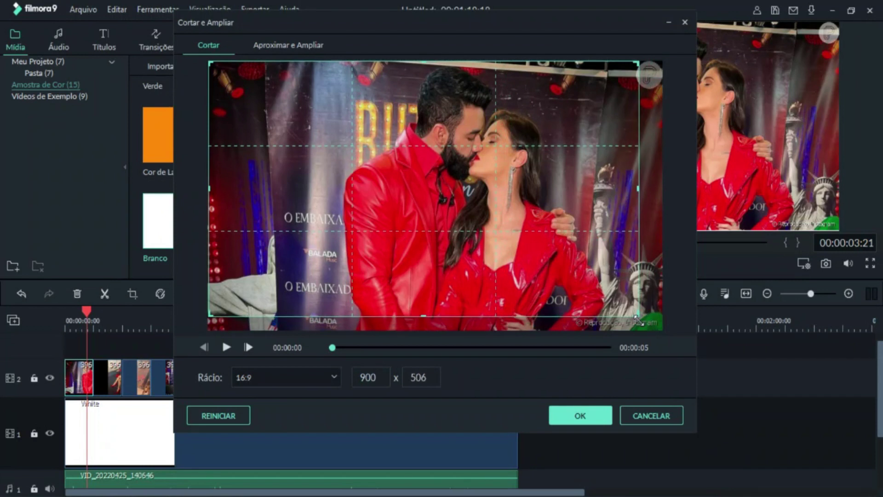
{"action": "left_click_drag", "start_coordinate": [620, 126], "coordinate": [614, 140]}
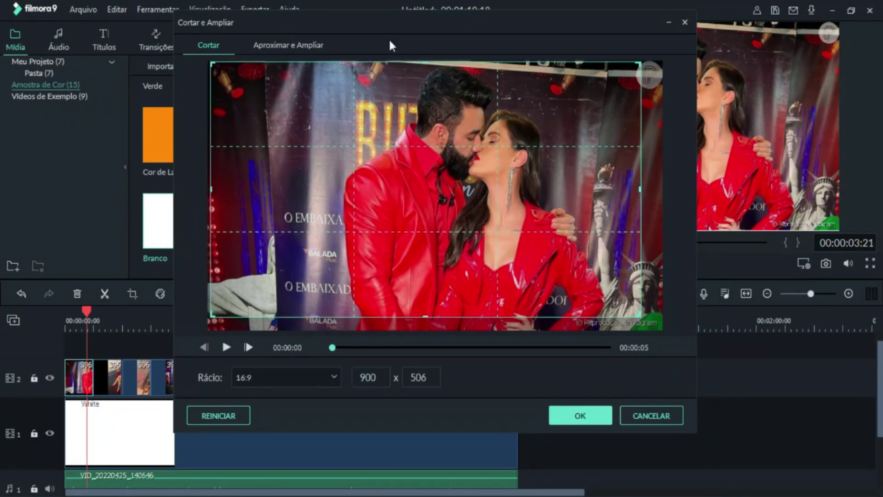
Give the landscape couple photo a pan-and-zoom, moving its end frame to the image's upper-left corner and enlarging it
{"action": "left_click", "coordinate": [304, 45]}
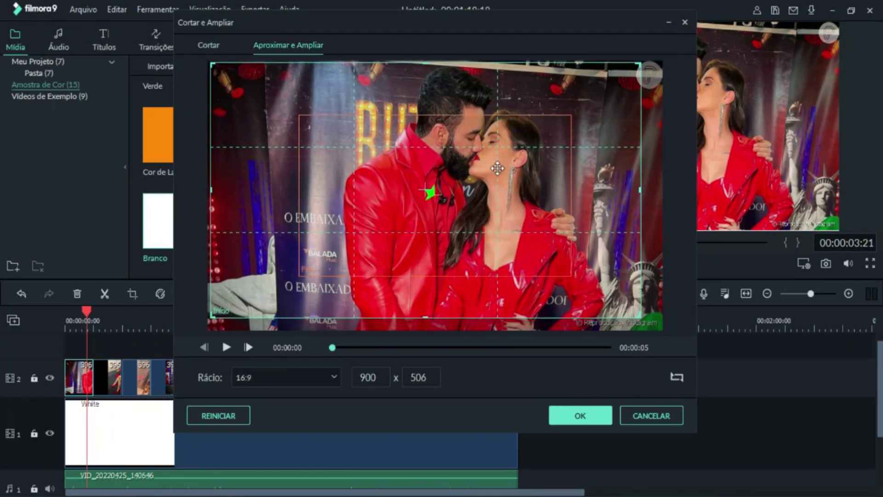
{"action": "left_click_drag", "start_coordinate": [389, 133], "coordinate": [298, 78]}
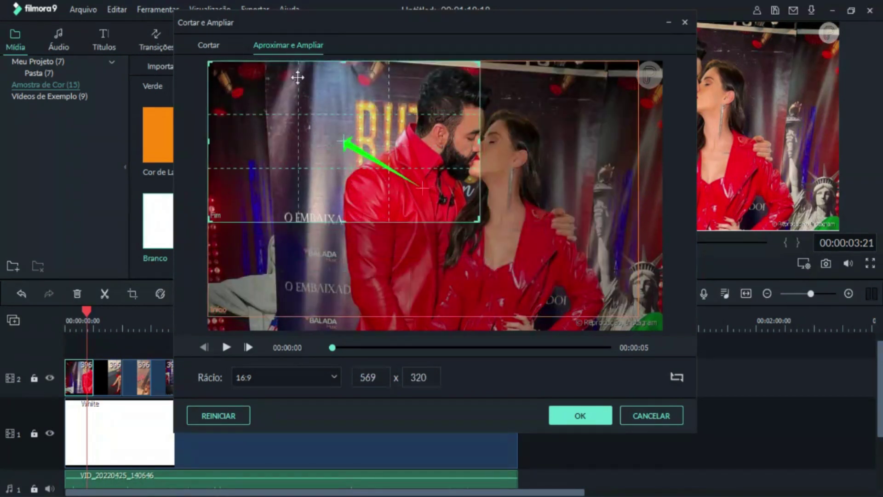
{"action": "left_click_drag", "start_coordinate": [477, 218], "coordinate": [589, 305]}
{"action": "left_click", "coordinate": [578, 414]}
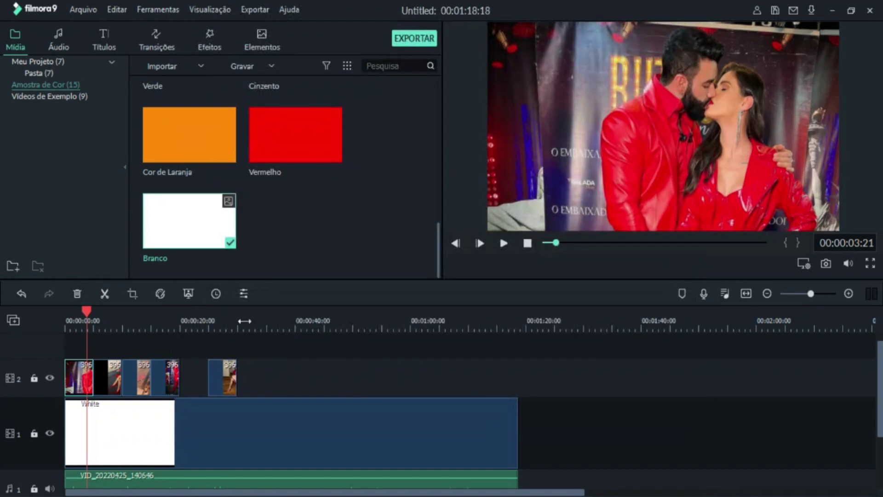
Give the second photo, the woman on the sofa, a pan-and-zoom ending on a 910 x 1137 frame from the upper-left corner
{"action": "left_click_drag", "start_coordinate": [95, 317], "coordinate": [105, 326]}
{"action": "left_click", "coordinate": [116, 373]}
{"action": "left_click", "coordinate": [133, 293]}
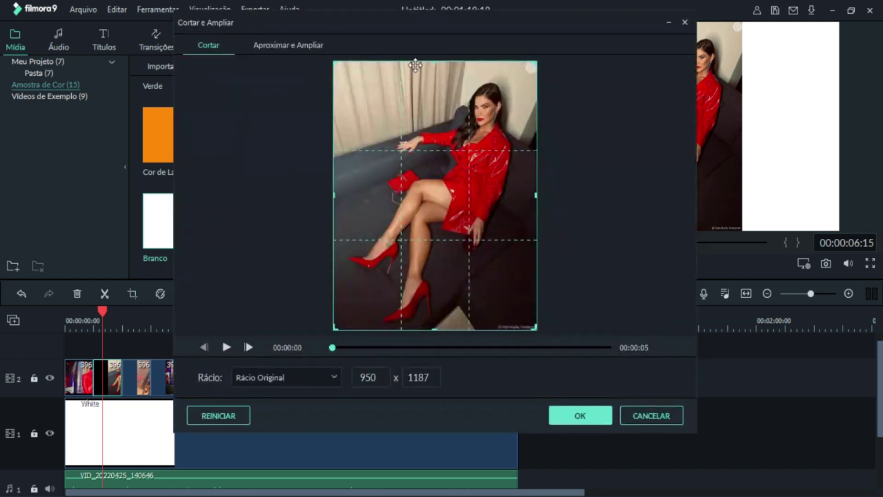
{"action": "left_click", "coordinate": [296, 50]}
{"action": "left_click_drag", "start_coordinate": [458, 154], "coordinate": [416, 101]}
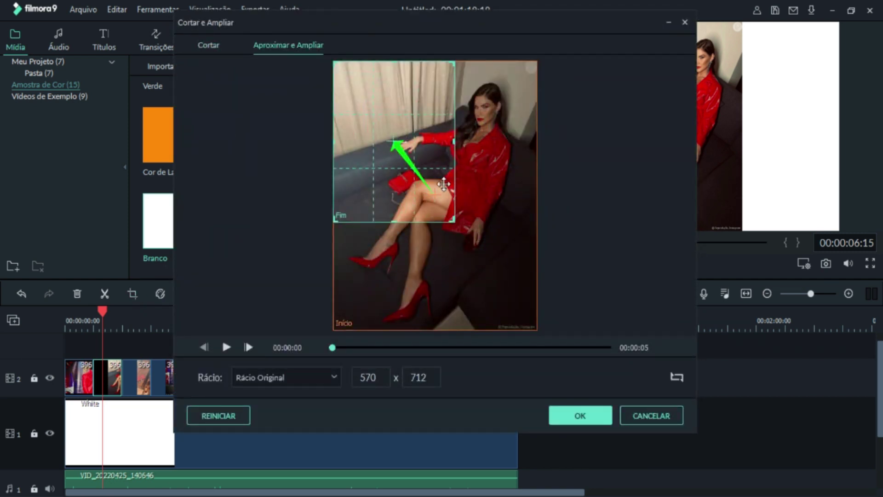
{"action": "left_click_drag", "start_coordinate": [451, 219], "coordinate": [528, 342]}
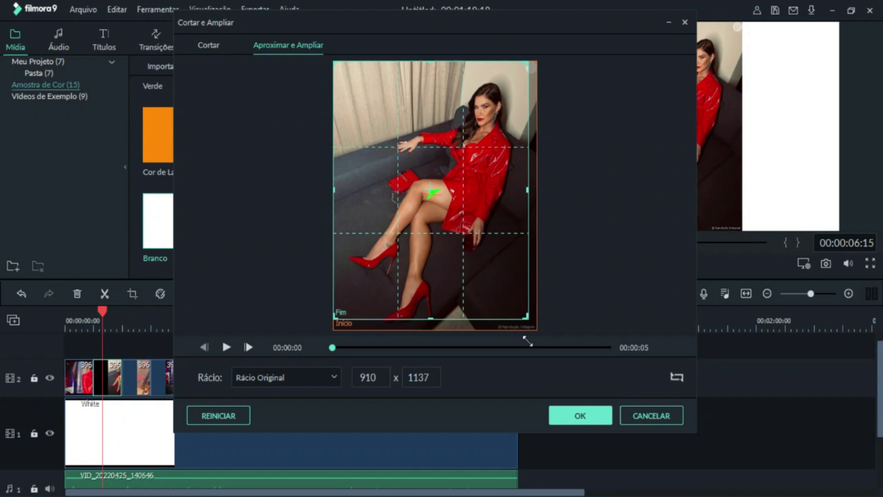
{"action": "left_click", "coordinate": [581, 416]}
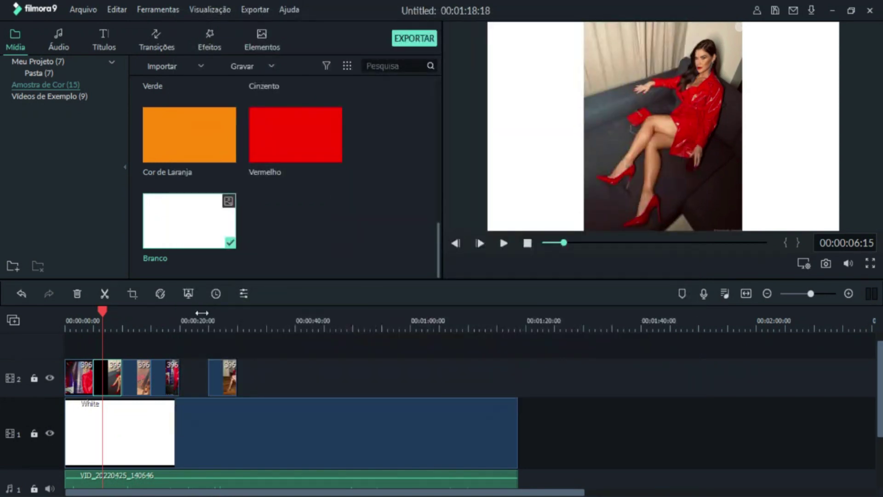
Give the third photo, with the pink bag and shoes, a pan-and-zoom ending on a 910 x 1137 frame from the upper-left corner
{"action": "left_click", "coordinate": [133, 294]}
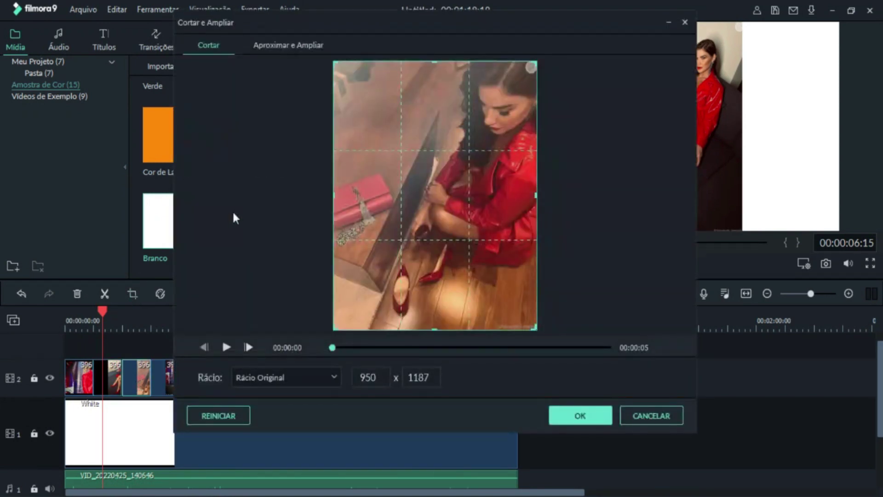
{"action": "left_click", "coordinate": [282, 46]}
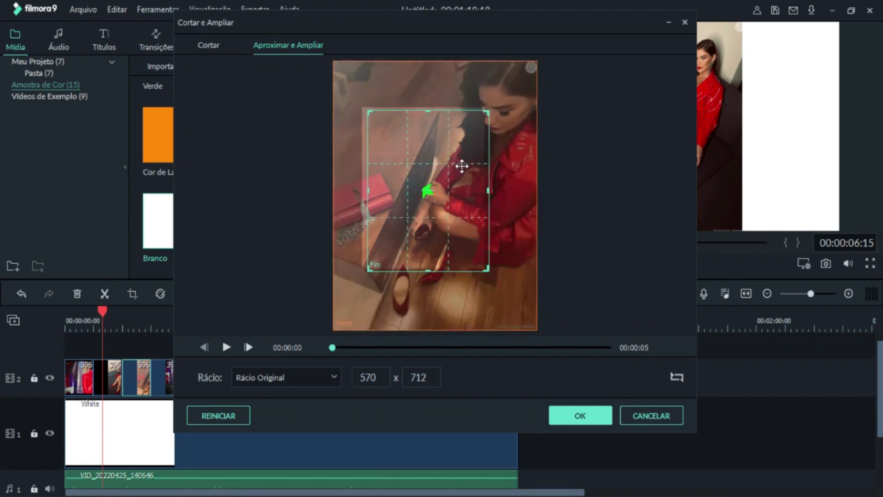
{"action": "left_click_drag", "start_coordinate": [454, 221], "coordinate": [530, 337]}
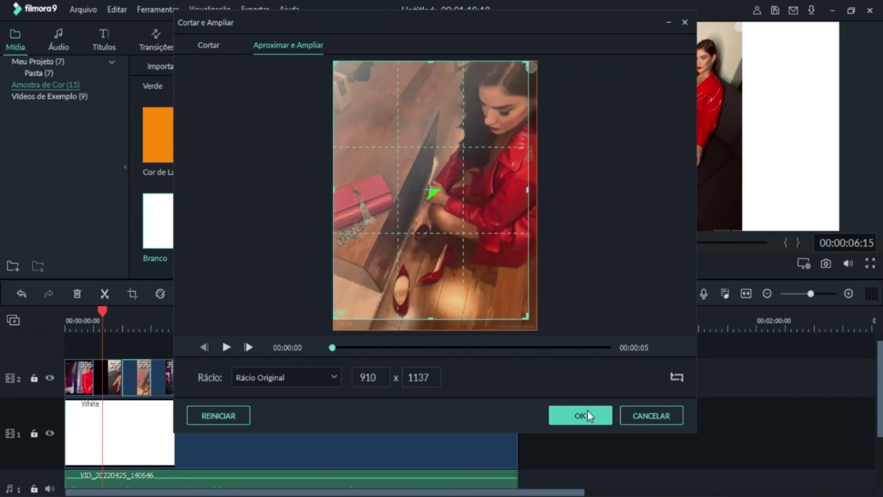
{"action": "left_click", "coordinate": [587, 414]}
Give the fourth photo, the full-length couple, a pan-and-zoom ending on a 910 x 1137 frame from the upper-left corner
{"action": "left_click", "coordinate": [178, 376]}
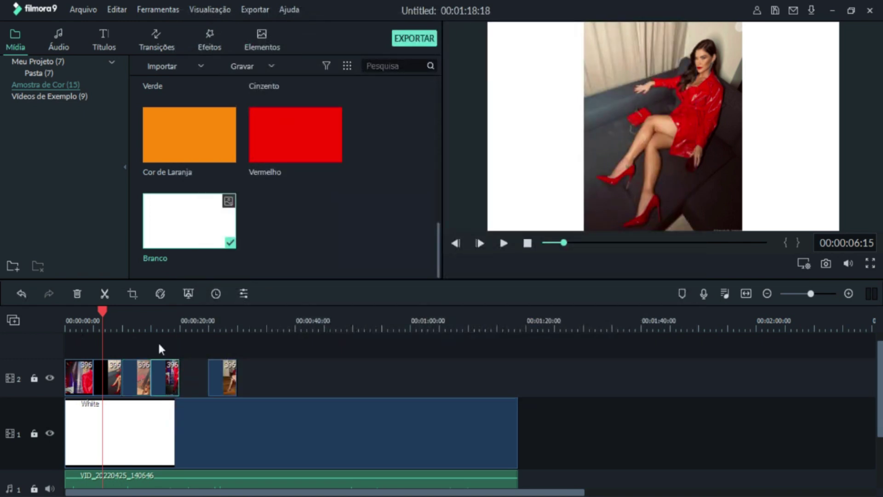
{"action": "left_click", "coordinate": [132, 294]}
{"action": "left_click", "coordinate": [276, 45]}
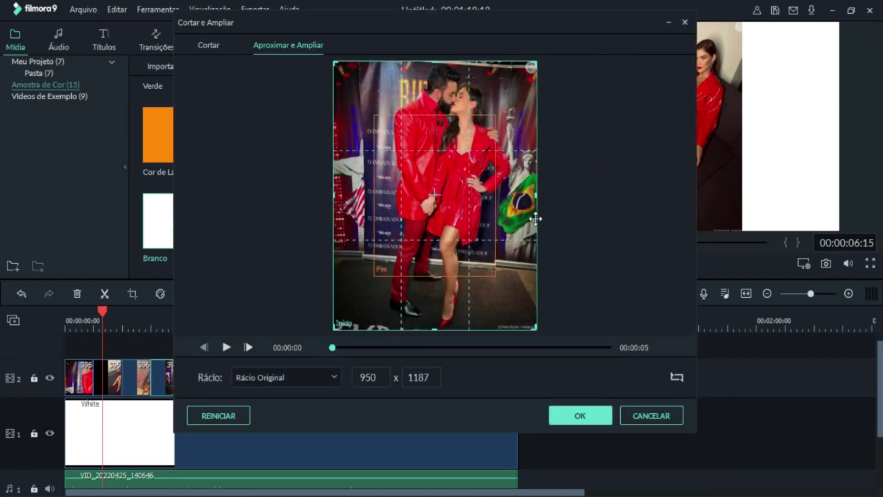
{"action": "left_click", "coordinate": [476, 198]}
{"action": "left_click_drag", "start_coordinate": [389, 116], "coordinate": [350, 62]}
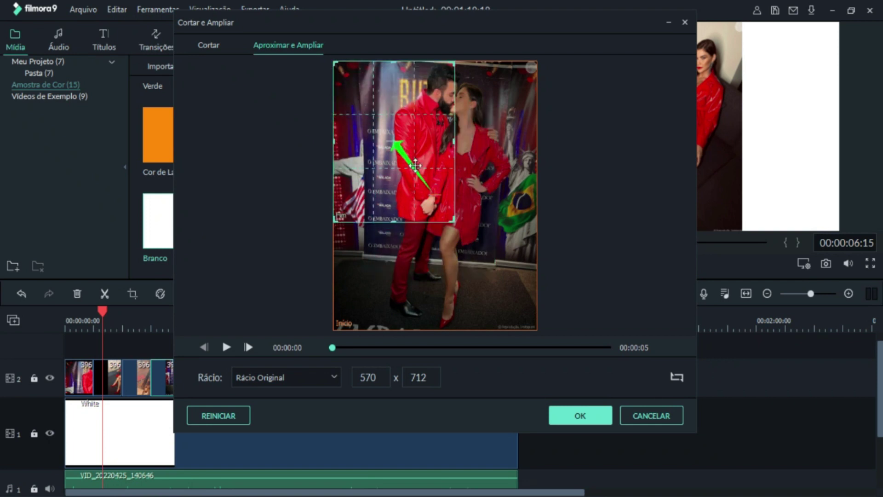
{"action": "left_click_drag", "start_coordinate": [455, 221], "coordinate": [527, 318]}
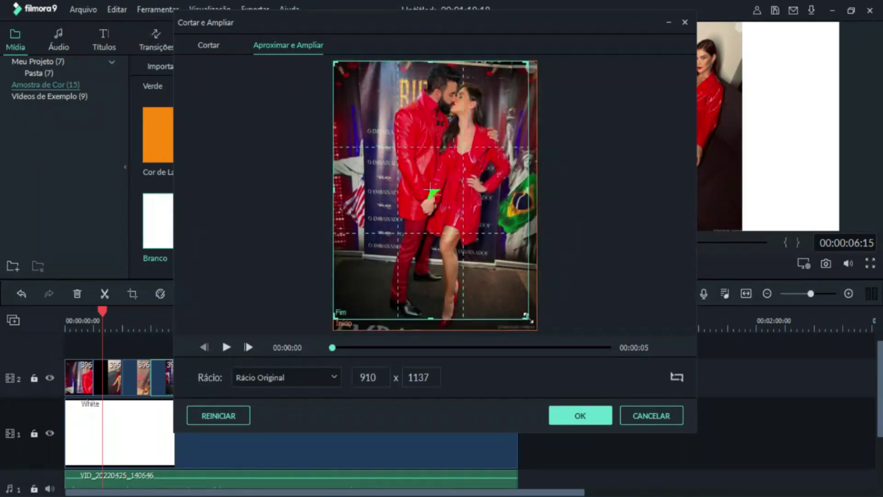
{"action": "left_click", "coordinate": [577, 415]}
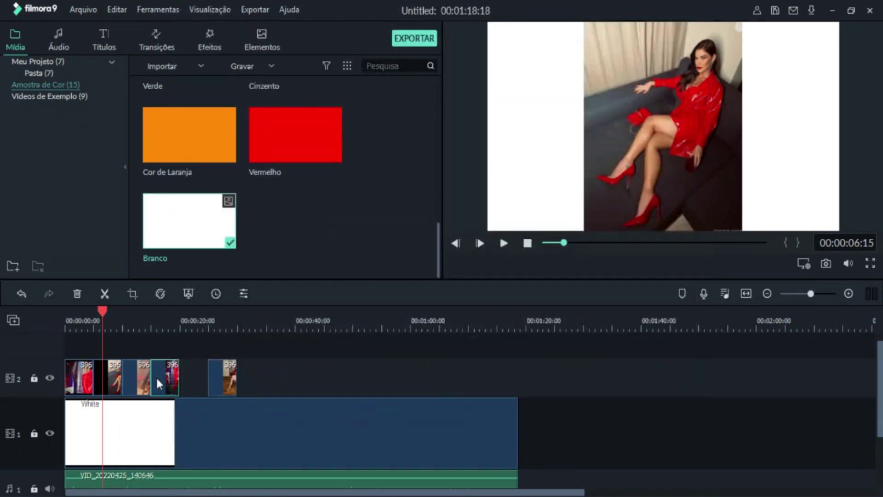
Move the sofa photo to the end of the sequence and close the gaps between the other photos on video track 2
{"action": "left_click_drag", "start_coordinate": [117, 374], "coordinate": [194, 374]}
{"action": "mouse_move", "coordinate": [131, 383]}
{"action": "left_mouse_down"}
{"action": "mouse_move", "coordinate": [115, 379]}
{"action": "mouse_move", "coordinate": [156, 380]}
{"action": "mouse_move", "coordinate": [142, 383]}
{"action": "left_mouse_up"}
{"action": "left_click_drag", "start_coordinate": [217, 374], "coordinate": [166, 381]}
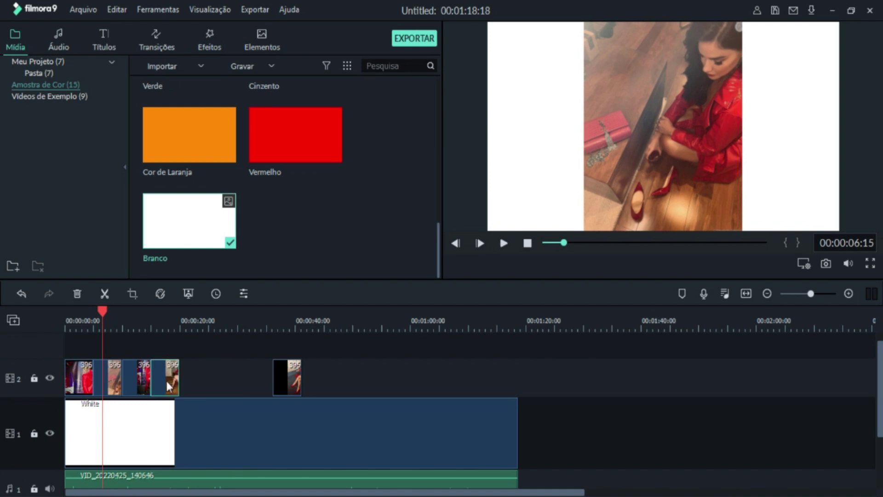
{"action": "left_click", "coordinate": [291, 381]}
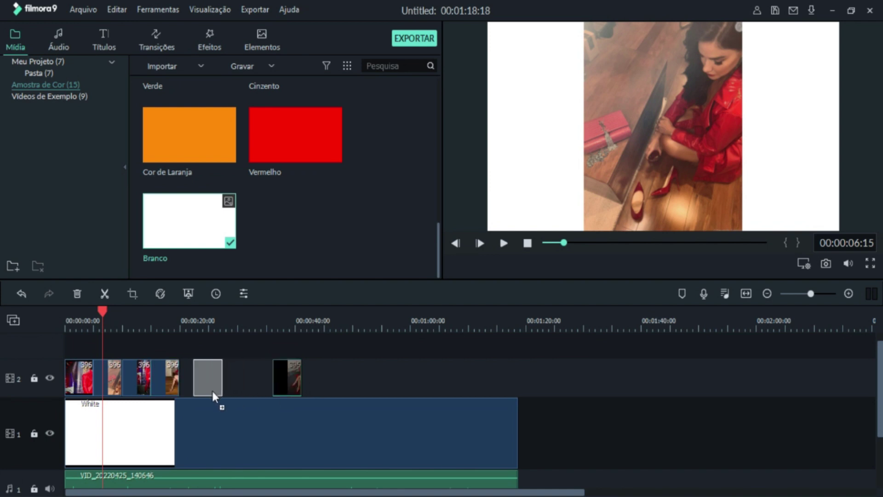
Copy all five photos and paste the set three times on video track 2, starting at 00:00:26:08
{"action": "left_click_drag", "start_coordinate": [203, 390], "coordinate": [51, 390]}
{"action": "left_click", "coordinate": [240, 371]}
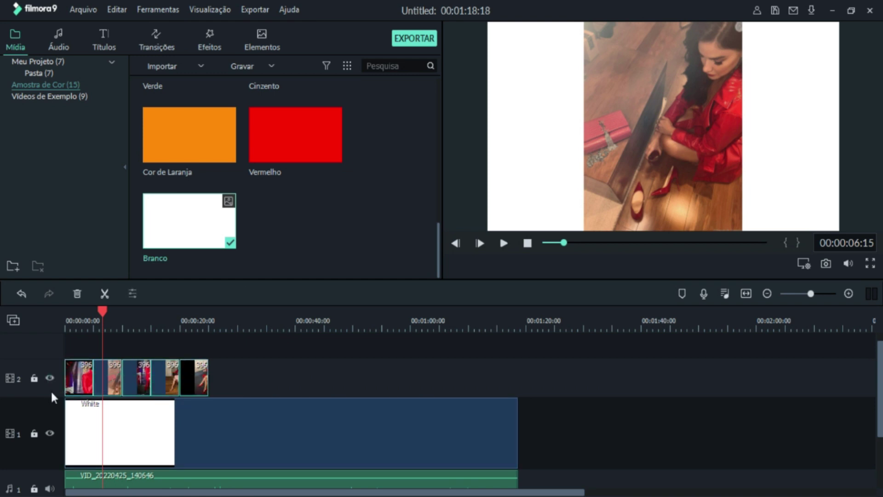
{"action": "right_click", "coordinate": [114, 380]}
{"action": "left_click", "coordinate": [161, 248]}
{"action": "left_click", "coordinate": [216, 326]}
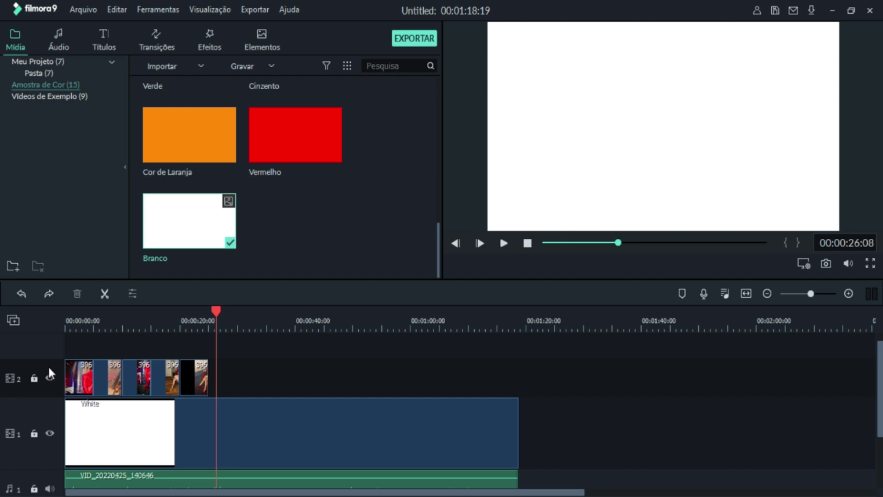
{"action": "key", "text": "ctrl+v"}
{"action": "key", "text": "ctrl+v"}
{"action": "key", "text": "ctrl+v"}
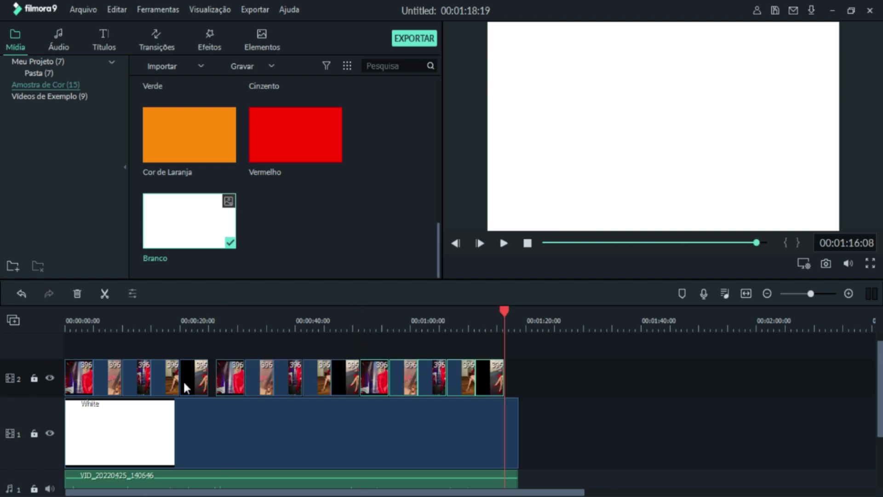
Delete the gap after the first photo set, trim the excess photos at the narration's end, and scrub through the result
{"action": "left_click", "coordinate": [211, 371]}
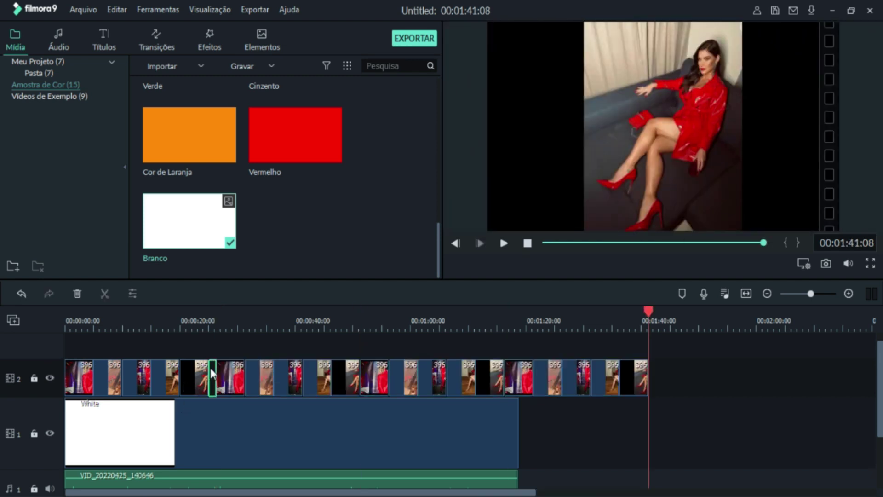
{"action": "key", "text": "Delete"}
{"action": "left_click_drag", "start_coordinate": [670, 385], "coordinate": [517, 368]}
{"action": "key", "text": "Delete"}
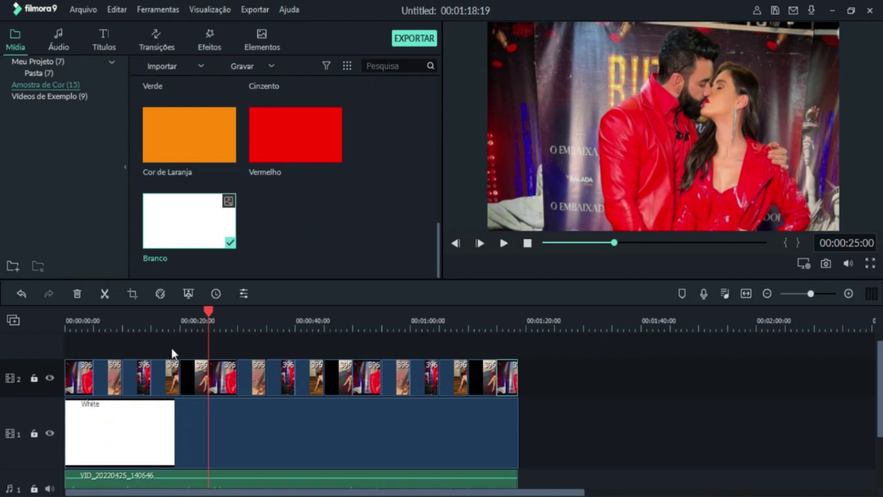
{"action": "left_click_drag", "start_coordinate": [209, 321], "coordinate": [482, 341]}
{"action": "left_click", "coordinate": [158, 322]}
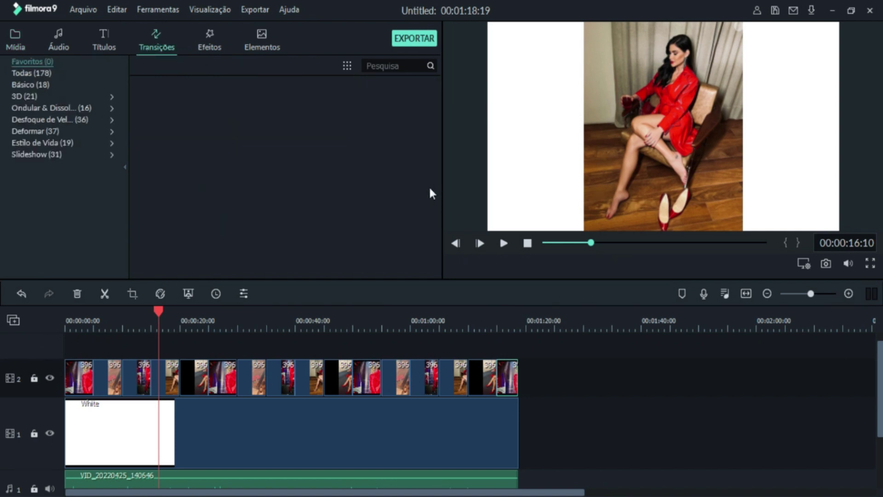
Add the Deslize Apagar transition between the first and second photos and DesfoqueDispersao between the second and third
{"action": "left_click", "coordinate": [27, 72]}
{"action": "scroll", "coordinate": [373, 180], "scroll_direction": "down", "scroll_amount": 3}
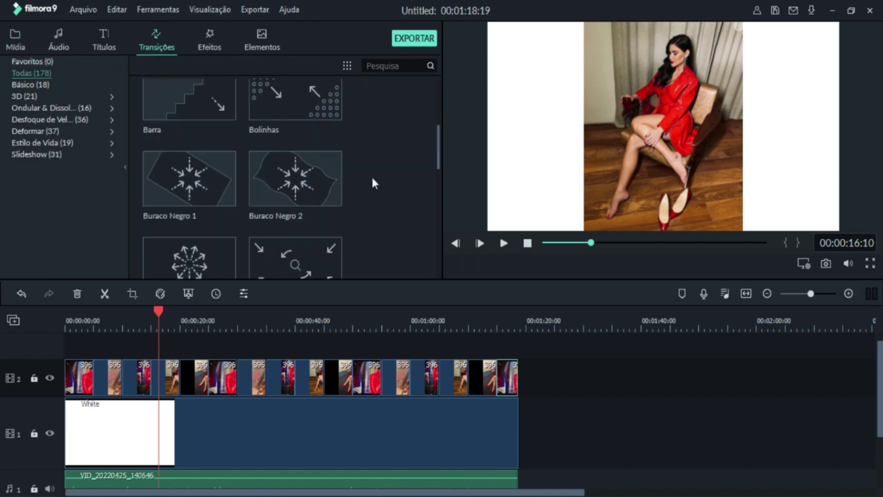
{"action": "scroll", "coordinate": [373, 179], "scroll_direction": "down", "scroll_amount": 10}
{"action": "scroll", "coordinate": [373, 180], "scroll_direction": "down", "scroll_amount": 10}
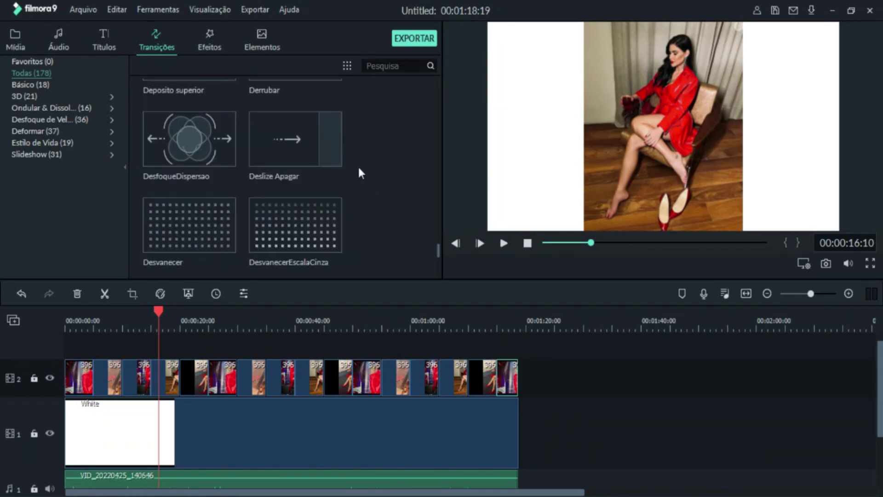
{"action": "mouse_move", "coordinate": [295, 138]}
{"action": "left_mouse_down"}
{"action": "mouse_move", "coordinate": [286, 212]}
{"action": "mouse_move", "coordinate": [96, 394]}
{"action": "left_mouse_up"}
{"action": "mouse_move", "coordinate": [216, 158]}
{"action": "left_mouse_down"}
{"action": "mouse_move", "coordinate": [161, 389]}
{"action": "mouse_move", "coordinate": [135, 388]}
{"action": "left_mouse_up"}
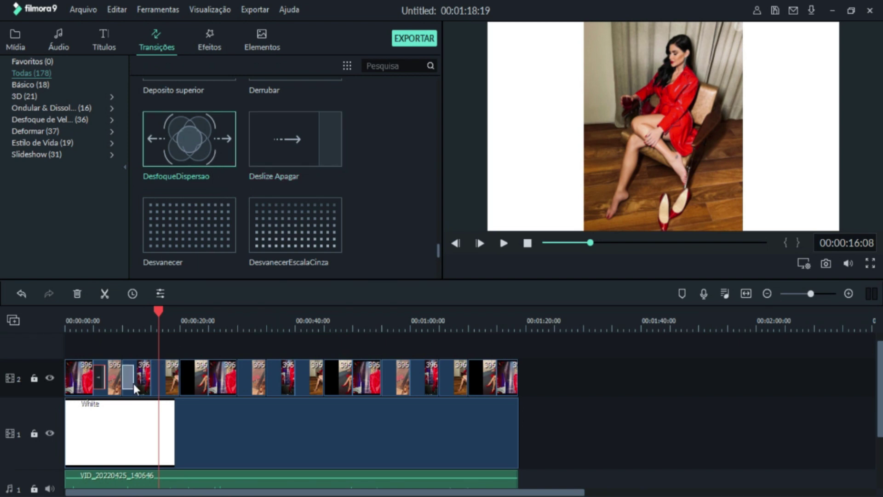
Add a different transition at each of the next four cuts, from the third photo through the seventh
{"action": "scroll", "coordinate": [319, 144], "scroll_direction": "down", "scroll_amount": 3}
{"action": "left_click_drag", "start_coordinate": [322, 133], "coordinate": [178, 382]}
{"action": "left_click_drag", "start_coordinate": [221, 213], "coordinate": [183, 373]}
{"action": "scroll", "coordinate": [317, 216], "scroll_direction": "down", "scroll_amount": 2}
{"action": "left_click_drag", "start_coordinate": [309, 195], "coordinate": [206, 375]}
{"action": "left_click_drag", "start_coordinate": [225, 212], "coordinate": [242, 376]}
Add another transition between the seventh and eighth photos and Inclinacao esq dividir between the eighth and ninth
{"action": "scroll", "coordinate": [292, 167], "scroll_direction": "down", "scroll_amount": 3}
{"action": "left_click_drag", "start_coordinate": [292, 167], "coordinate": [272, 368]}
{"action": "left_click_drag", "start_coordinate": [210, 252], "coordinate": [311, 340]}
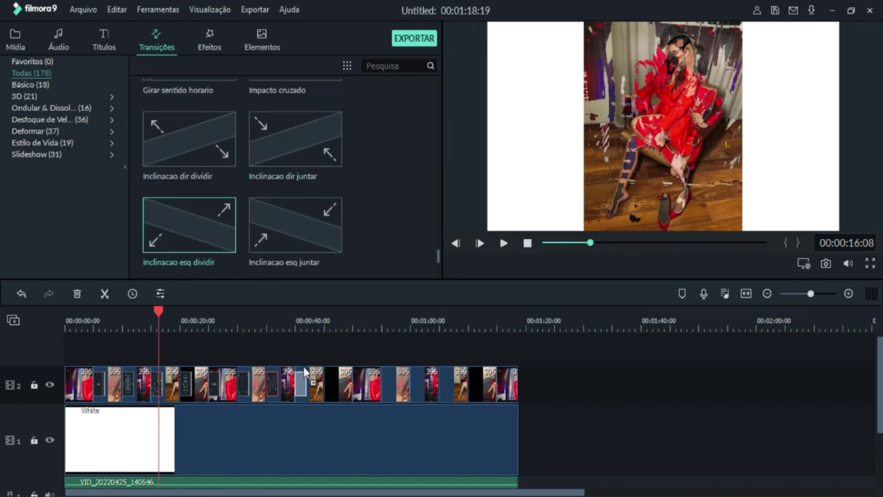
{"action": "left_click_drag", "start_coordinate": [300, 374], "coordinate": [300, 374]}
Add a different transition at each of the four cuts from the ninth photo through the thirteenth
{"action": "scroll", "coordinate": [319, 206], "scroll_direction": "down", "scroll_amount": 3}
{"action": "left_click_drag", "start_coordinate": [316, 159], "coordinate": [330, 384]}
{"action": "left_click_drag", "start_coordinate": [188, 220], "coordinate": [363, 389]}
{"action": "scroll", "coordinate": [296, 220], "scroll_direction": "down", "scroll_amount": 3}
{"action": "left_click_drag", "start_coordinate": [312, 201], "coordinate": [391, 377]}
{"action": "left_click_drag", "start_coordinate": [189, 251], "coordinate": [416, 388]}
Add transitions at the last three cuts on video track 2, using RabiscoOndaBorboleta before the final photo
{"action": "scroll", "coordinate": [349, 276], "scroll_direction": "down", "scroll_amount": 1}
{"action": "left_click_drag", "start_coordinate": [328, 239], "coordinate": [444, 389]}
{"action": "scroll", "coordinate": [357, 222], "scroll_direction": "down", "scroll_amount": 5}
{"action": "left_click_drag", "start_coordinate": [328, 222], "coordinate": [475, 384]}
{"action": "left_click_drag", "start_coordinate": [225, 227], "coordinate": [469, 375]}
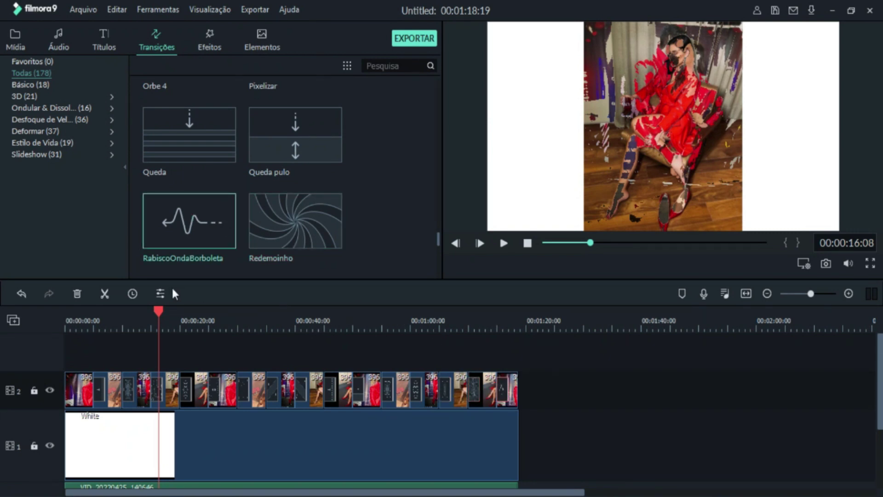
Play the video from the beginning to check the photo animations and transitions
{"action": "left_click_drag", "start_coordinate": [155, 322], "coordinate": [2, 324]}
{"action": "key", "text": "space"}
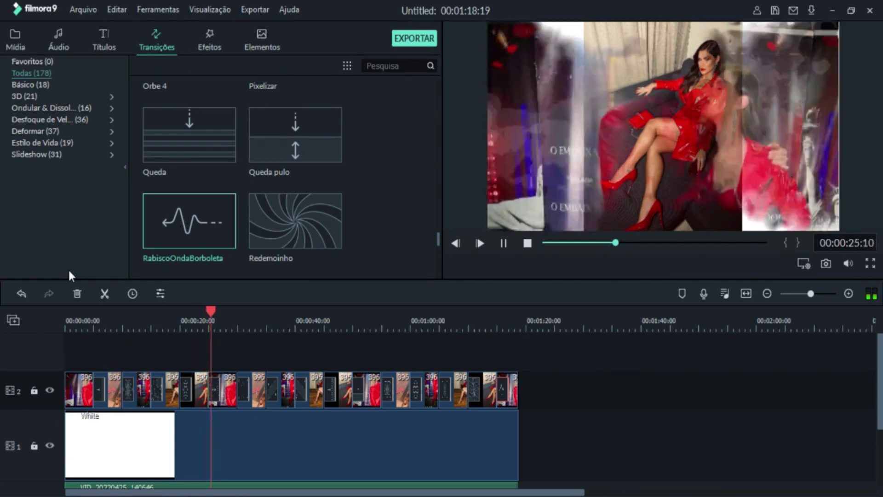
{"action": "key", "text": "space"}
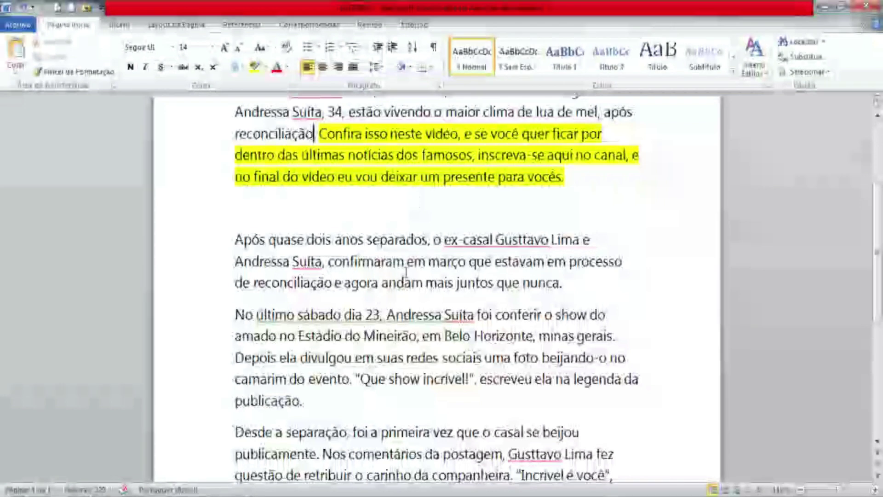
Copy the headline at the start of the ROTEIRO Word document
{"action": "left_click_drag", "start_coordinate": [530, 217], "coordinate": [131, 184]}
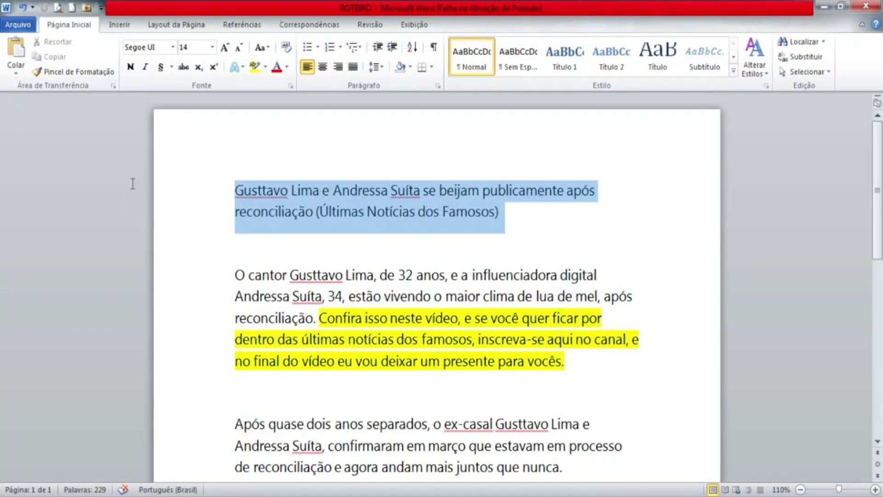
{"action": "right_click", "coordinate": [291, 202]}
{"action": "left_click", "coordinate": [326, 225]}
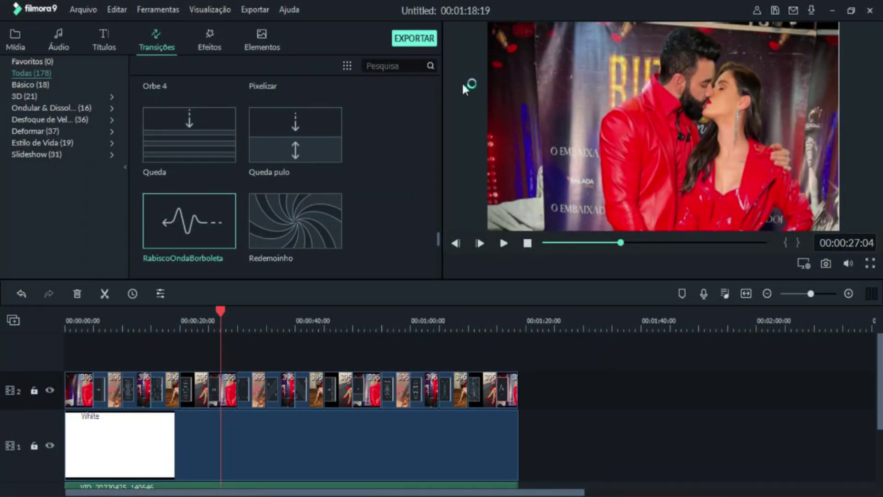
Switch to Filmora and export the video to the desktop as MP4, using the copied headline as the file name
{"action": "left_click", "coordinate": [443, 141]}
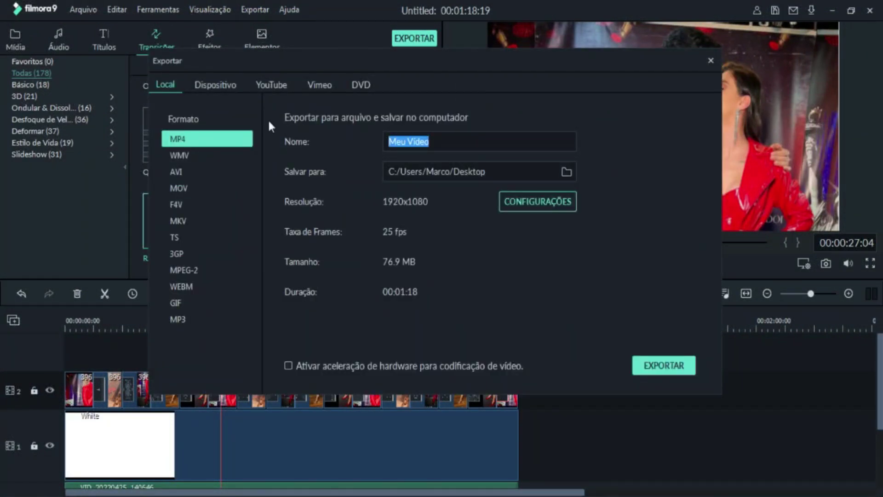
{"action": "key", "text": "ctrl+v"}
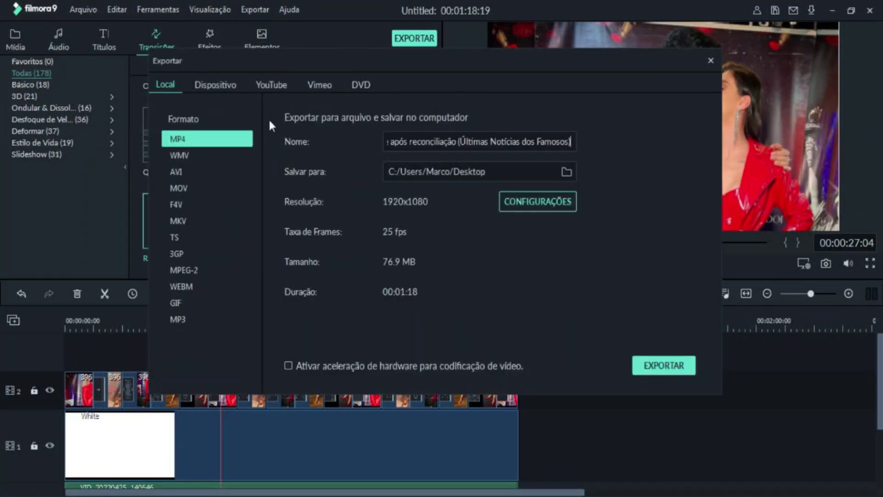
{"action": "left_click", "coordinate": [677, 367]}
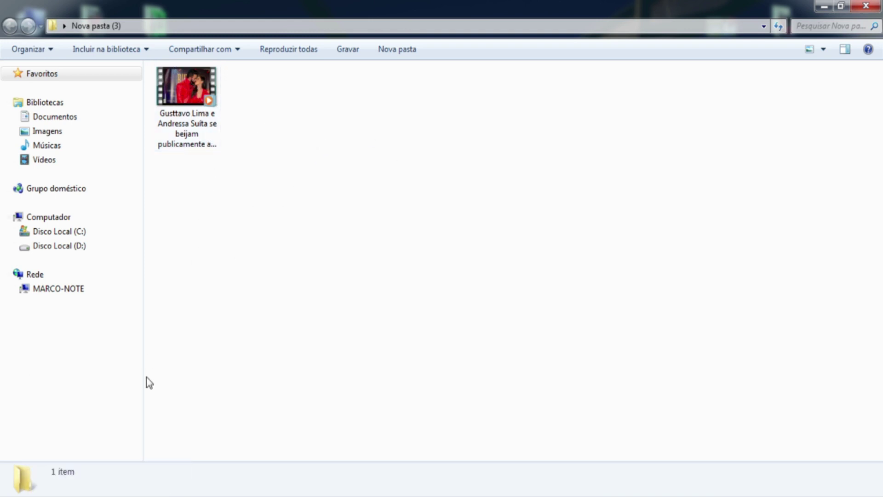
Switch to Canva in the browser and create a blank YouTube thumbnail design of 1280 × 720 px
{"action": "key", "text": "alt+Tab"}
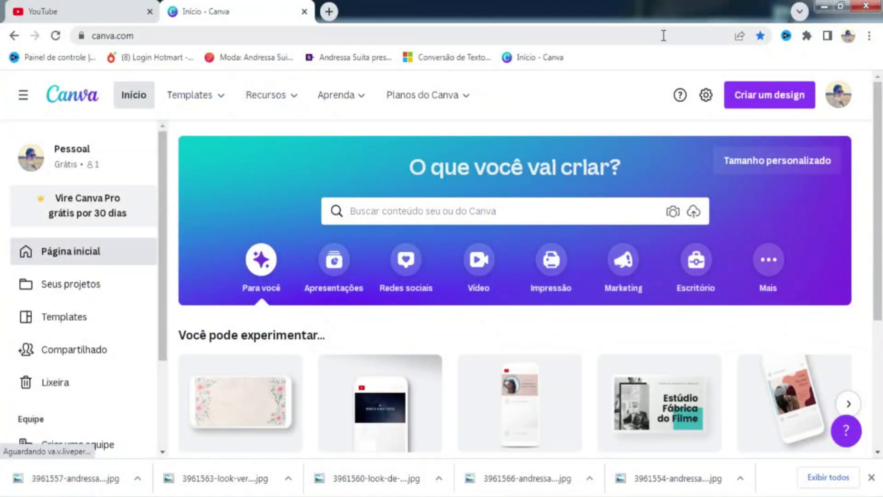
{"action": "left_click", "coordinate": [791, 107]}
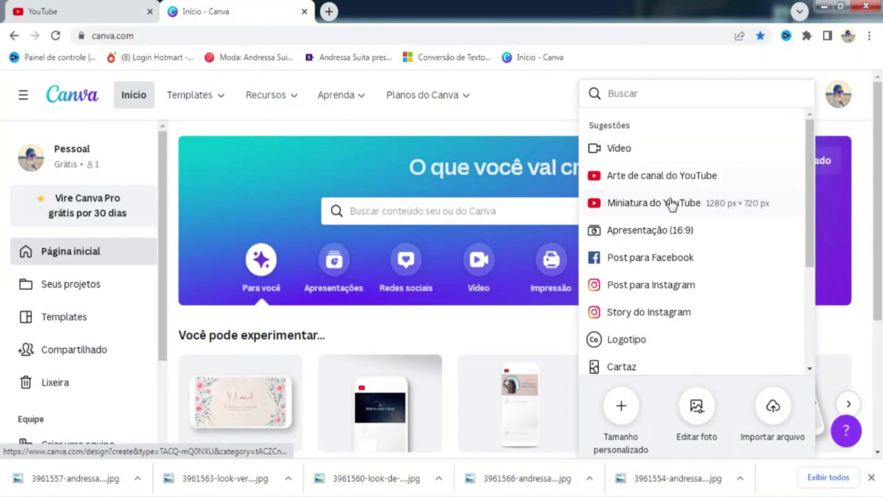
{"action": "left_click", "coordinate": [668, 212]}
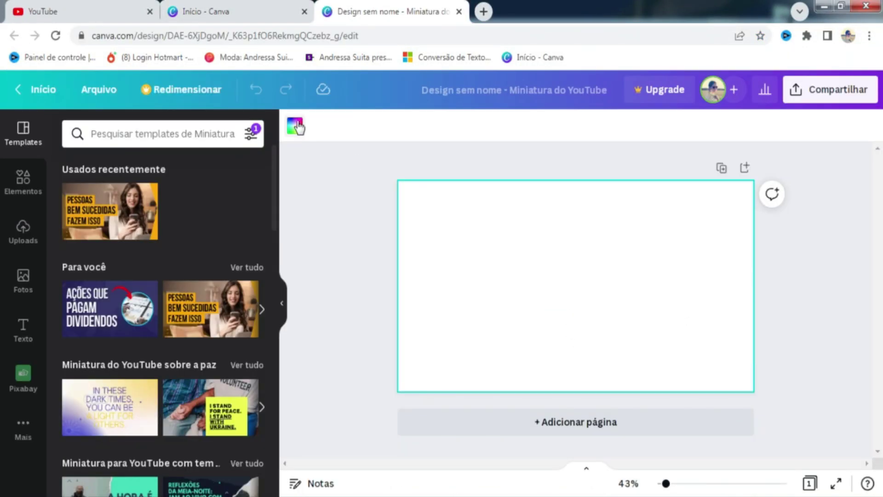
Make the page background black and place the full-length and close-up photos of the kissing couple on it
{"action": "left_click", "coordinate": [295, 125]}
{"action": "left_click", "coordinate": [73, 318]}
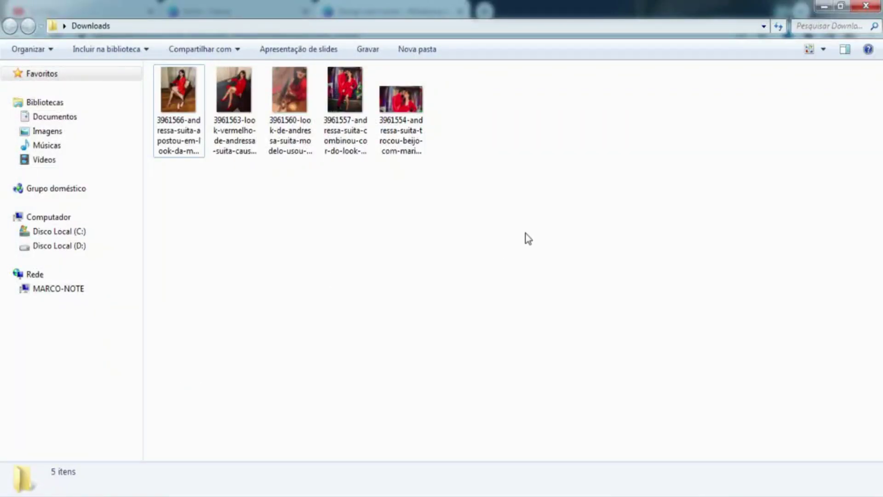
{"action": "left_click_drag", "start_coordinate": [487, 228], "coordinate": [710, 238]}
{"action": "left_click_drag", "start_coordinate": [559, 340], "coordinate": [437, 305]}
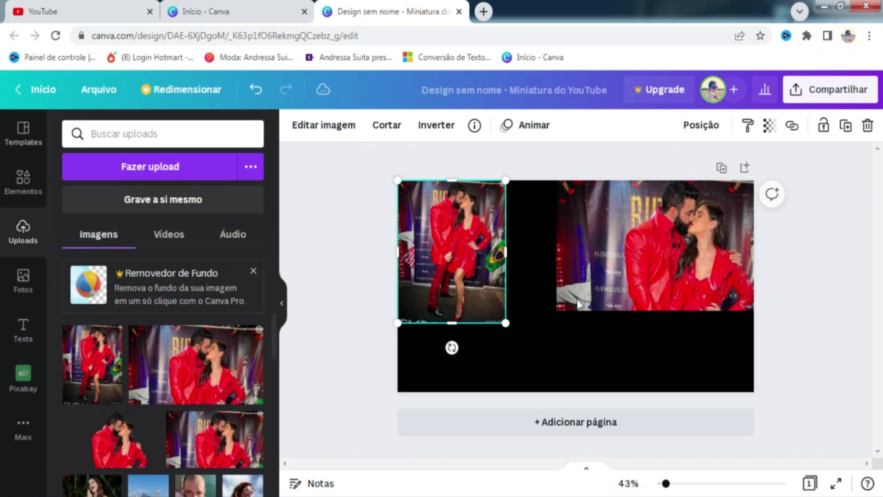
Enlarge the close-up photo to the full page height on the right half and send it behind the full-length photo
{"action": "left_click", "coordinate": [565, 306]}
{"action": "left_click_drag", "start_coordinate": [548, 324], "coordinate": [582, 327]}
{"action": "right_click", "coordinate": [658, 288]}
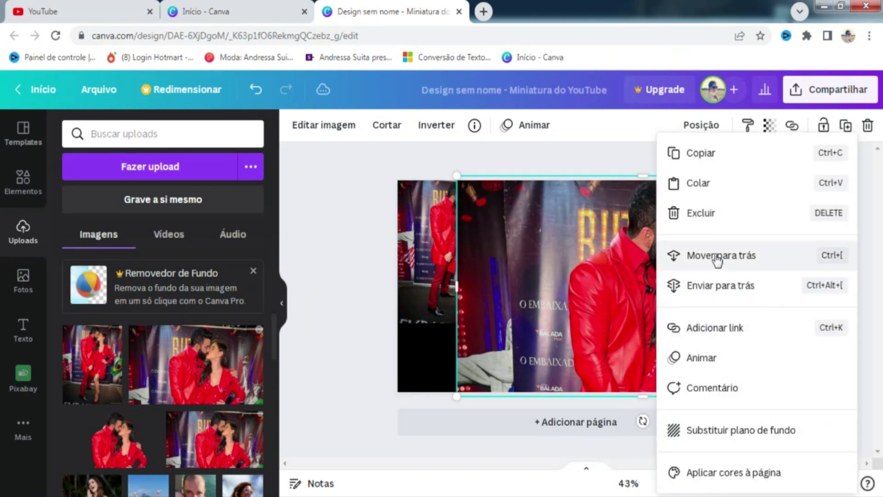
{"action": "left_click", "coordinate": [720, 285]}
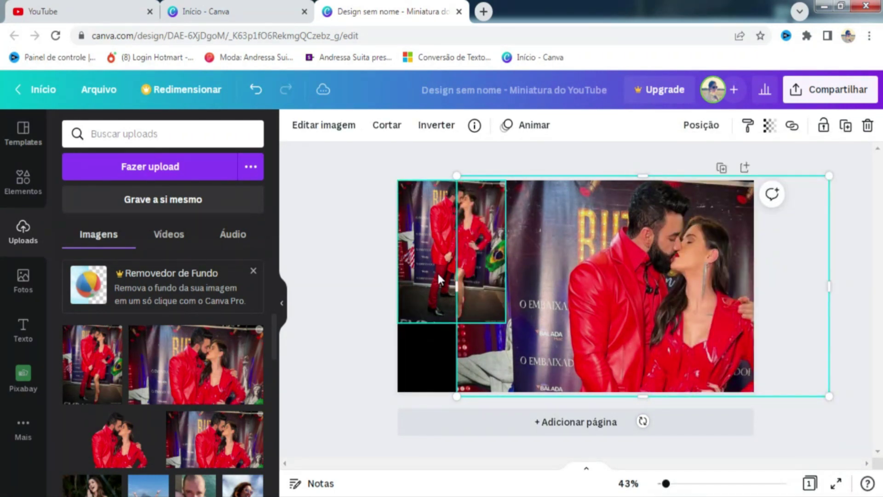
Enlarge the full-length couple photo to the full page height, keeping it against the page's left edge
{"action": "left_click", "coordinate": [498, 313]}
{"action": "left_click_drag", "start_coordinate": [506, 323], "coordinate": [571, 392]}
{"action": "left_click", "coordinate": [356, 278]}
Slightly reduce the full-length photo's opacity and set the close-up photo's transparency value to 91
{"action": "left_click", "coordinate": [437, 277]}
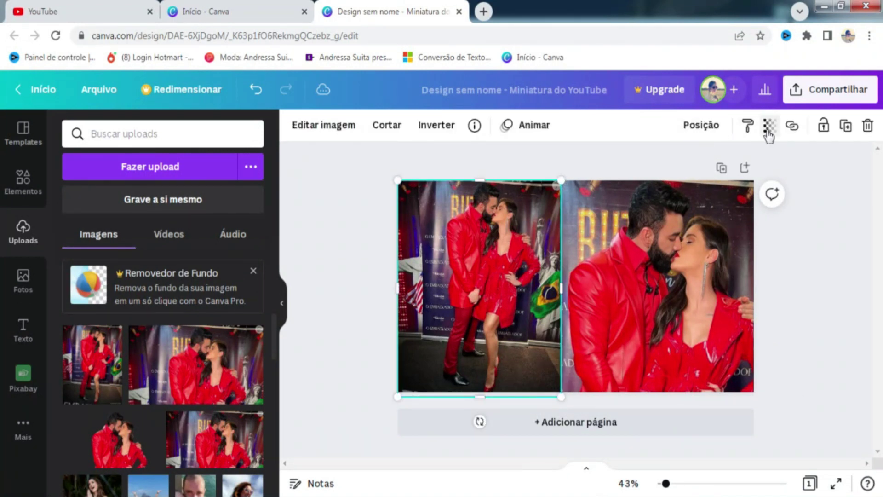
{"action": "left_click", "coordinate": [769, 133]}
{"action": "left_click_drag", "start_coordinate": [766, 187], "coordinate": [753, 186]}
{"action": "left_click", "coordinate": [708, 199]}
{"action": "left_click", "coordinate": [770, 125]}
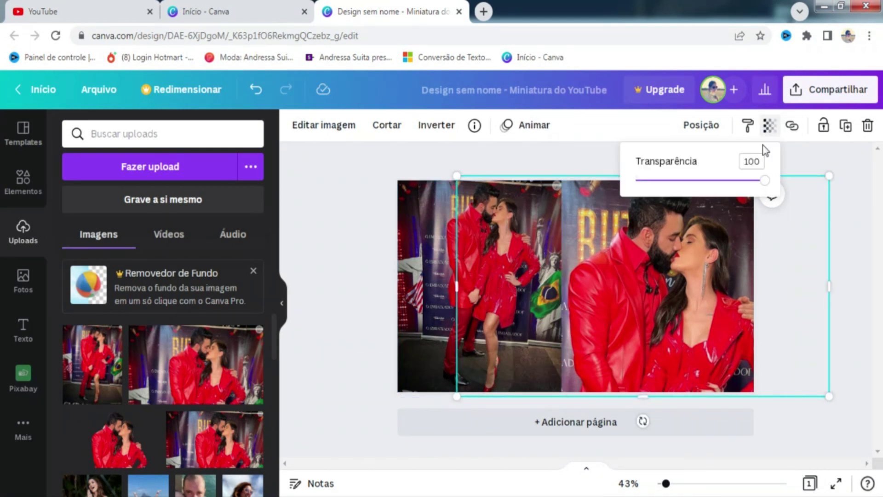
{"action": "left_click_drag", "start_coordinate": [765, 192], "coordinate": [758, 189]}
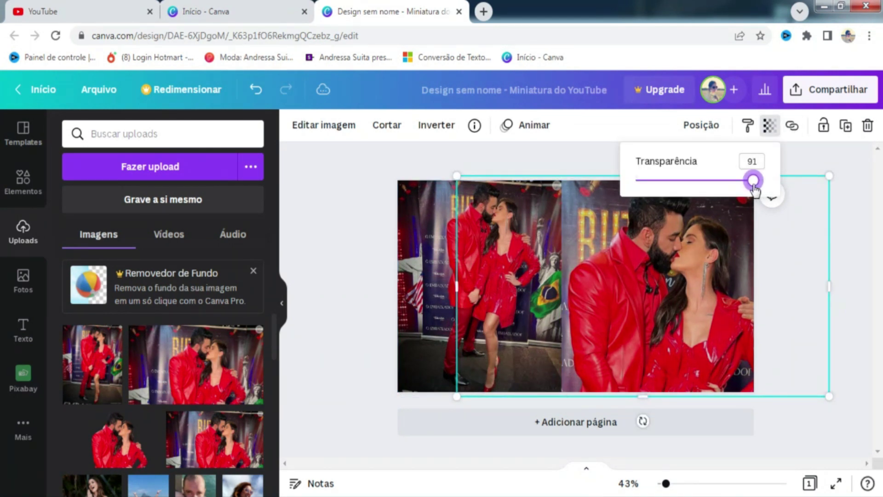
{"action": "left_click", "coordinate": [335, 277]}
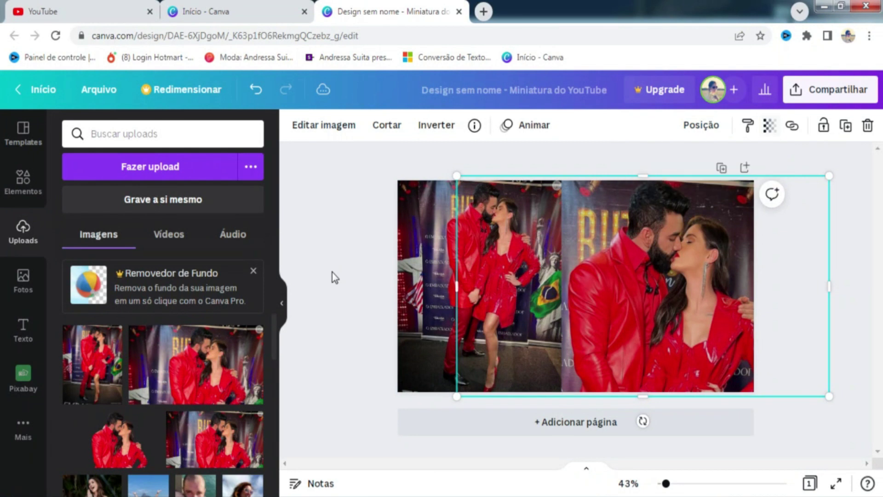
{"action": "left_click", "coordinate": [319, 277]}
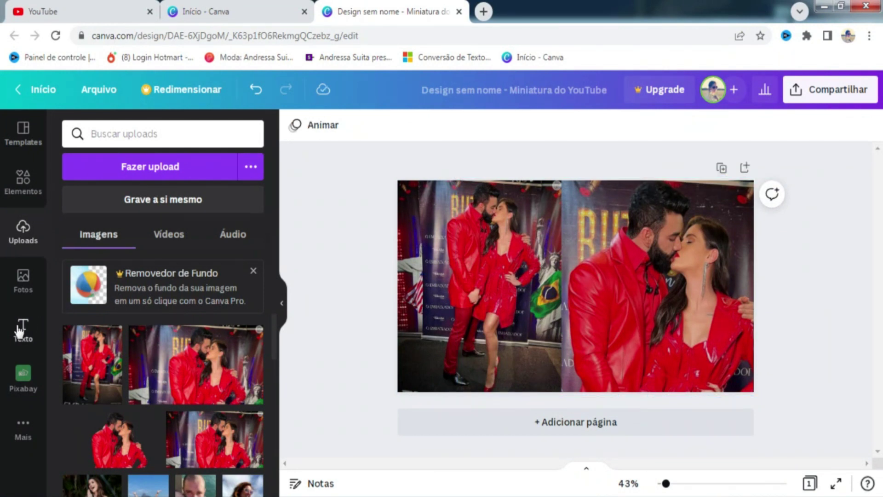
Add a title reading "ELES VOLTARAM?" to the thumbnail and colour it white
{"action": "left_click", "coordinate": [20, 330]}
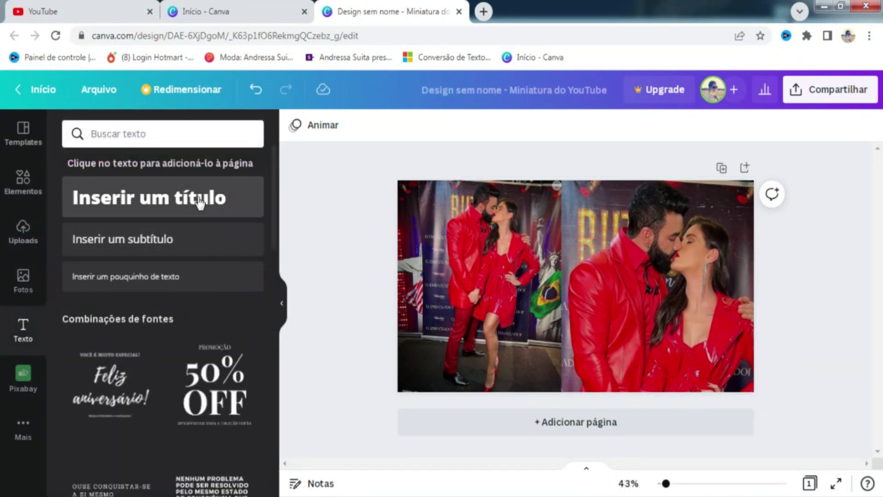
{"action": "left_click", "coordinate": [199, 203]}
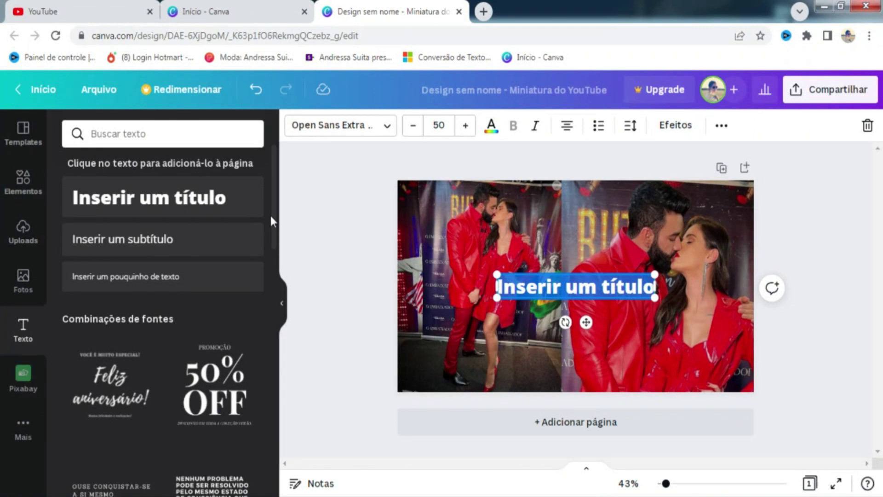
{"action": "type", "text": "EL"}
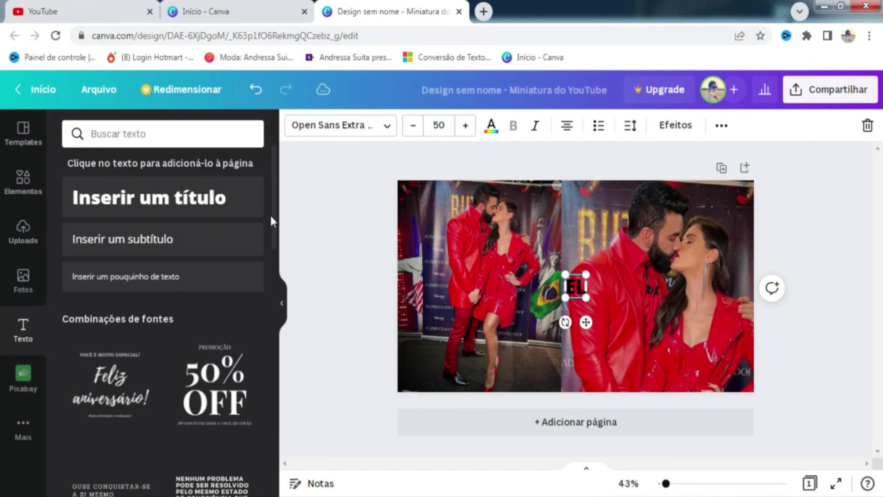
{"action": "type", "text": "ES VOL"}
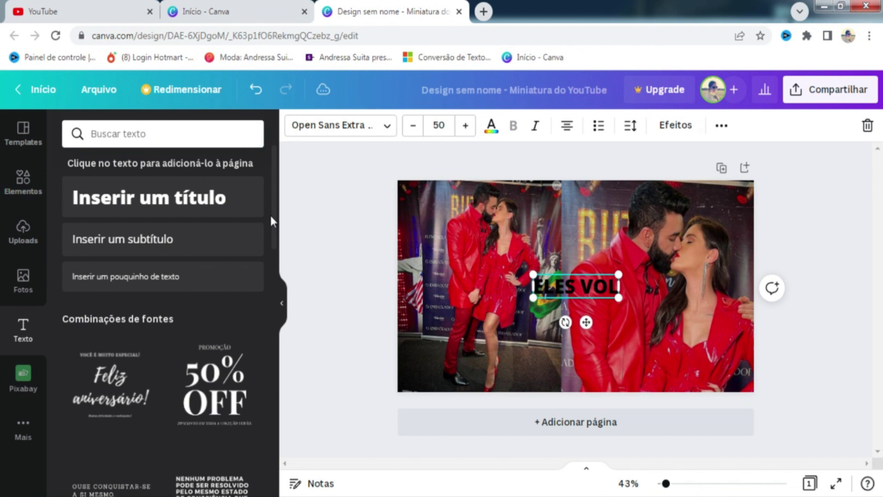
{"action": "type", "text": "TARAM?"}
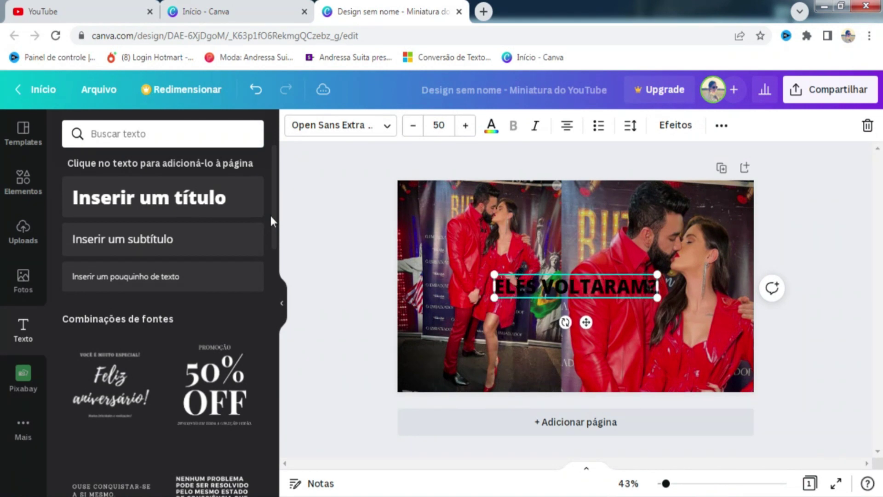
{"action": "left_click", "coordinate": [486, 133]}
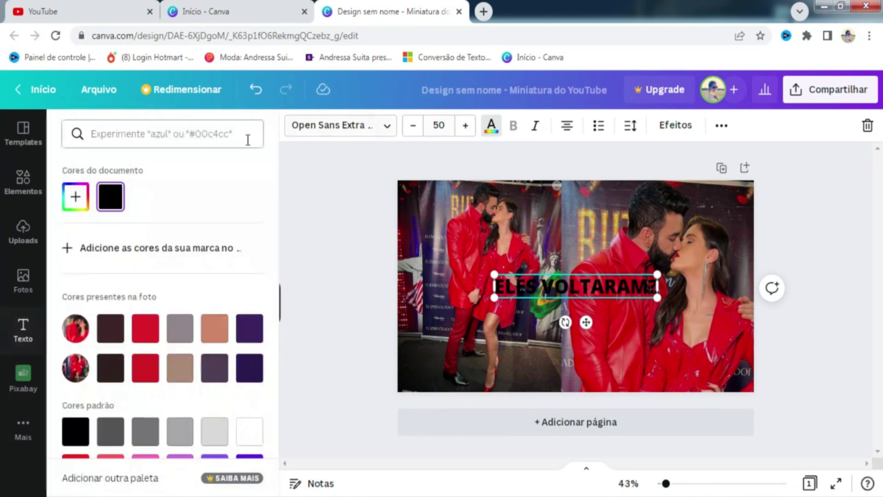
{"action": "left_click", "coordinate": [253, 442]}
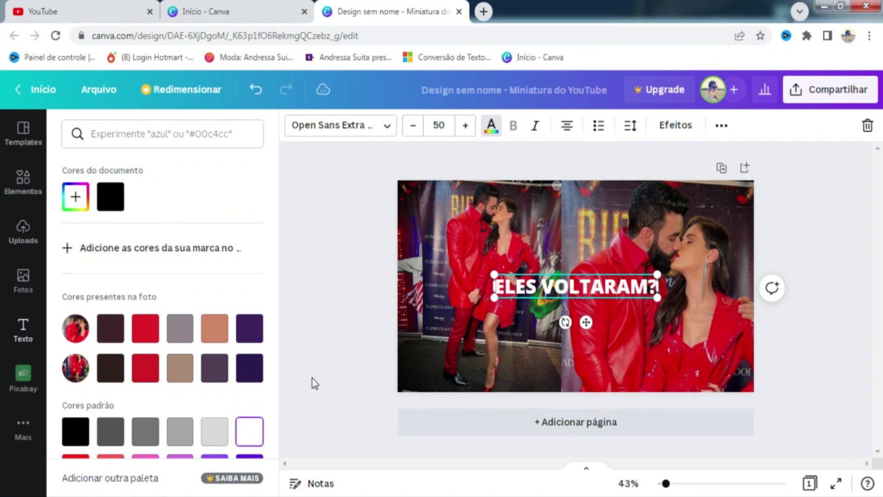
Format the title in bold Montserrat Extra-Bold and tighten its letter spacing to -78
{"action": "left_click", "coordinate": [388, 129]}
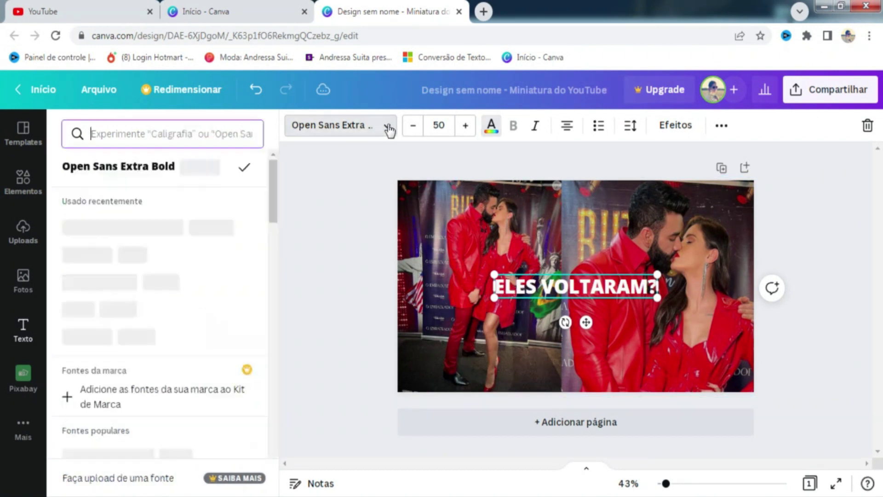
{"action": "left_click", "coordinate": [141, 235]}
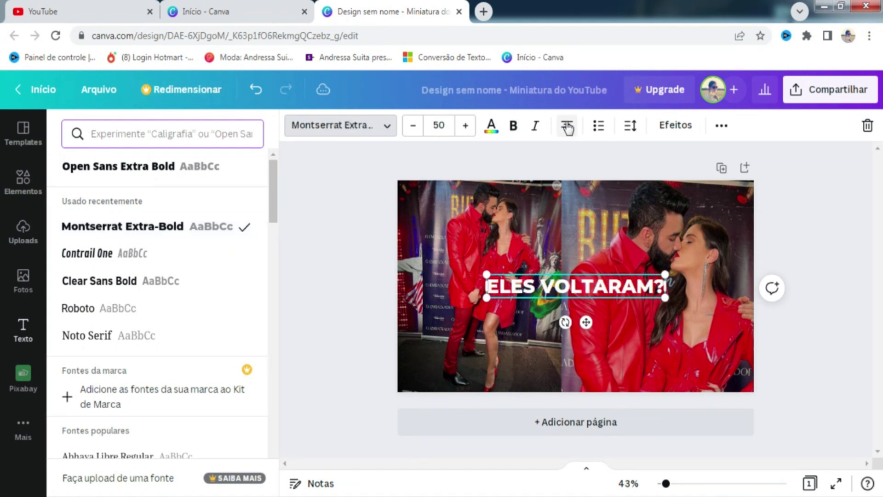
{"action": "left_click", "coordinate": [513, 125]}
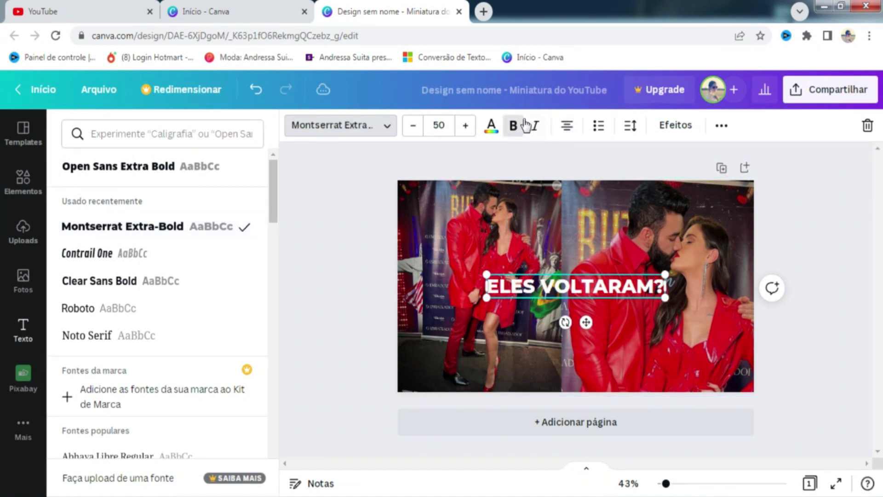
{"action": "left_click", "coordinate": [630, 127]}
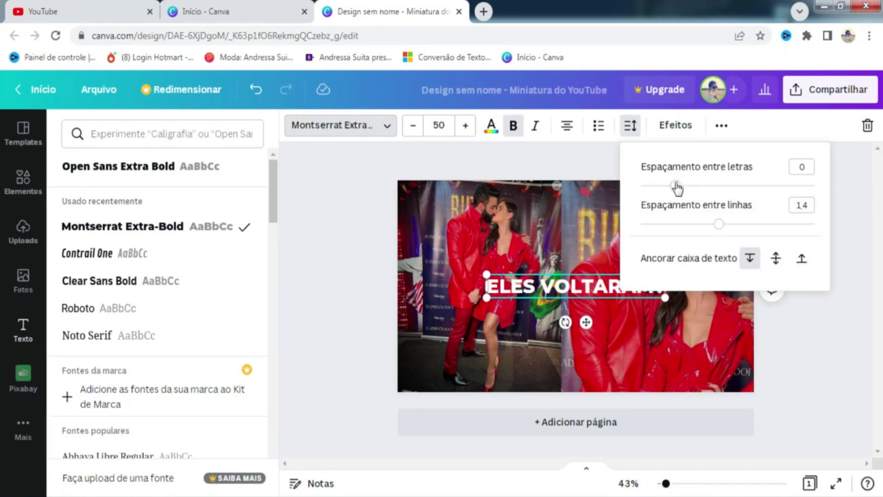
{"action": "left_click_drag", "start_coordinate": [676, 186], "coordinate": [667, 190]}
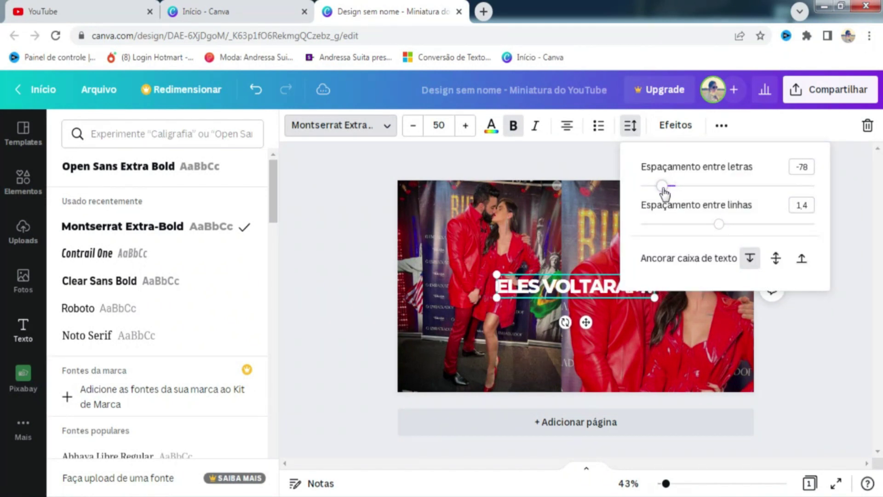
Enlarge the title to size 76,1 and place it horizontally centred near the bottom of the thumbnail
{"action": "left_click", "coordinate": [655, 299]}
{"action": "left_click_drag", "start_coordinate": [655, 299], "coordinate": [777, 380]}
{"action": "left_click", "coordinate": [672, 299]}
{"action": "left_click_drag", "start_coordinate": [647, 287], "coordinate": [605, 359]}
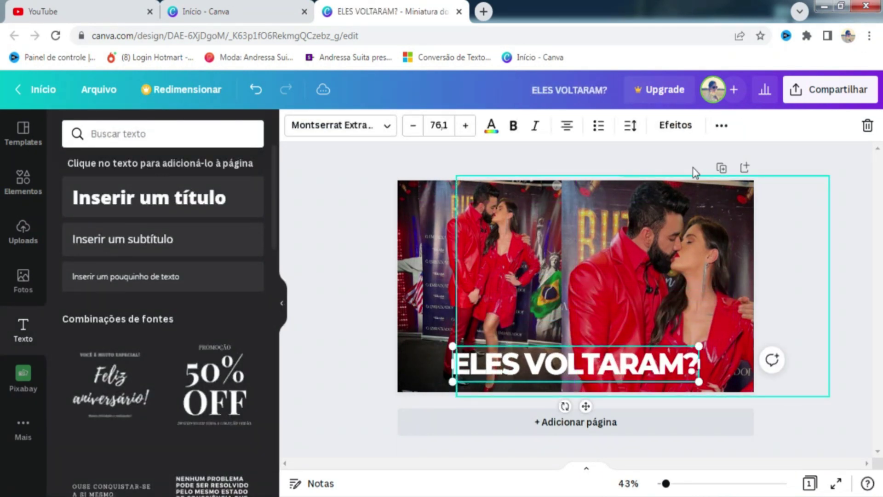
Apply the Fundo text effect to the title
{"action": "left_click", "coordinate": [675, 124]}
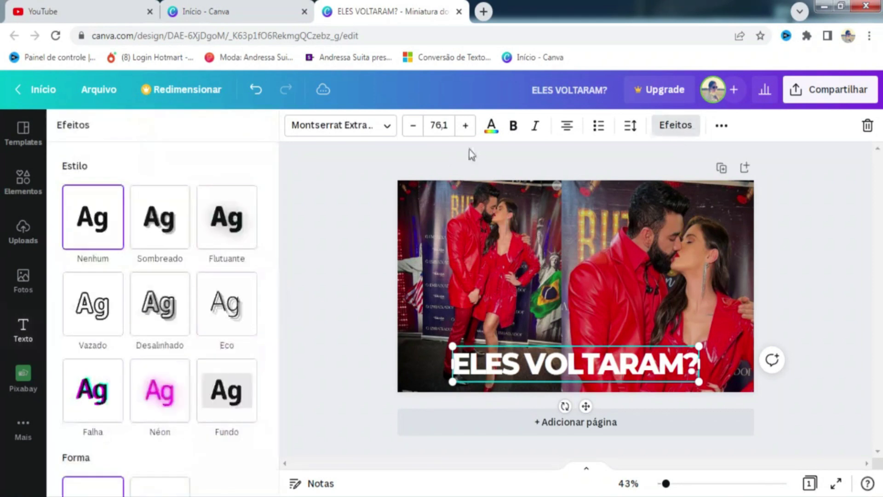
{"action": "left_click", "coordinate": [240, 235]}
{"action": "scroll", "coordinate": [240, 348], "scroll_direction": "down", "scroll_amount": 3}
{"action": "left_click", "coordinate": [239, 318]}
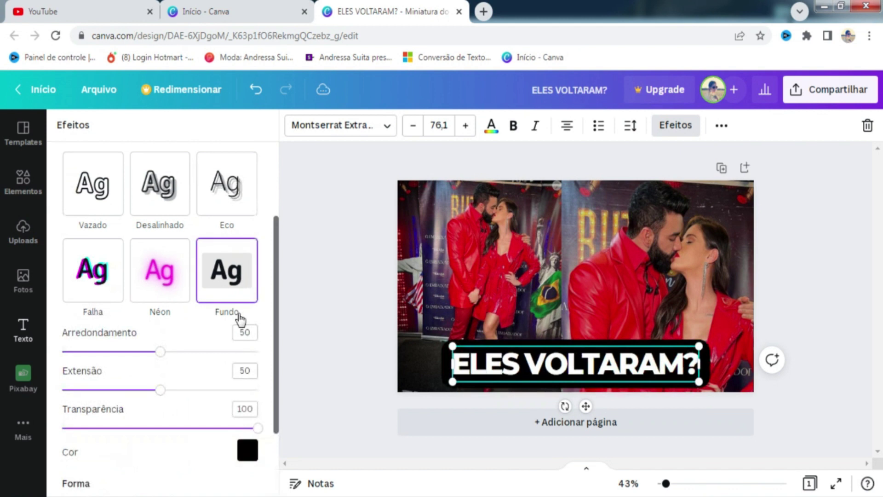
Set the colour of the title's Fundo background to bright yellow #FFFF00
{"action": "left_click", "coordinate": [245, 453]}
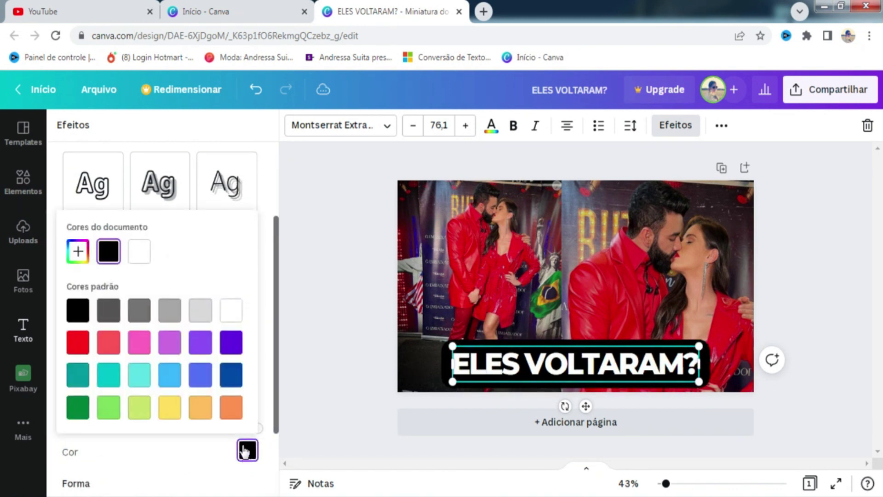
{"action": "left_click", "coordinate": [169, 411]}
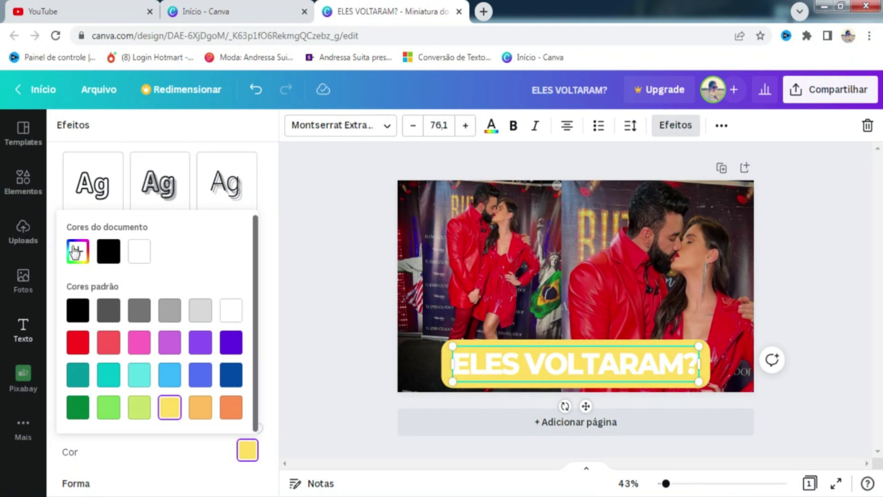
{"action": "left_click", "coordinate": [139, 251]}
{"action": "left_click", "coordinate": [77, 251]}
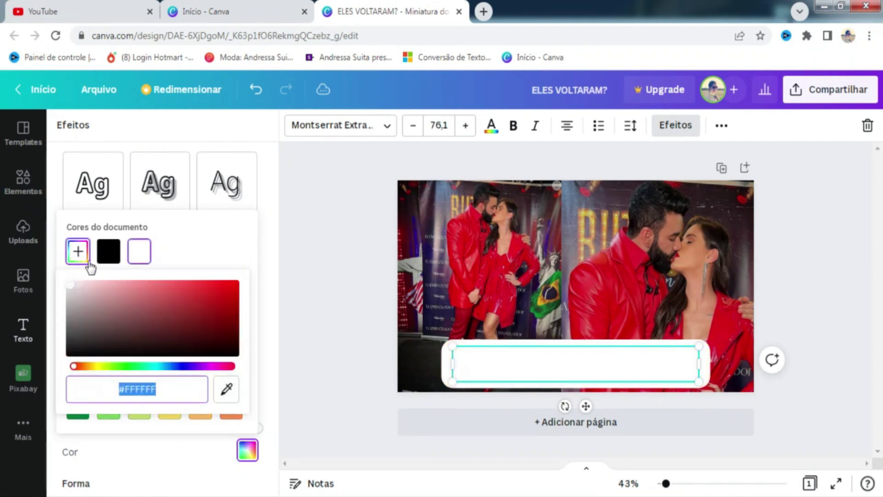
{"action": "left_click", "coordinate": [173, 389]}
{"action": "key", "text": "BackSpace"}
{"action": "key", "text": "BackSpace"}
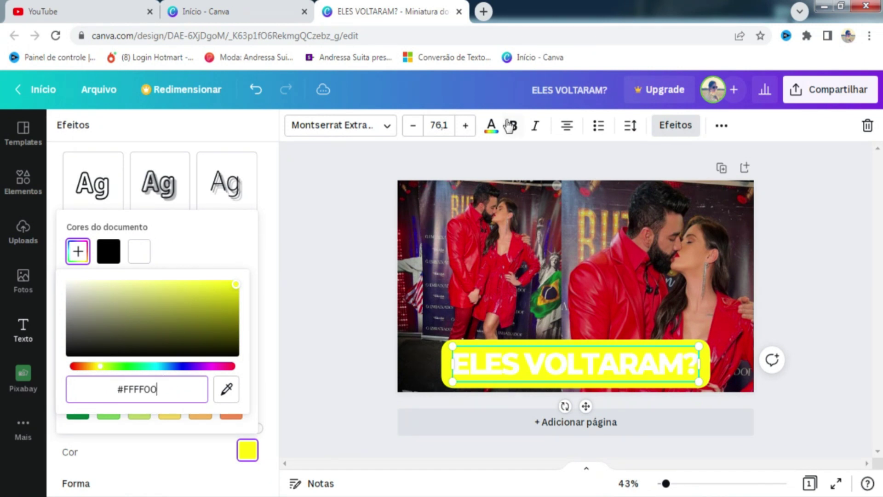
Colour the title text black and reduce the Extensão of its background to 16
{"action": "left_click", "coordinate": [491, 126]}
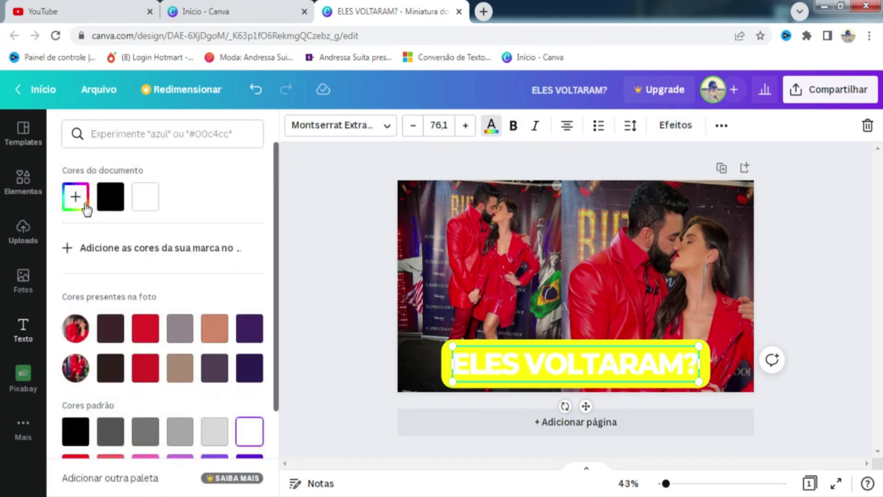
{"action": "left_click", "coordinate": [116, 195]}
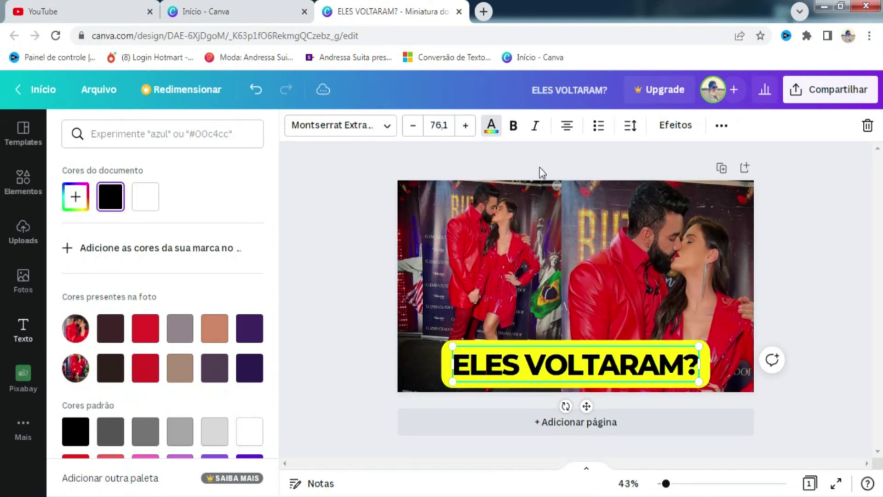
{"action": "left_click", "coordinate": [667, 127]}
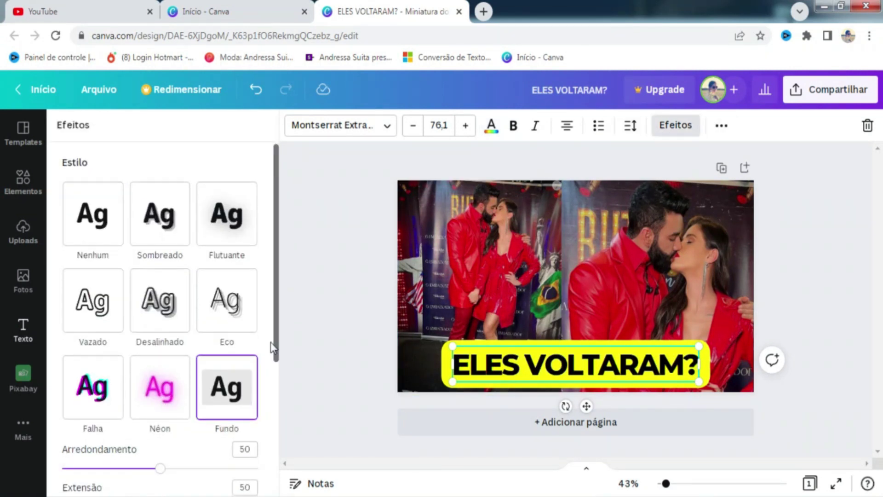
{"action": "scroll", "coordinate": [274, 349], "scroll_direction": "down", "scroll_amount": 5}
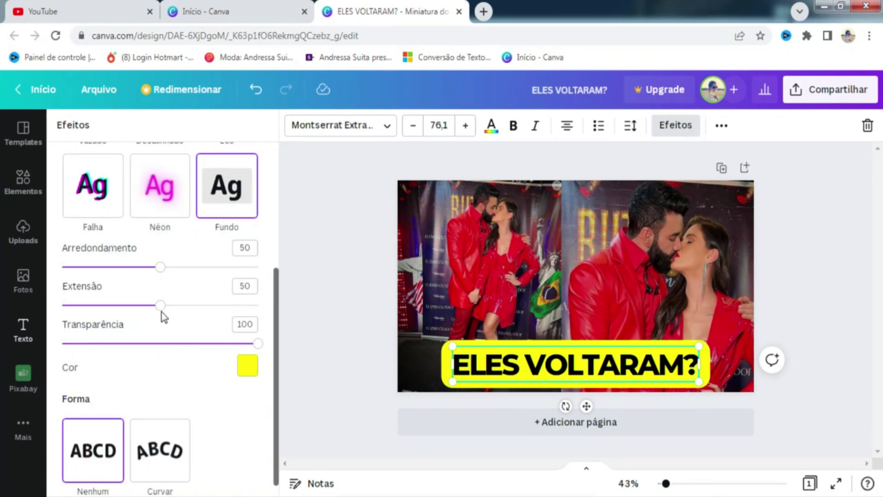
{"action": "left_click_drag", "start_coordinate": [163, 312], "coordinate": [102, 313]}
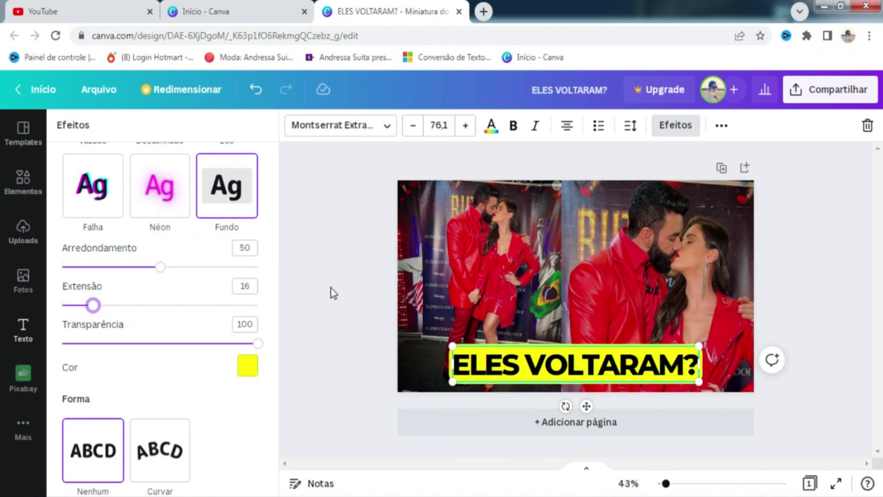
{"action": "left_click", "coordinate": [330, 288]}
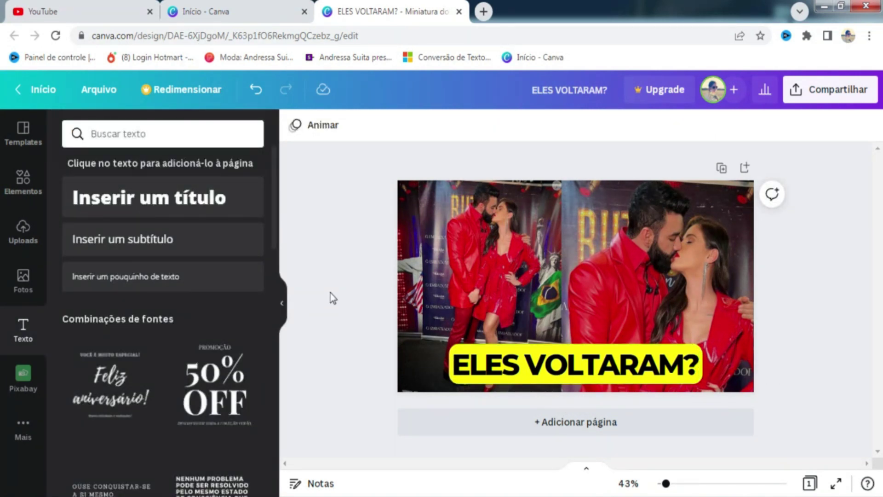
Download the thumbnail as a PNG file at 1280 x 720 px
{"action": "left_click", "coordinate": [835, 92]}
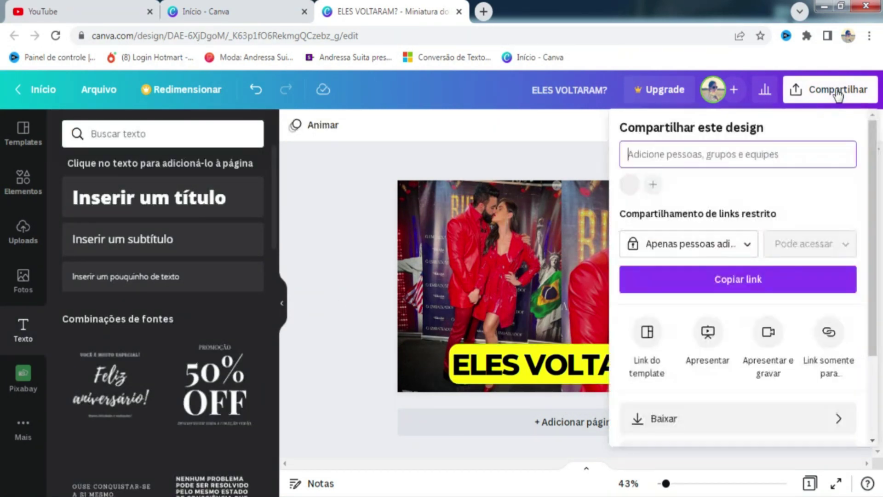
{"action": "left_click", "coordinate": [691, 426]}
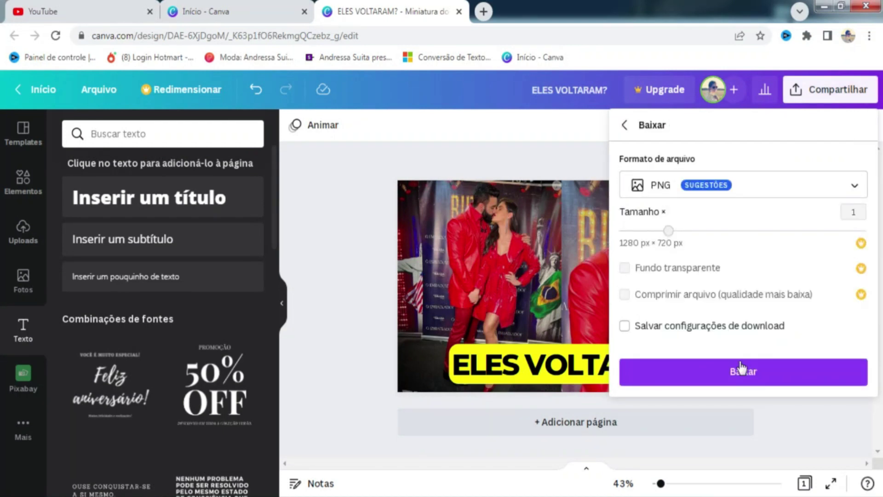
{"action": "left_click", "coordinate": [741, 377]}
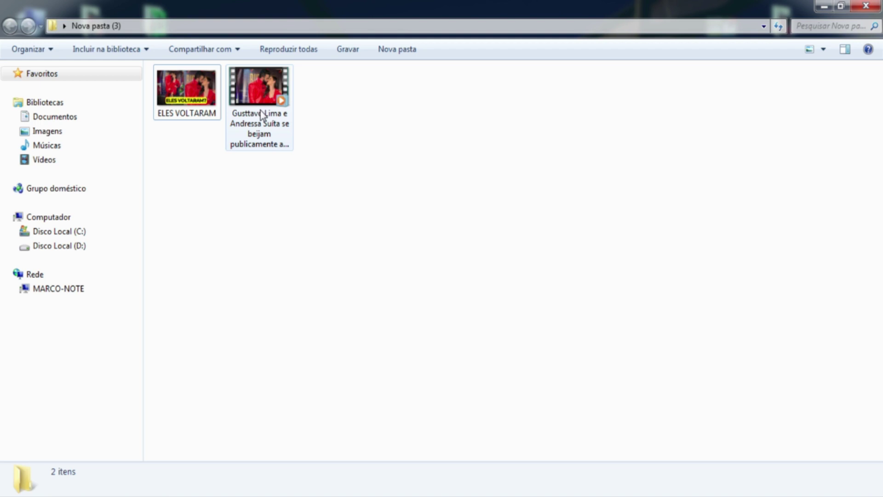
Copy the video's file name in the Nova pasta (3) folder and rename the ELES VOLTARAM image with it
{"action": "right_click", "coordinate": [253, 131]}
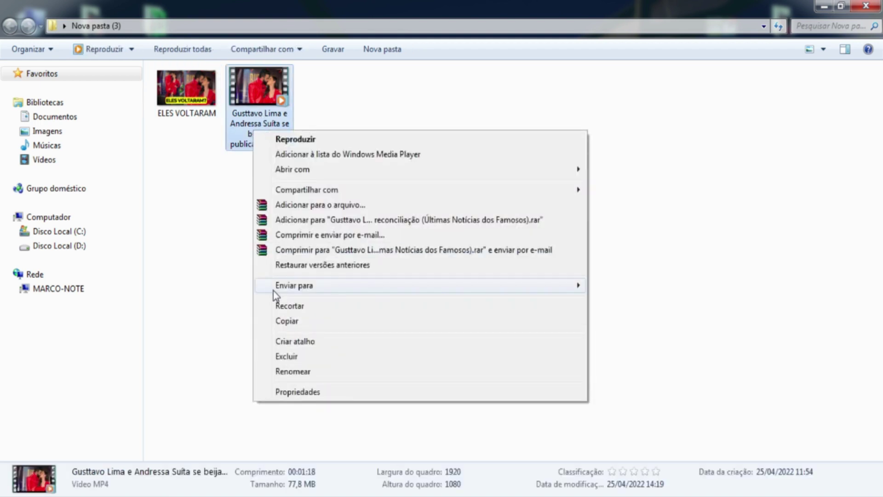
{"action": "left_click", "coordinate": [314, 374]}
{"action": "right_click", "coordinate": [260, 130]}
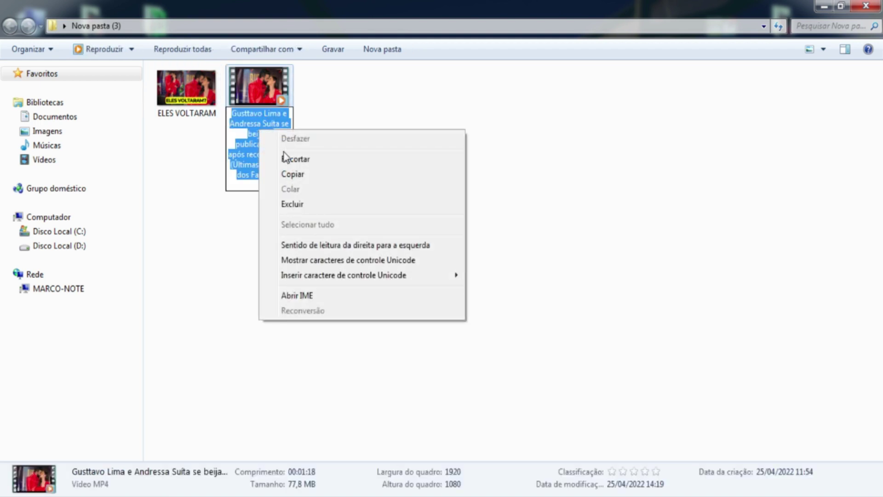
{"action": "left_click", "coordinate": [335, 174]}
{"action": "left_click", "coordinate": [420, 189]}
{"action": "right_click", "coordinate": [192, 76]}
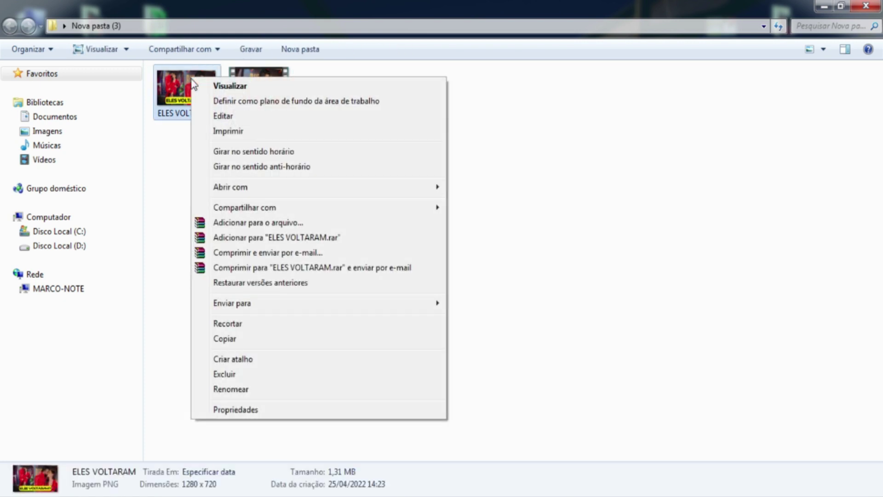
{"action": "left_click", "coordinate": [247, 389]}
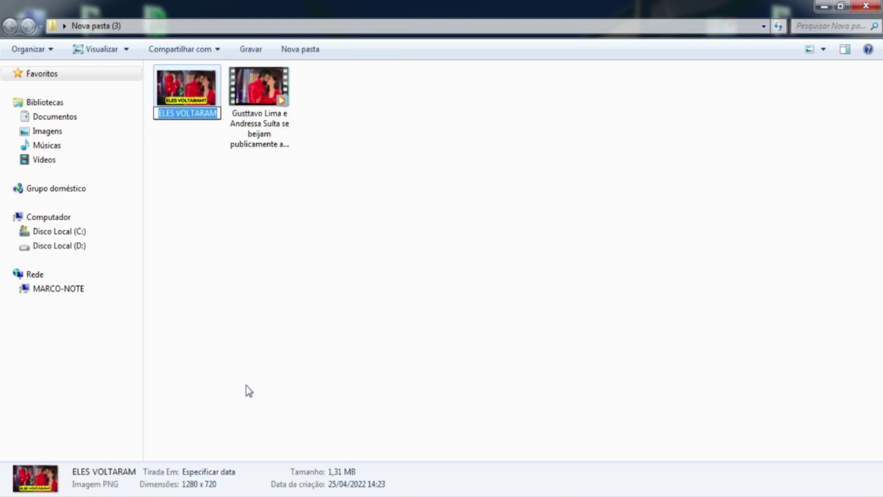
{"action": "type", "text": "Gusttavo Lima e Andressa Suíta se beijam publicamente após reconciliação Últimas Notícias"}
{"action": "left_click", "coordinate": [400, 257]}
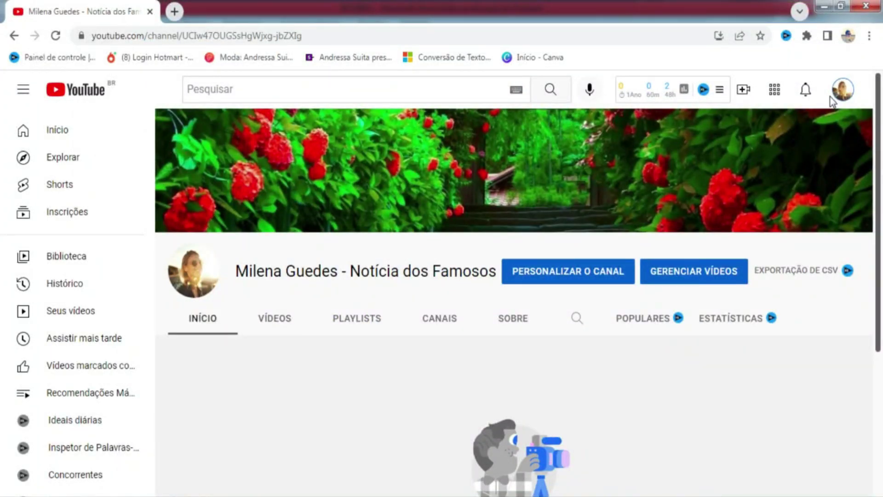
Start a new video upload on the YouTube channel using the exported video file from Nova pasta (3)
{"action": "left_click", "coordinate": [745, 91]}
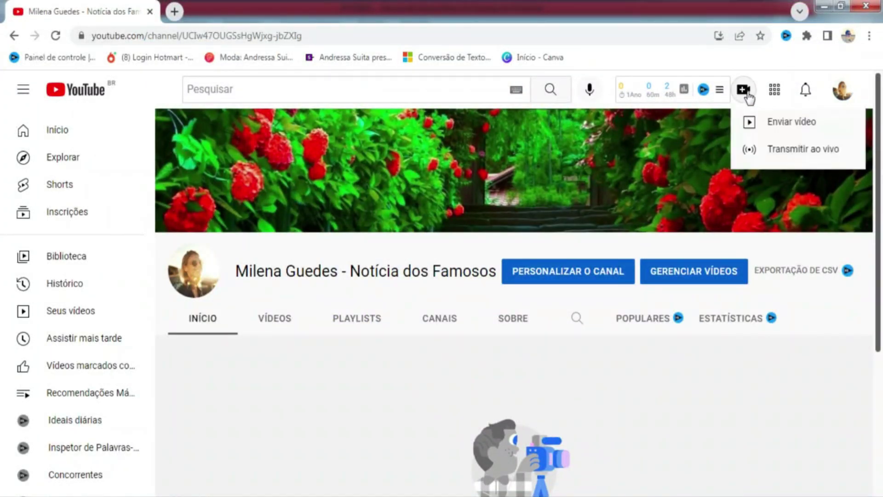
{"action": "left_click", "coordinate": [780, 128]}
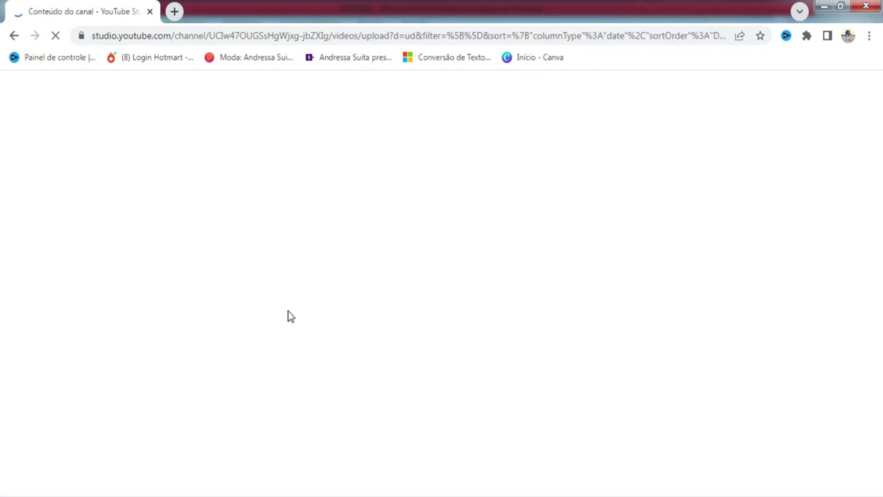
{"action": "key", "text": "alt+Tab"}
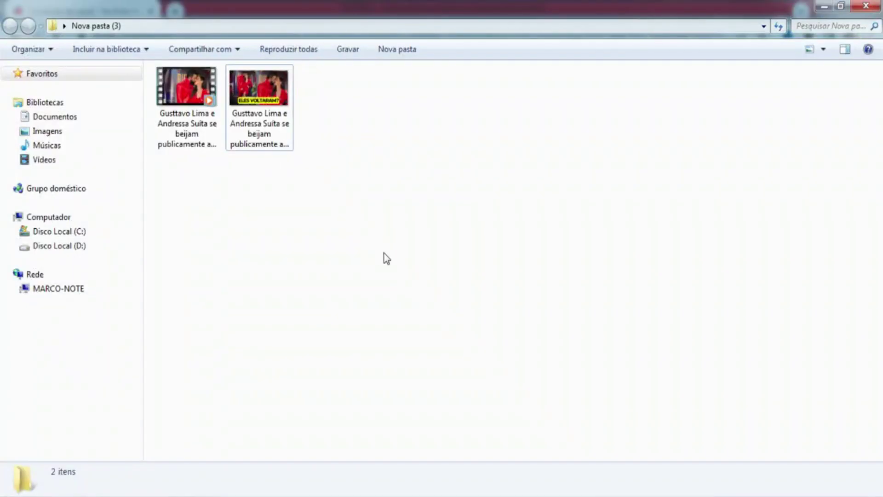
{"action": "left_click", "coordinate": [194, 106]}
{"action": "left_click_drag", "start_coordinate": [194, 106], "coordinate": [441, 246]}
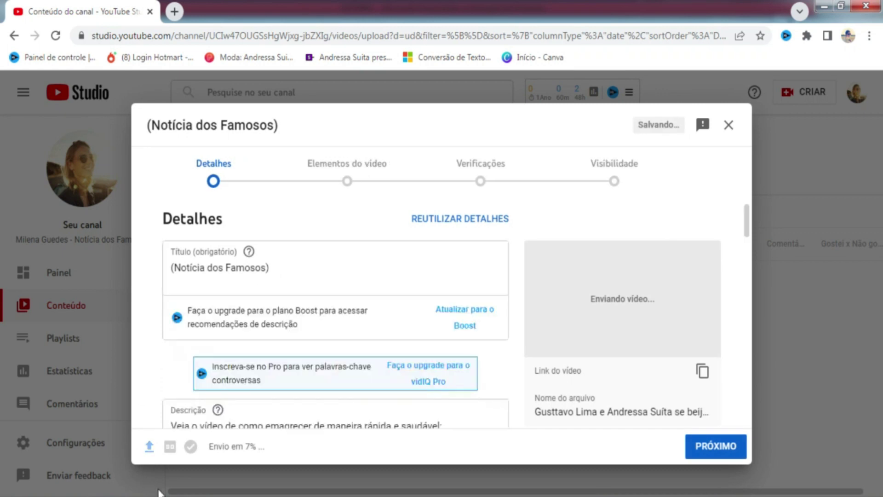
Add the renamed "ELES VOLTARAM?" image as the uploaded video's thumbnail and dismiss the editor tip
{"action": "key", "text": "alt+Tab"}
{"action": "left_click_drag", "start_coordinate": [259, 88], "coordinate": [322, 357]}
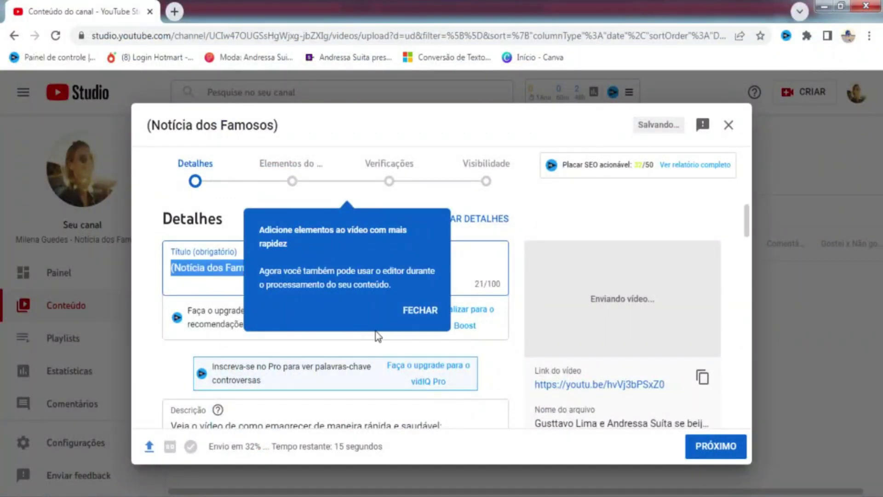
{"action": "left_click", "coordinate": [407, 314]}
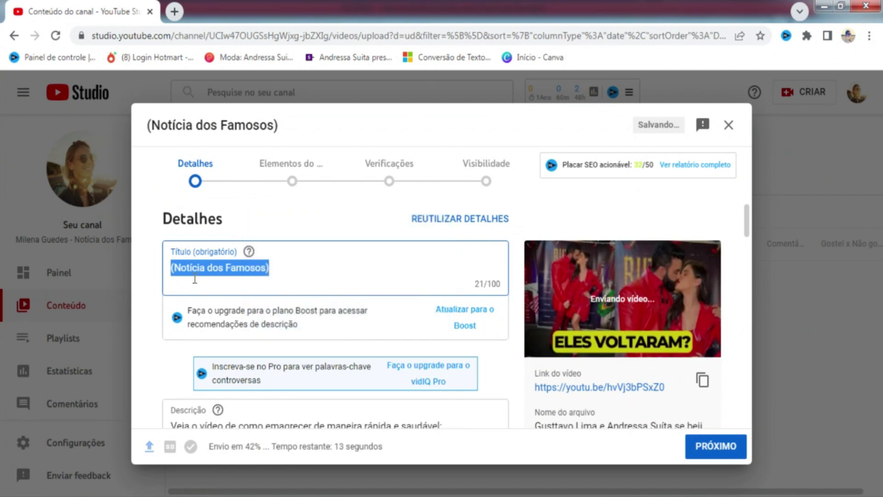
Copy the headline without its bracketed part from the Word script and insert it before "(Notícia dos Famosos)" in the video title
{"action": "key", "text": "alt+Tab"}
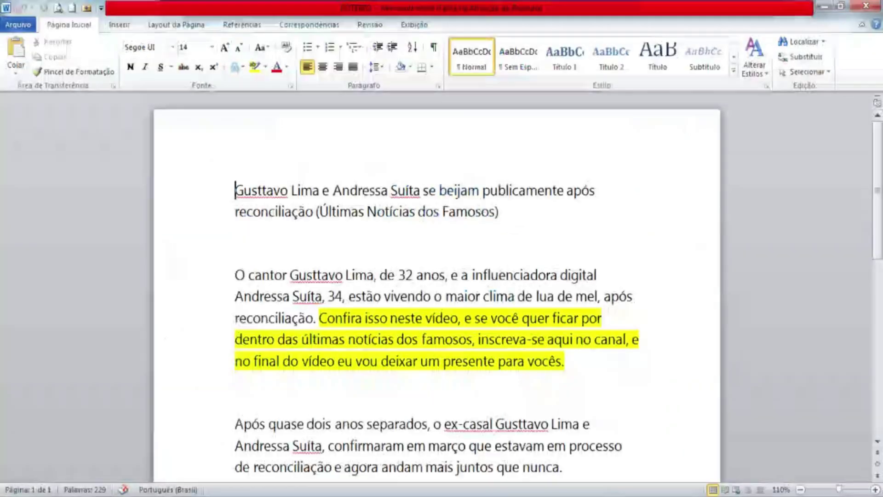
{"action": "left_click_drag", "start_coordinate": [236, 193], "coordinate": [317, 218]}
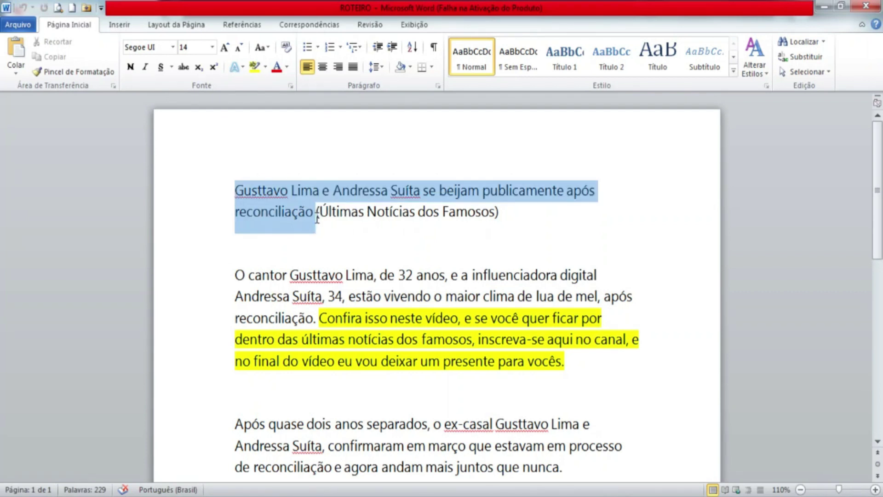
{"action": "right_click", "coordinate": [290, 209]}
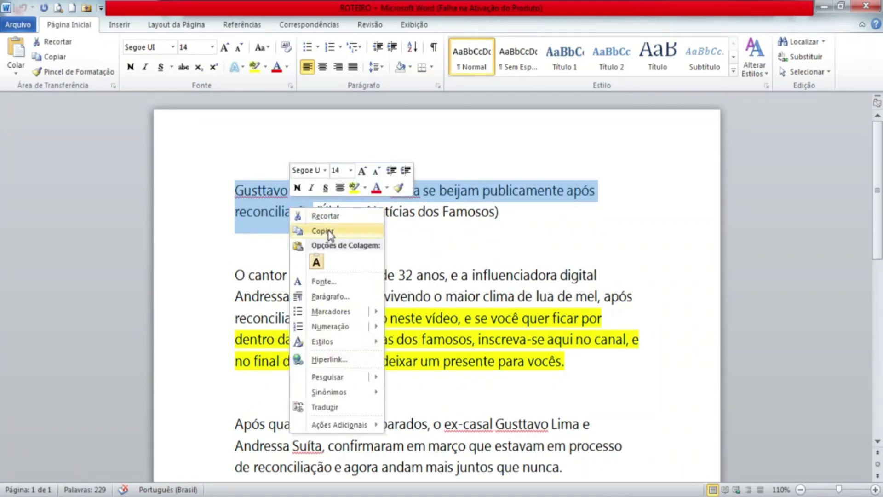
{"action": "left_click", "coordinate": [322, 229]}
{"action": "key", "text": "alt+Tab"}
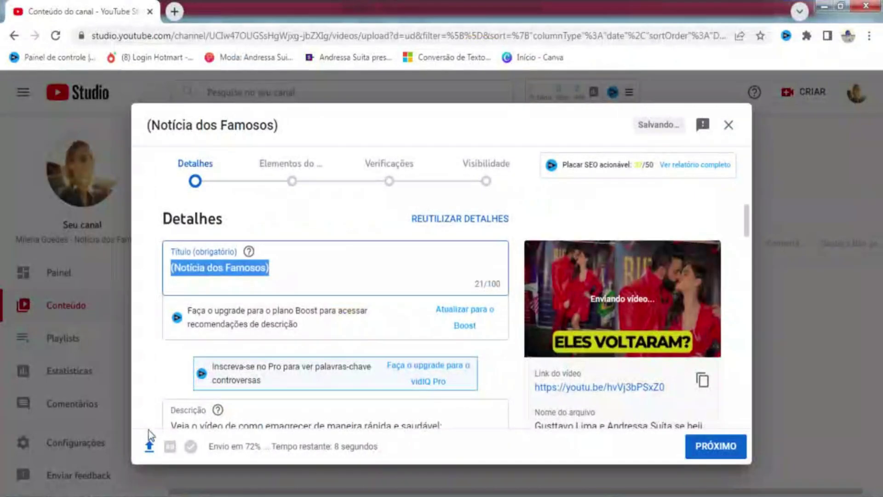
{"action": "key", "text": "Home"}
{"action": "key", "text": "ctrl+v"}
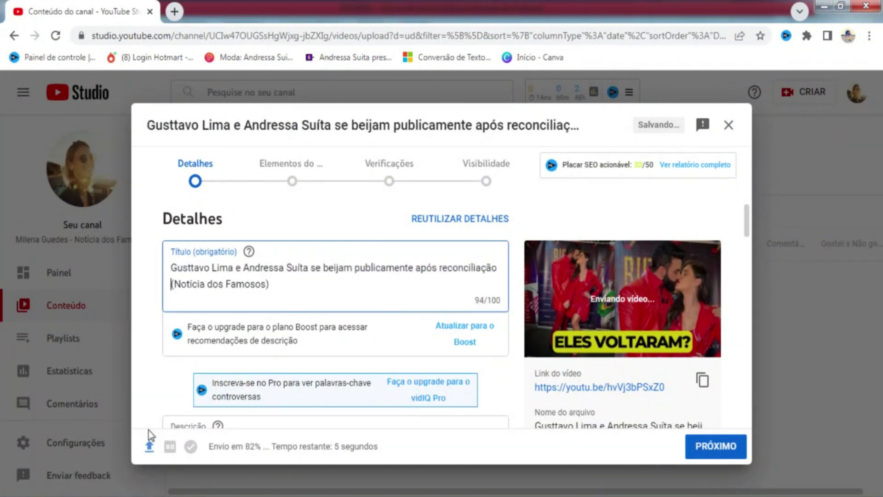
Copy the full video title and paste it at the start of the description, with a blank line before the existing Hotmart text
{"action": "left_click_drag", "start_coordinate": [271, 284], "coordinate": [172, 268]}
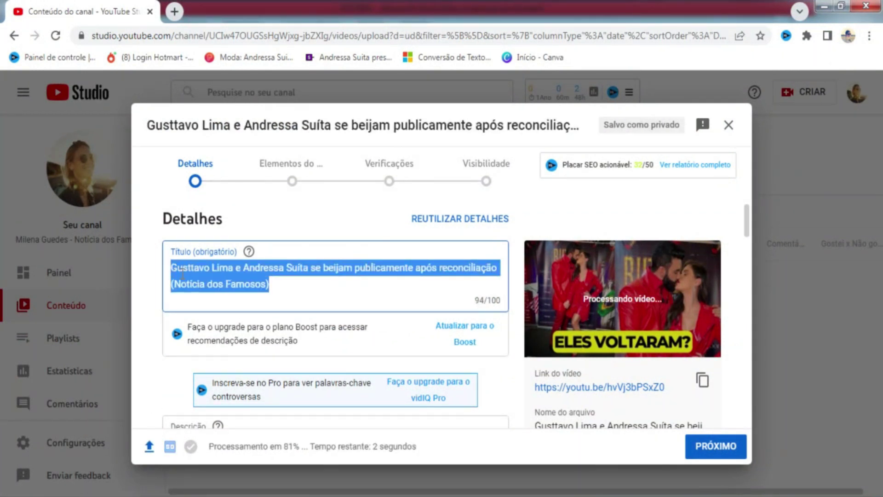
{"action": "right_click", "coordinate": [181, 273]}
{"action": "left_click", "coordinate": [225, 303]}
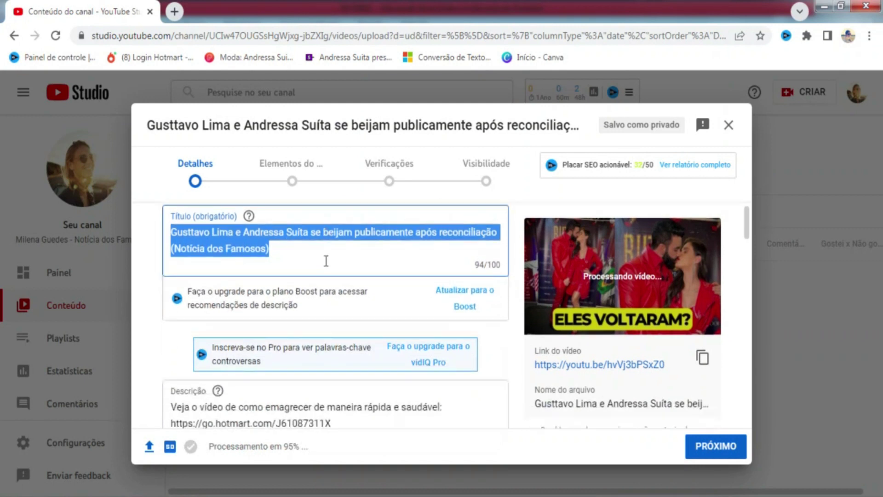
{"action": "scroll", "coordinate": [203, 385], "scroll_direction": "down", "scroll_amount": 2}
{"action": "left_click", "coordinate": [173, 373]}
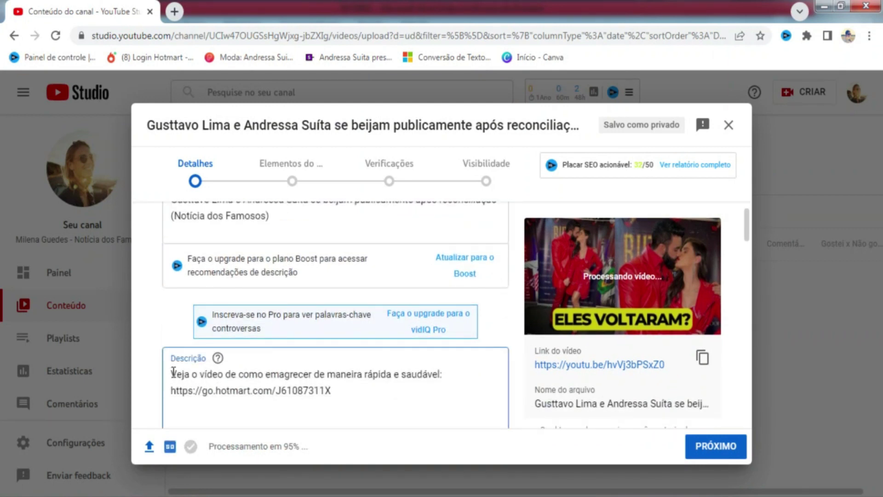
{"action": "key", "text": "Return"}
{"action": "key", "text": "Return"}
{"action": "key", "text": "ctrl+v"}
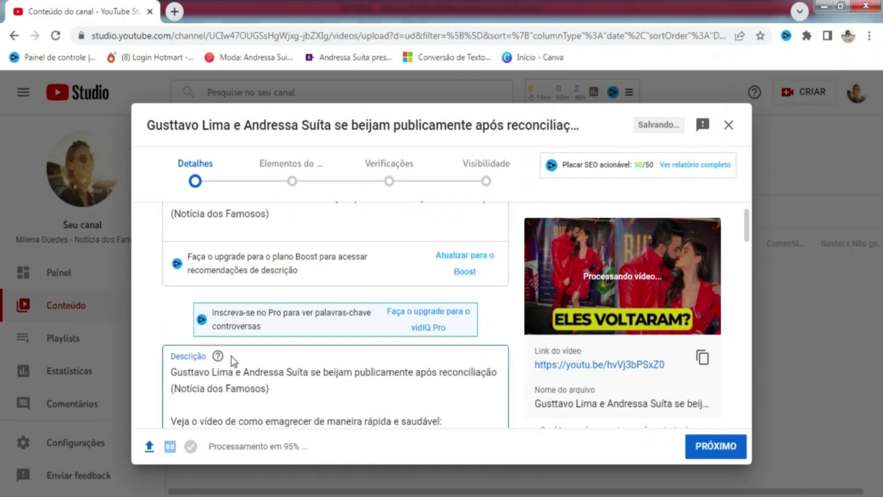
Copy the news script's body text from the Word document and paste it below the Hotmart link in the description, separated by a blank line
{"action": "scroll", "coordinate": [231, 357], "scroll_direction": "down", "scroll_amount": 3}
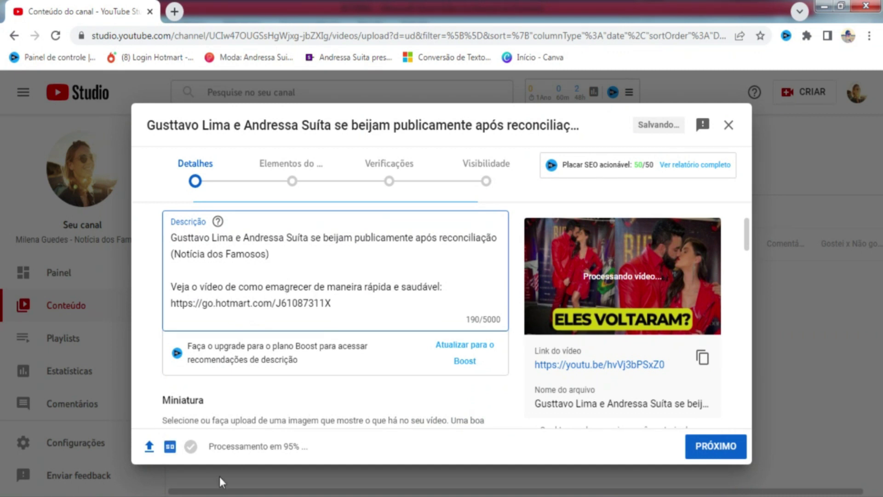
{"action": "key", "text": "alt+Tab"}
{"action": "left_click_drag", "start_coordinate": [233, 274], "coordinate": [520, 478]}
{"action": "right_click", "coordinate": [360, 208]}
{"action": "left_click", "coordinate": [375, 233]}
{"action": "key", "text": "alt+Tab"}
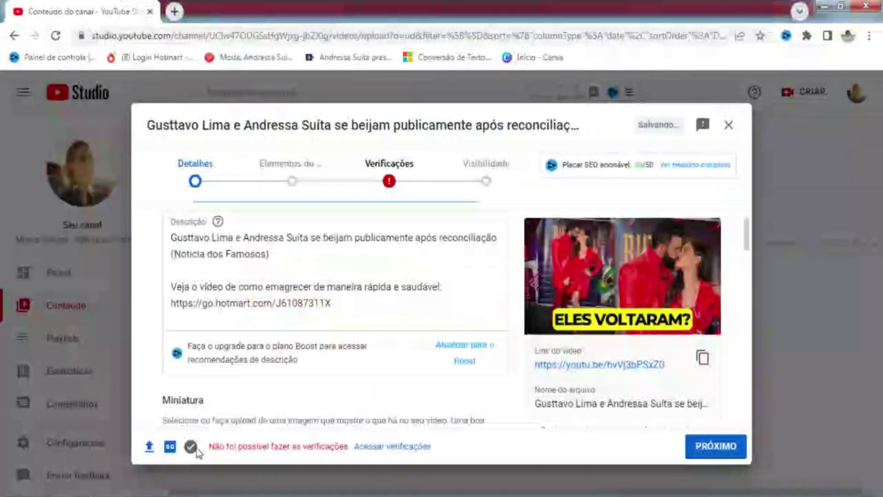
{"action": "key", "text": "Return"}
{"action": "key", "text": "Return"}
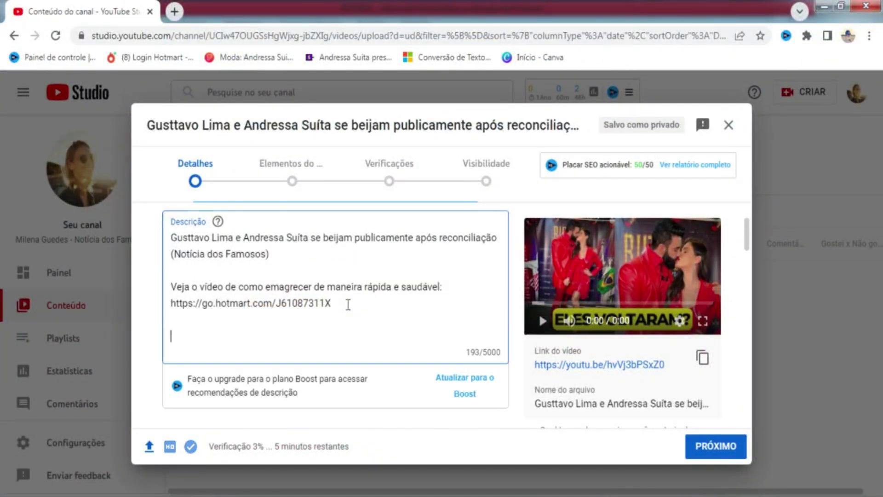
{"action": "key", "text": "ctrl+v"}
Insert blank lines between the pasted script's paragraphs in the description, down to the closing sentence "Eu vou ficando por aqui, até um próximo vídeo."
{"action": "scroll", "coordinate": [348, 304], "scroll_direction": "down", "scroll_amount": 5}
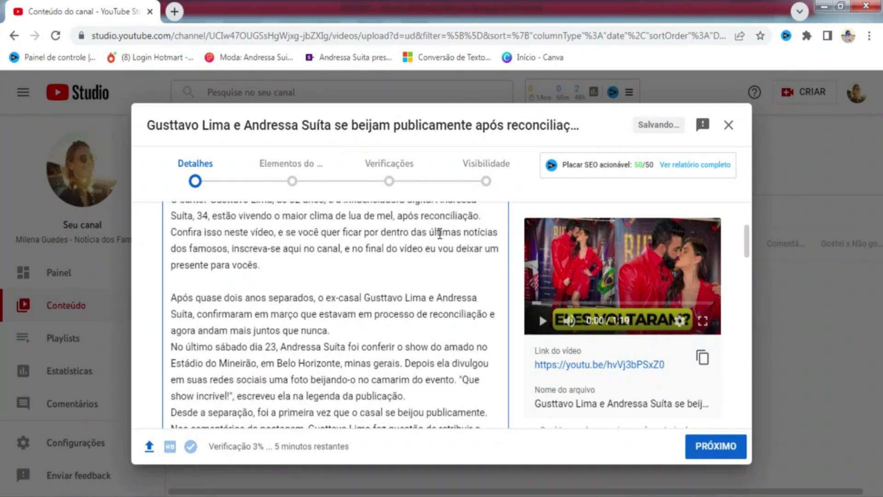
{"action": "key", "text": "Return"}
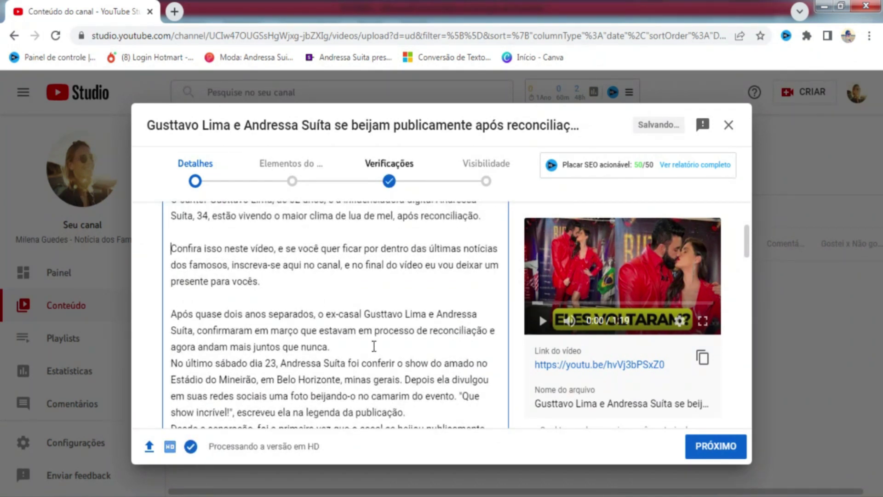
{"action": "left_click", "coordinate": [374, 342]}
{"action": "key", "text": "Return"}
{"action": "scroll", "coordinate": [374, 345], "scroll_direction": "down", "scroll_amount": 3}
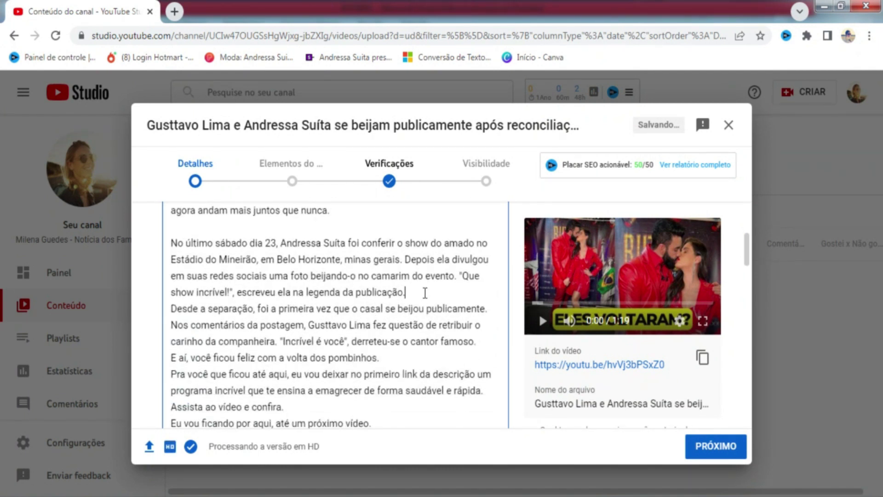
{"action": "key", "text": "Return"}
{"action": "key", "text": "Return"}
{"action": "scroll", "coordinate": [403, 368], "scroll_direction": "down", "scroll_amount": 3}
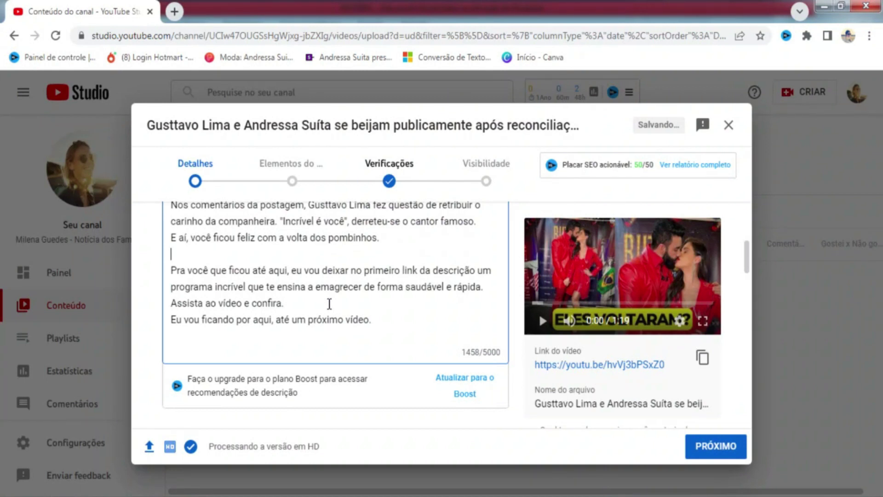
{"action": "left_click", "coordinate": [309, 304]}
{"action": "key", "text": "Return"}
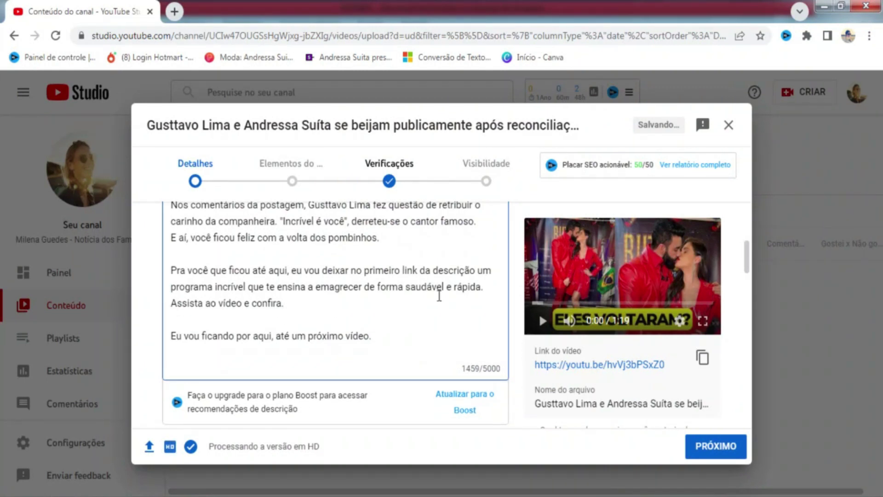
Add the video to the "Recomendações Mágicas" playlist
{"action": "scroll", "coordinate": [368, 304], "scroll_direction": "down", "scroll_amount": 2}
{"action": "scroll", "coordinate": [369, 304], "scroll_direction": "down", "scroll_amount": 6}
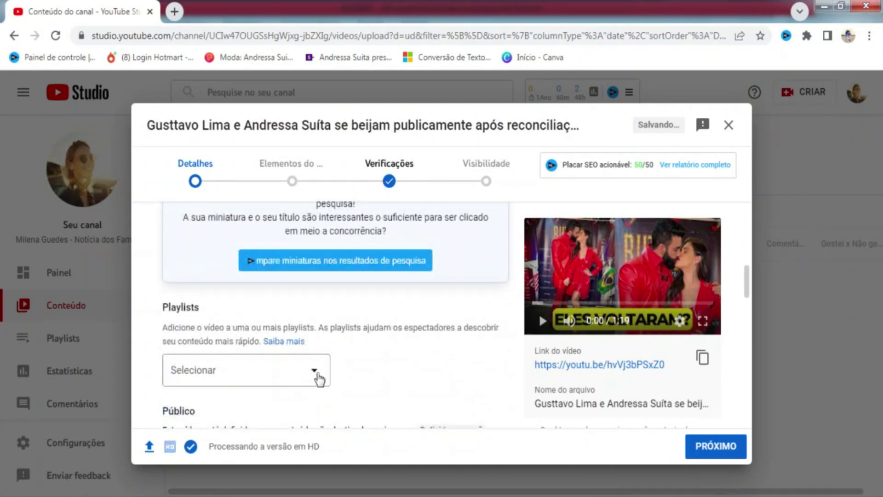
{"action": "left_click", "coordinate": [319, 378]}
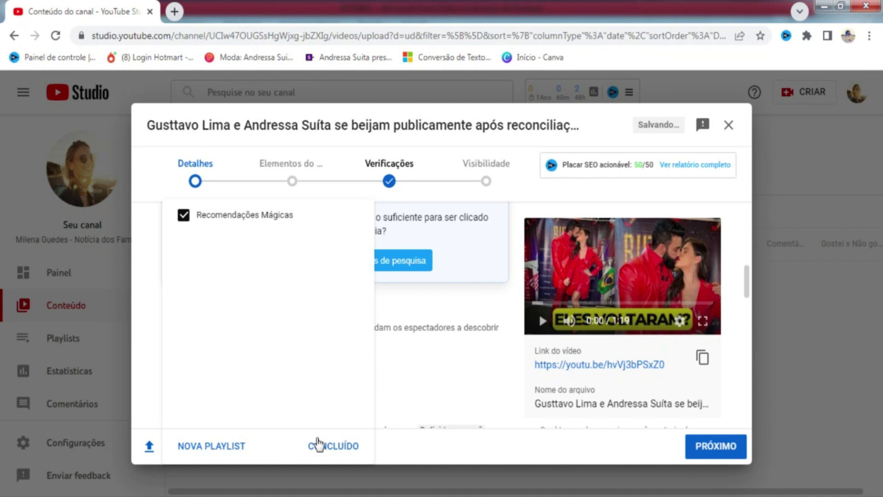
{"action": "left_click", "coordinate": [334, 446]}
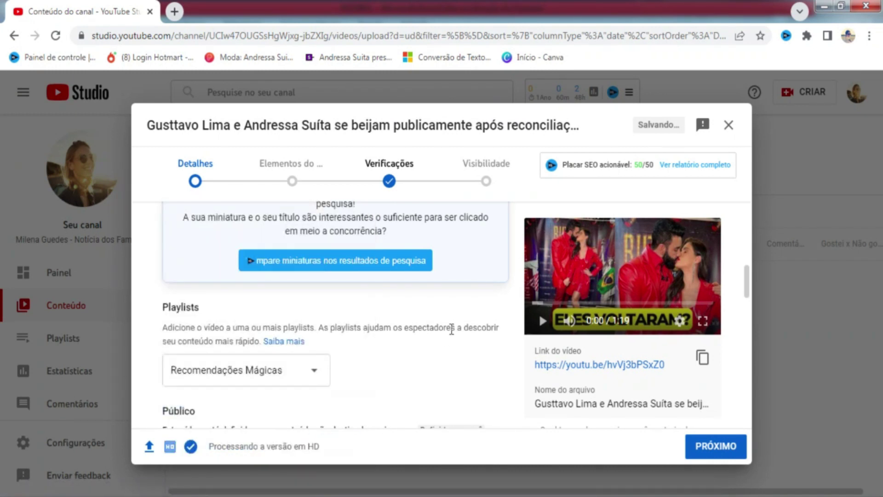
Copy "Gusttavo Lima e Andressa Suíta" from the video title into the tags and remove the tag "noticias dos famosos 2021"
{"action": "scroll", "coordinate": [406, 327], "scroll_direction": "down", "scroll_amount": 4}
{"action": "scroll", "coordinate": [407, 327], "scroll_direction": "down", "scroll_amount": 10}
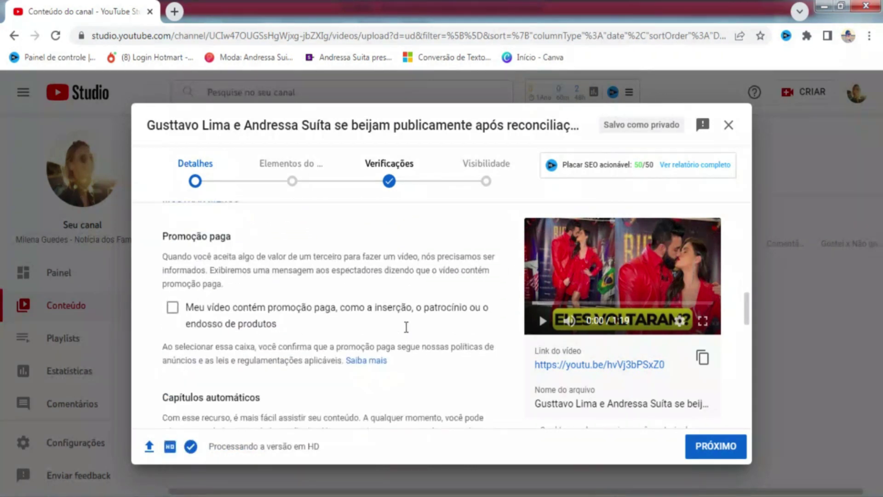
{"action": "scroll", "coordinate": [405, 327], "scroll_direction": "down", "scroll_amount": 2}
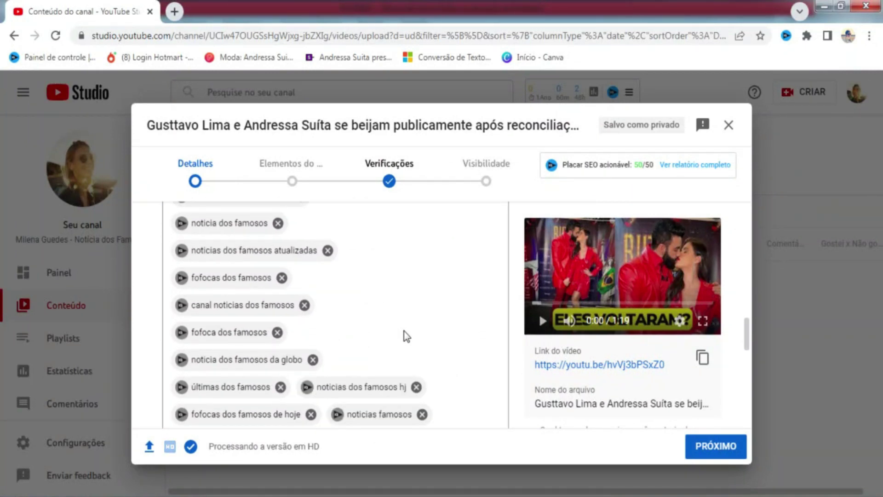
{"action": "scroll", "coordinate": [404, 331], "scroll_direction": "down", "scroll_amount": 3}
{"action": "scroll", "coordinate": [404, 331], "scroll_direction": "down", "scroll_amount": 3}
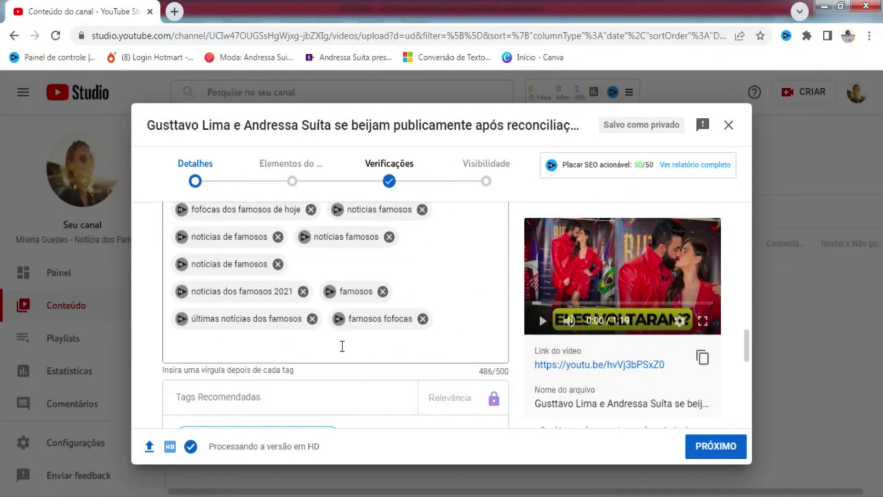
{"action": "left_click", "coordinate": [321, 352]}
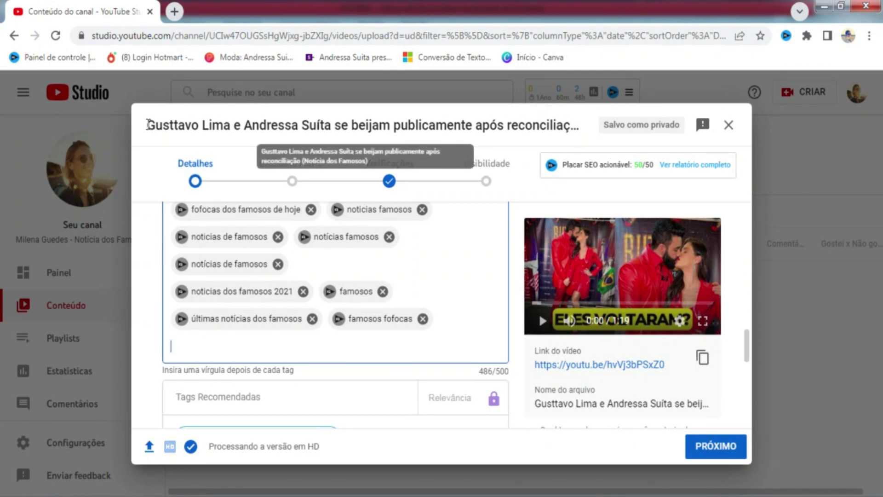
{"action": "left_click_drag", "start_coordinate": [148, 125], "coordinate": [321, 127]}
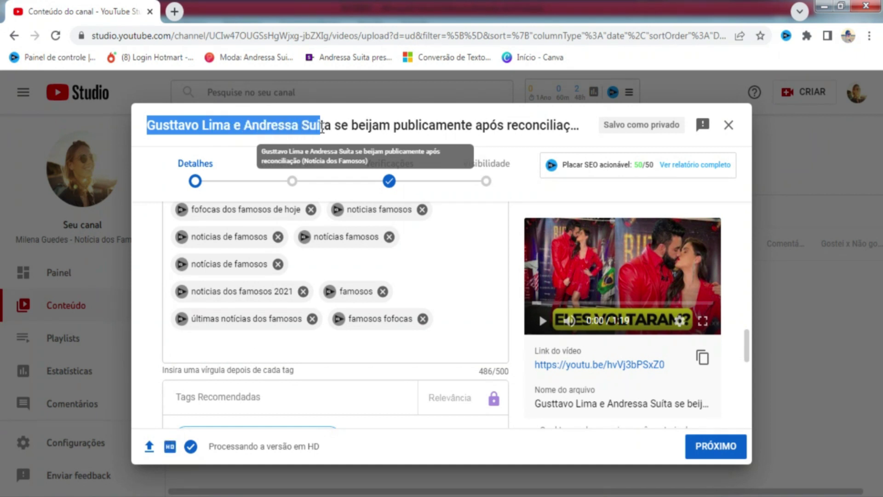
{"action": "right_click", "coordinate": [332, 125]}
{"action": "left_click", "coordinate": [344, 136]}
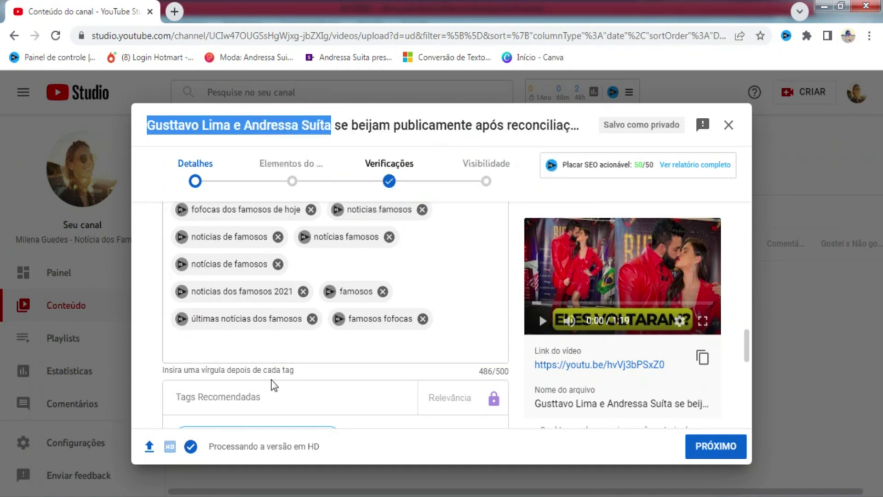
{"action": "left_click", "coordinate": [277, 348]}
{"action": "key", "text": "ctrl+v"}
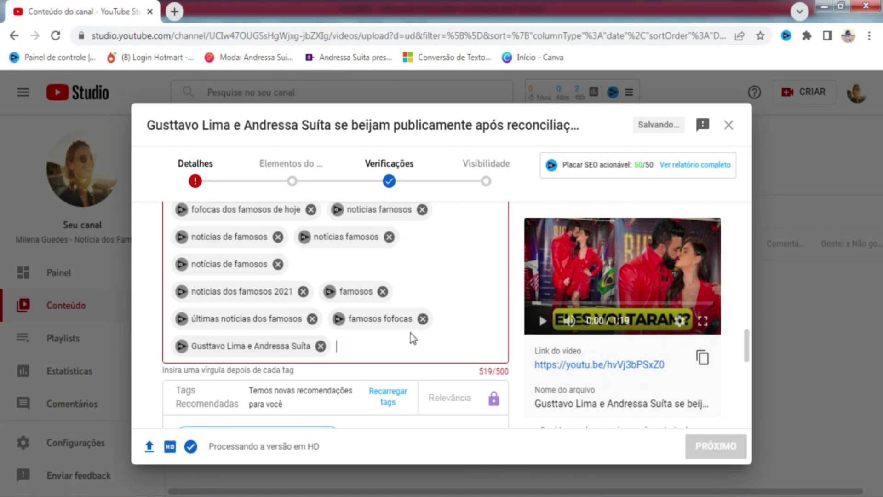
{"action": "left_click", "coordinate": [302, 293]}
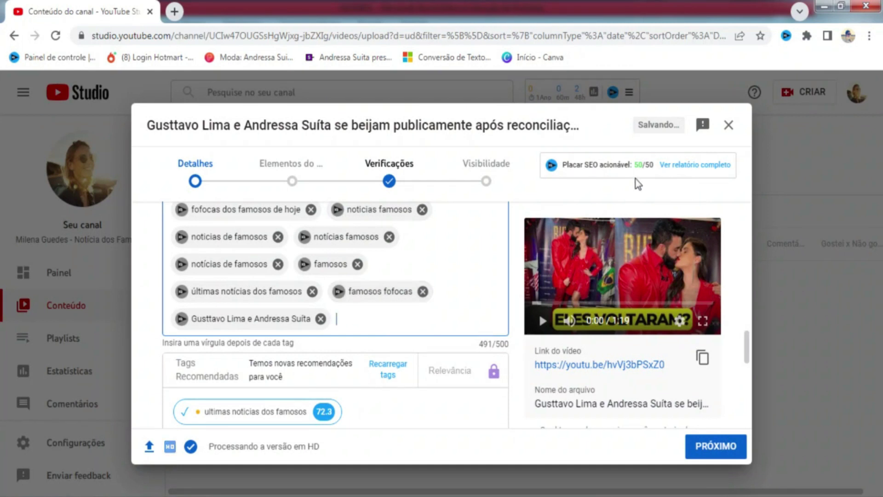
Keep the remaining detail settings as they are and pass the video elements stage without adding subtitles, an end screen or cards
{"action": "scroll", "coordinate": [431, 310], "scroll_direction": "down", "scroll_amount": 3}
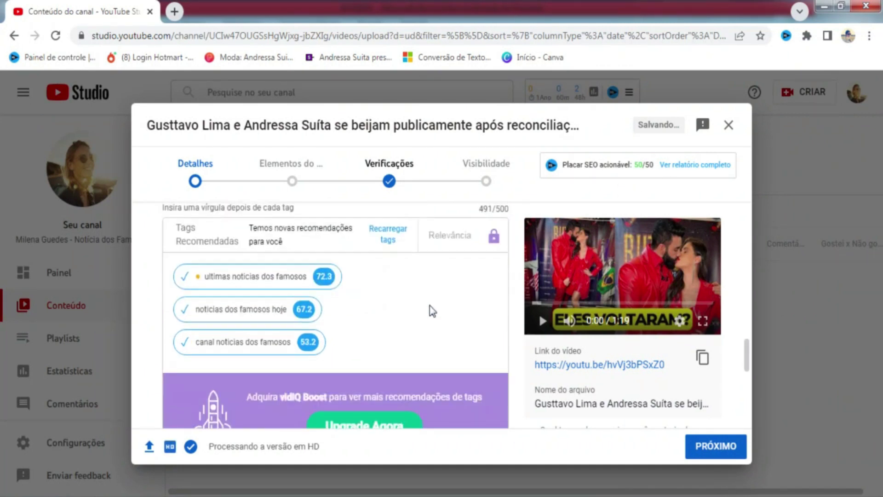
{"action": "scroll", "coordinate": [433, 311], "scroll_direction": "down", "scroll_amount": 15}
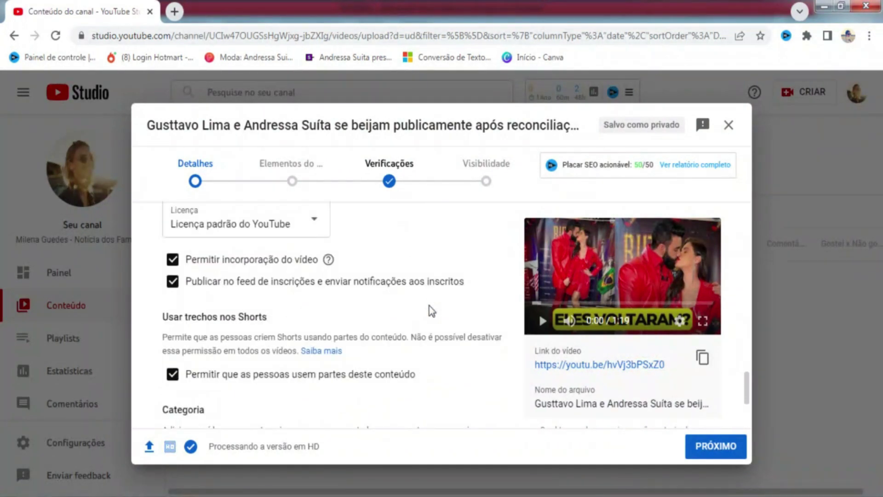
{"action": "scroll", "coordinate": [431, 311], "scroll_direction": "down", "scroll_amount": 2}
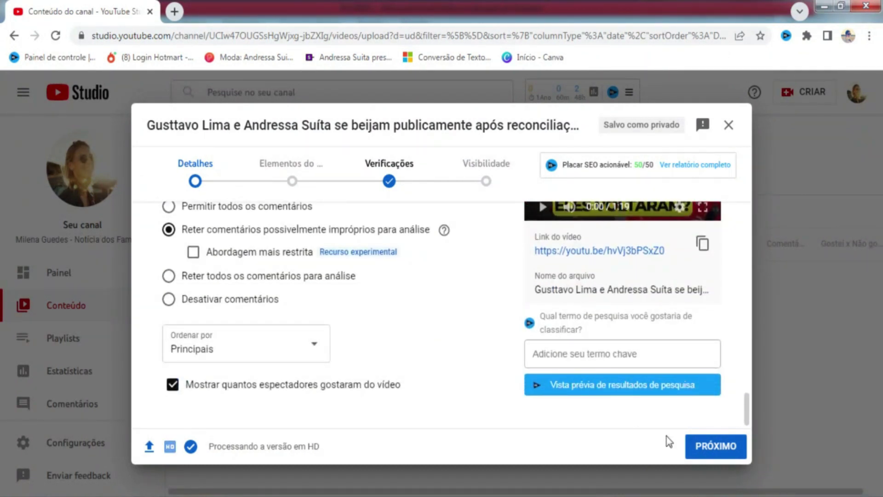
{"action": "left_click", "coordinate": [713, 447]}
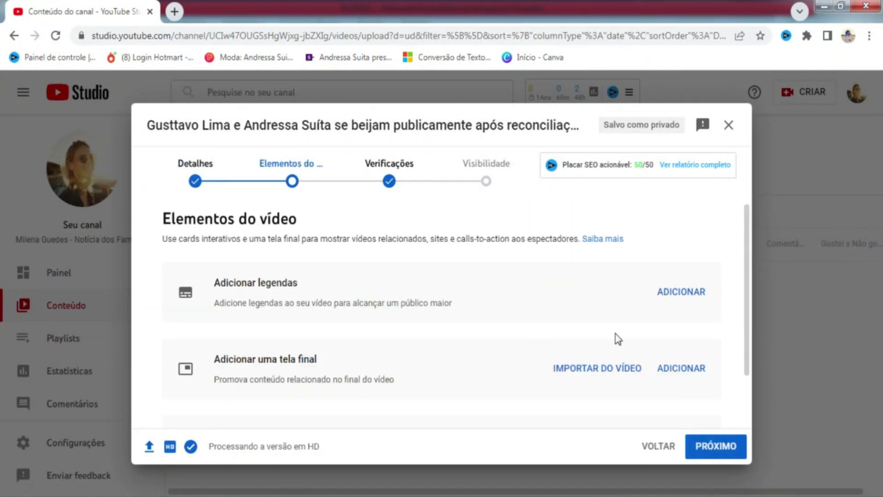
{"action": "scroll", "coordinate": [643, 309], "scroll_direction": "down", "scroll_amount": 2}
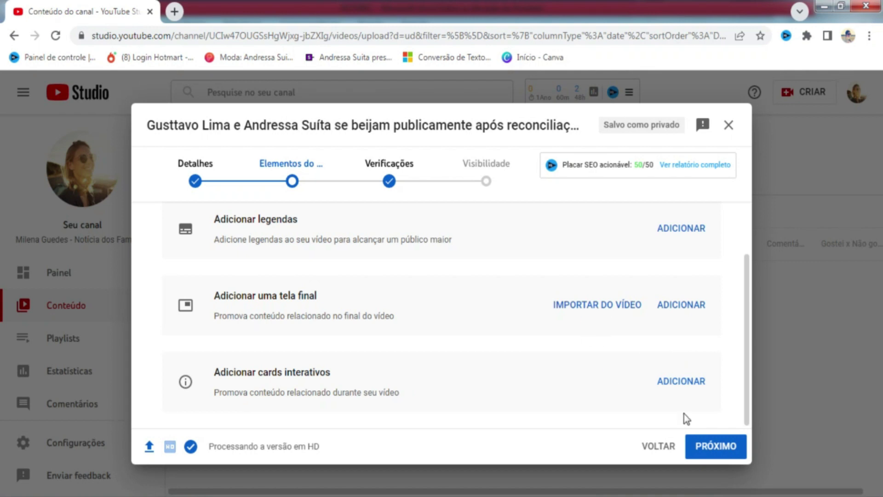
{"action": "left_click", "coordinate": [719, 448]}
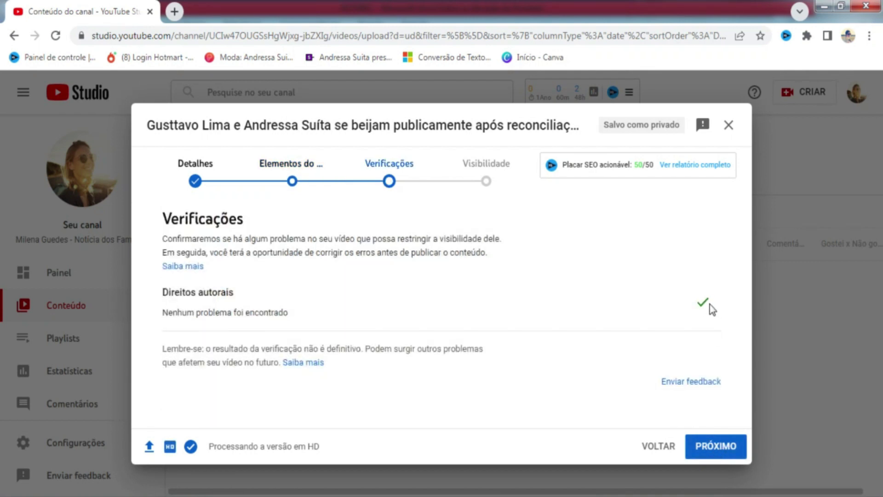
Publish the video with its visibility set to Público and dismiss the sharing dialog
{"action": "left_click", "coordinate": [721, 448]}
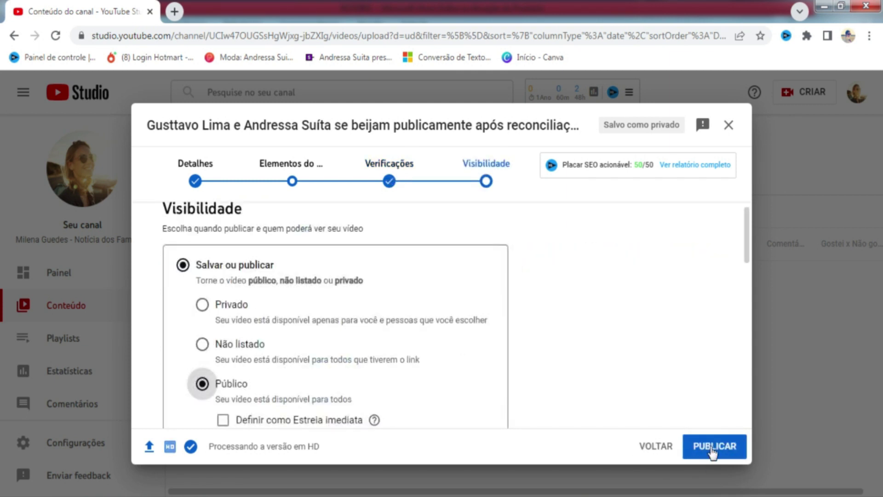
{"action": "left_click", "coordinate": [712, 446]}
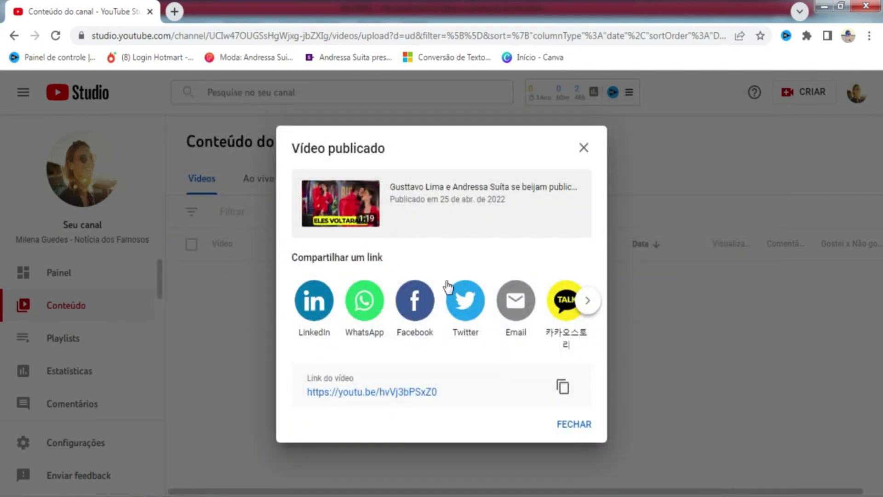
{"action": "left_click", "coordinate": [584, 148]}
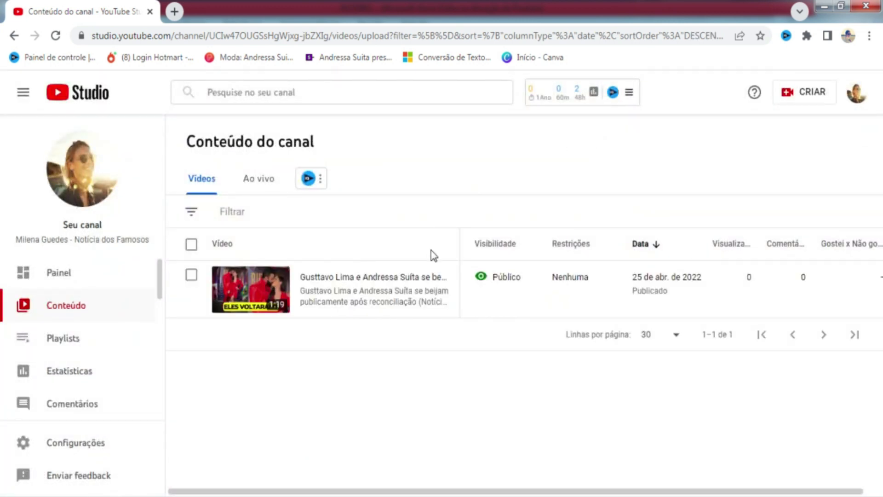
Open the published video on YouTube in a new tab and return to the channel content list
{"action": "mouse_move", "coordinate": [438, 288]}
{"action": "left_click", "coordinate": [408, 277]}
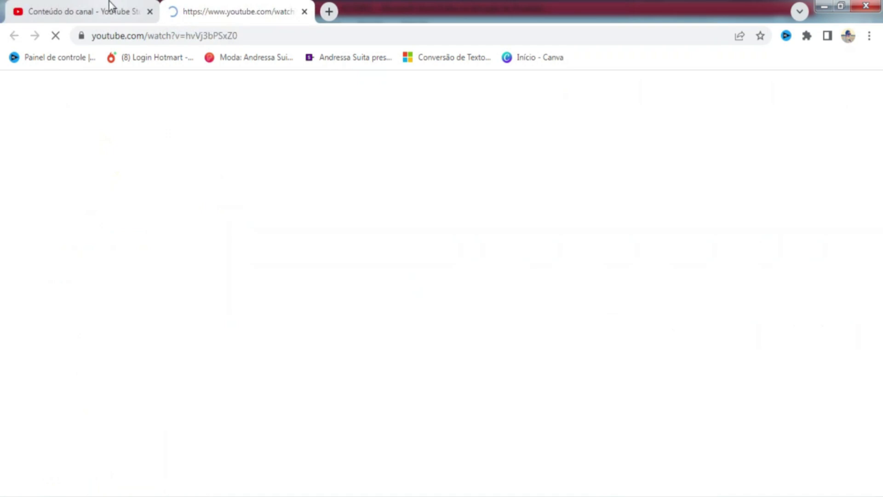
{"action": "left_click", "coordinate": [91, 13]}
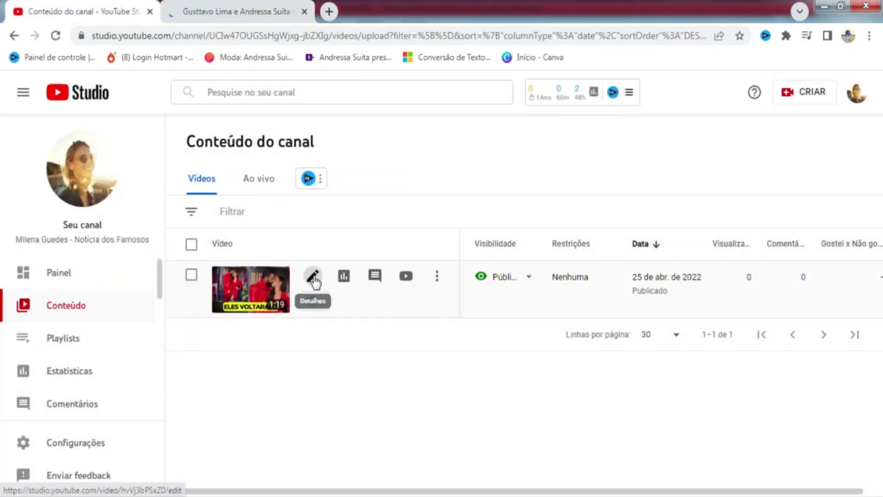
Open the published video's details and copy the weight-loss sentence with its Hotmart link from the description
{"action": "left_click", "coordinate": [313, 277]}
{"action": "left_click_drag", "start_coordinate": [350, 380], "coordinate": [196, 364]}
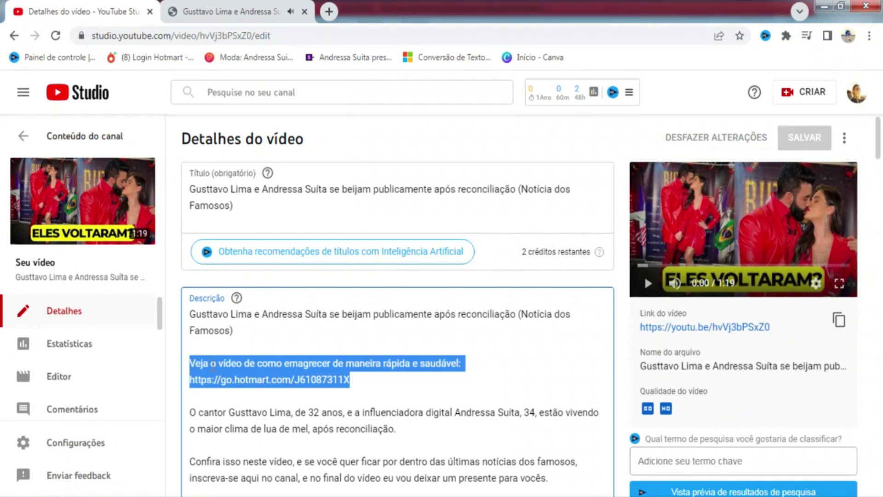
{"action": "right_click", "coordinate": [212, 365]}
{"action": "left_click", "coordinate": [278, 200]}
{"action": "left_click", "coordinate": [254, 35]}
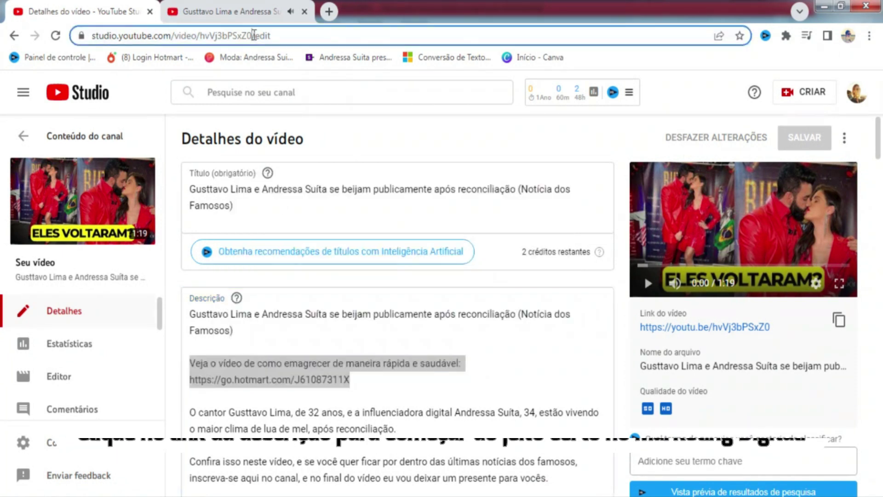
Like the published video on its YouTube watch page and go to its comments section
{"action": "left_click", "coordinate": [257, 18]}
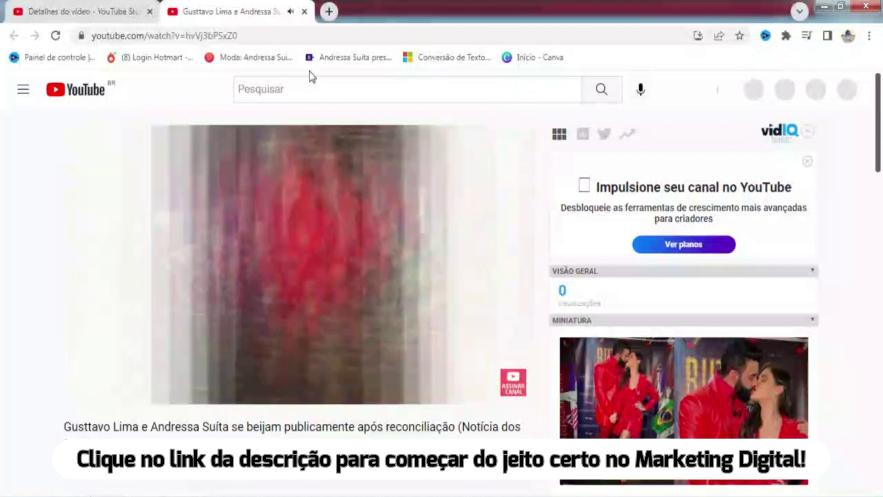
{"action": "scroll", "coordinate": [316, 230], "scroll_direction": "down", "scroll_amount": 3}
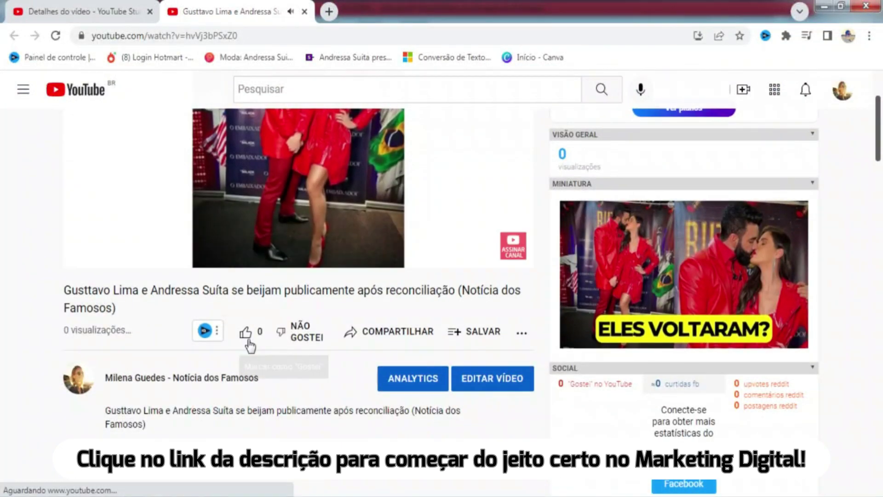
{"action": "left_click", "coordinate": [245, 332]}
{"action": "scroll", "coordinate": [330, 283], "scroll_direction": "down", "scroll_amount": 6}
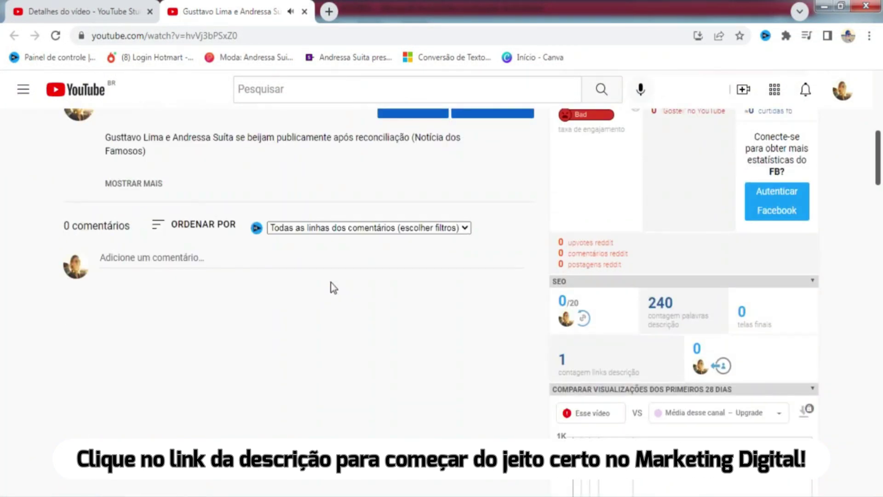
Post the copied sentence "Veja o vídeo de como emagrecer de maneira rápida e saudável:" with its Hotmart link as a comment on the video
{"action": "left_click", "coordinate": [167, 259]}
{"action": "key", "text": "ctrl+v"}
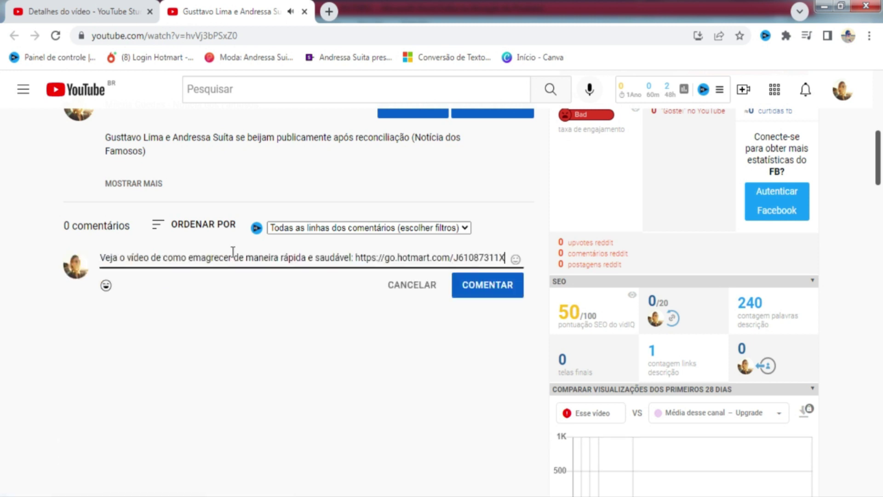
{"action": "left_click", "coordinate": [496, 283]}
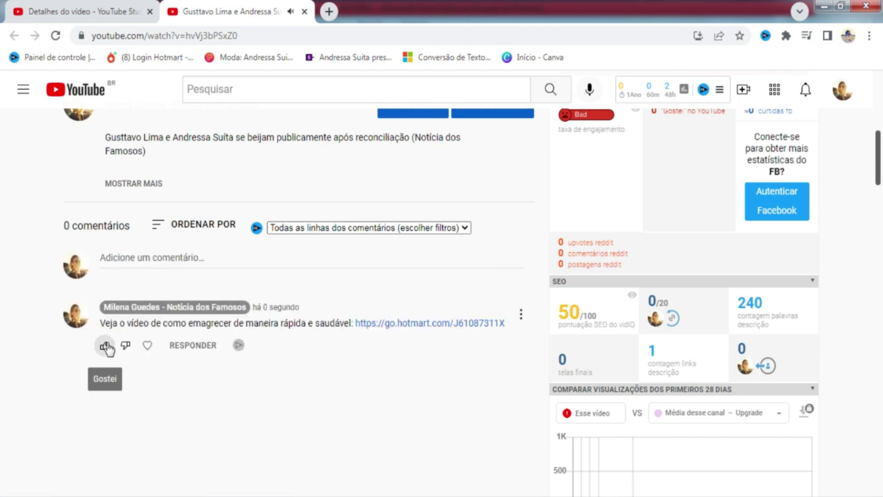
Give the new Hotmart link comment a like and a heart, and pin it above the other comments
{"action": "left_click", "coordinate": [105, 346]}
{"action": "left_click", "coordinate": [156, 346]}
{"action": "left_click", "coordinate": [521, 316]}
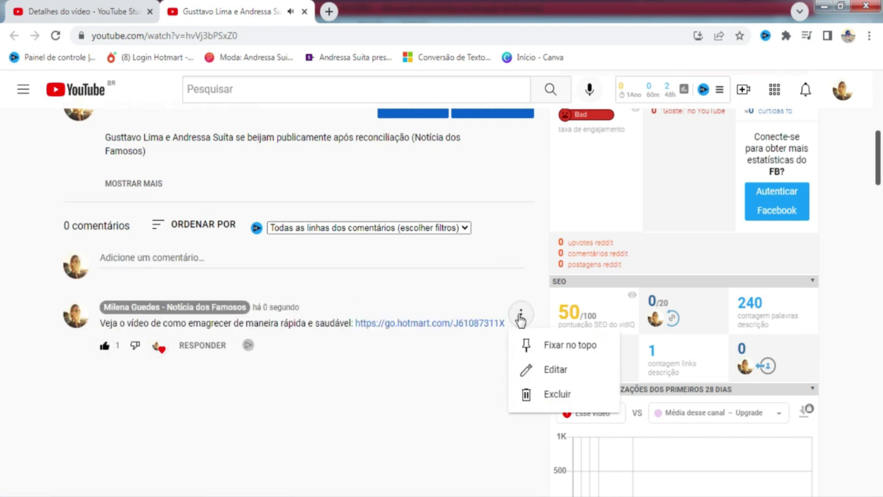
{"action": "left_click", "coordinate": [557, 350]}
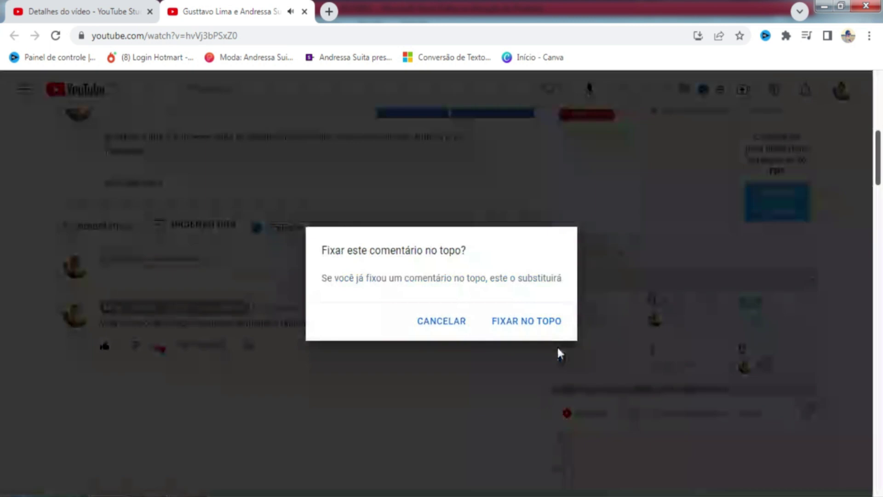
{"action": "left_click", "coordinate": [546, 322]}
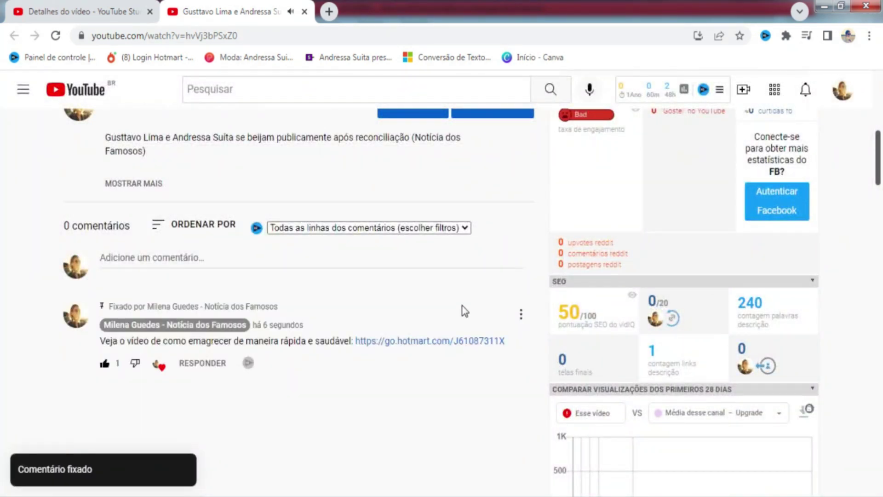
Expand the video's full description and review the affiliate link there and in the pinned comment
{"action": "scroll", "coordinate": [464, 311], "scroll_direction": "up", "scroll_amount": 6}
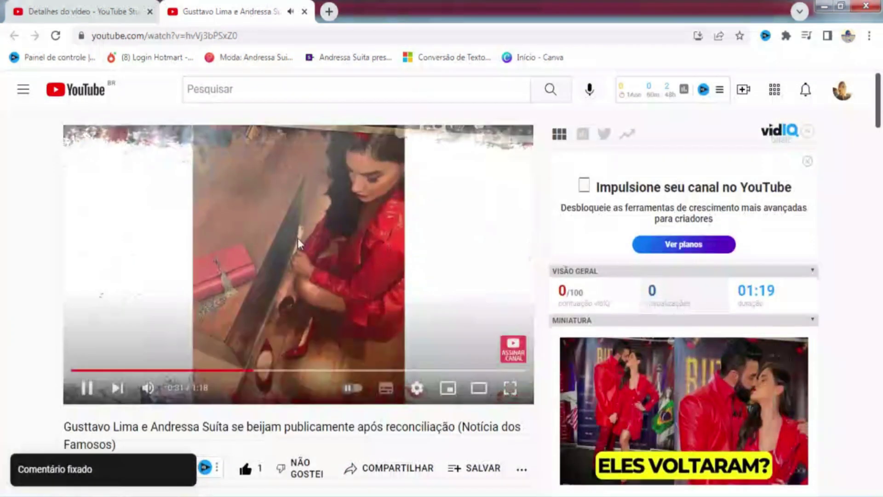
{"action": "scroll", "coordinate": [366, 238], "scroll_direction": "down", "scroll_amount": 6}
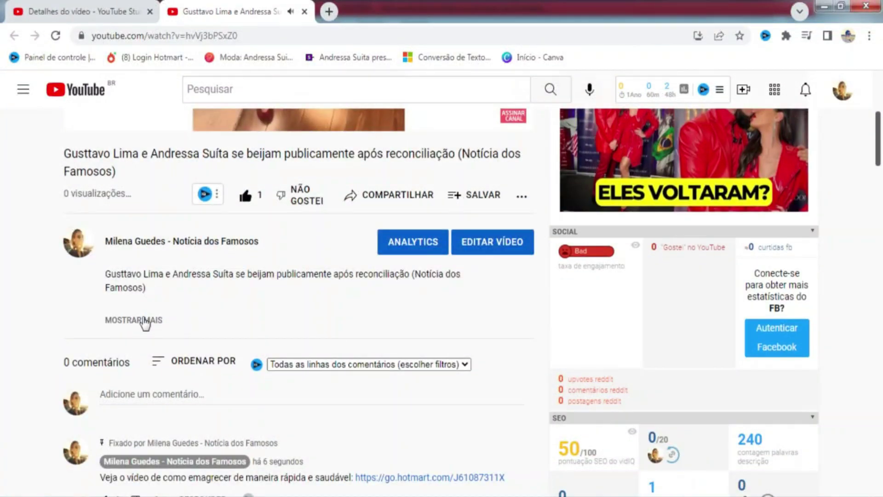
{"action": "left_click", "coordinate": [145, 321]}
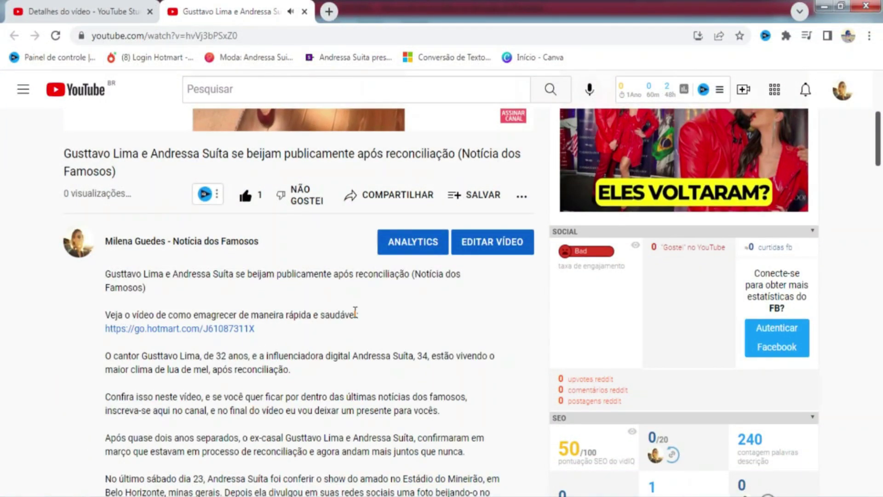
{"action": "scroll", "coordinate": [356, 313], "scroll_direction": "down", "scroll_amount": 8}
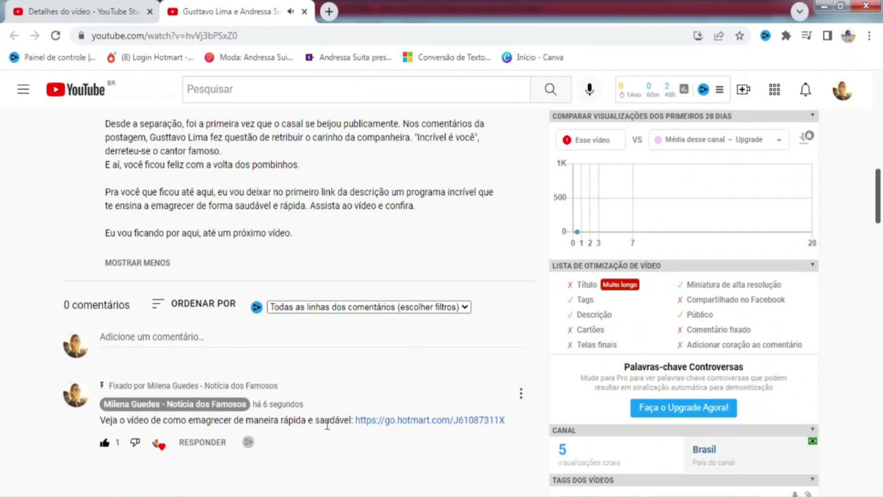
{"action": "scroll", "coordinate": [423, 387], "scroll_direction": "up", "scroll_amount": 1}
{"action": "scroll", "coordinate": [418, 380], "scroll_direction": "up", "scroll_amount": 3}
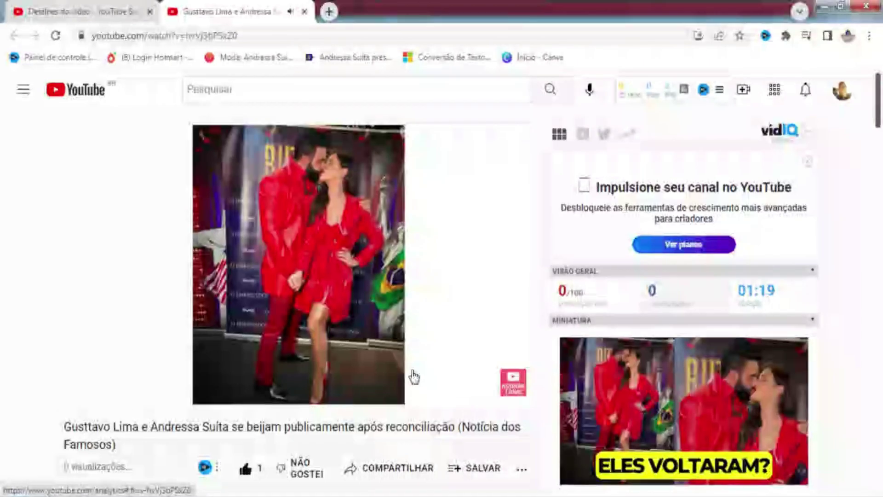
Switch back to YouTube Studio and return from the video's details to the channel content list
{"action": "key", "text": "ctrl+Tab"}
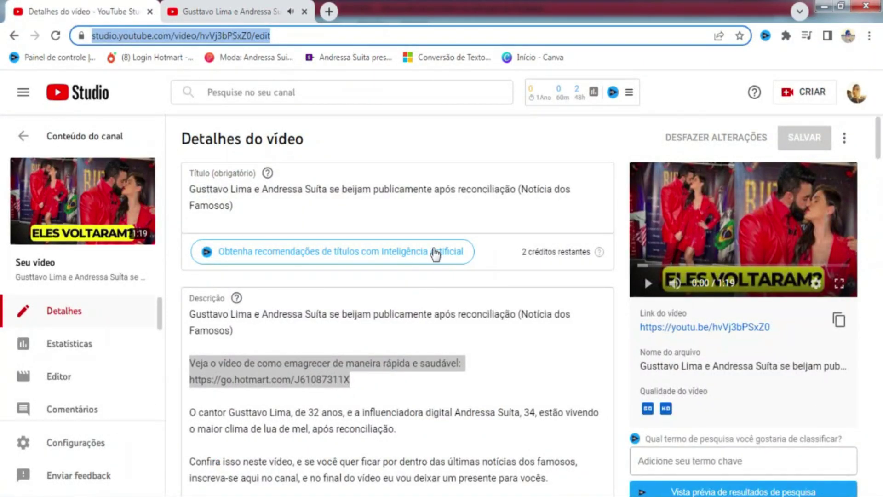
{"action": "left_click", "coordinate": [23, 138]}
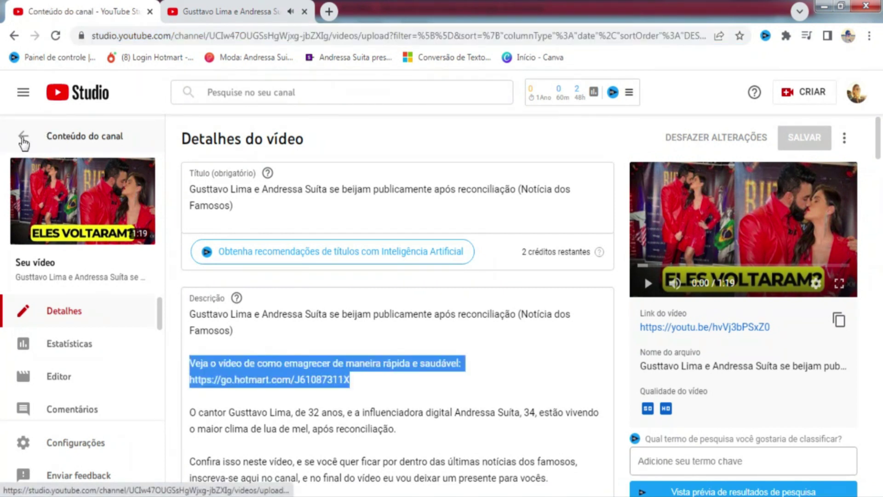